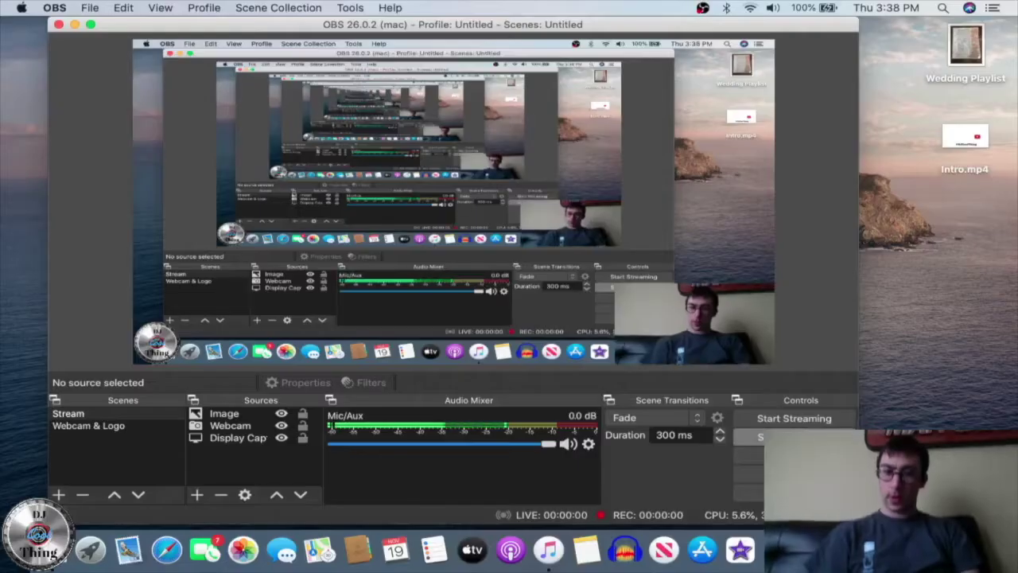
Minimize the OBS window so the djay Pro AI window on the desktop is visible
left_click(74, 24)
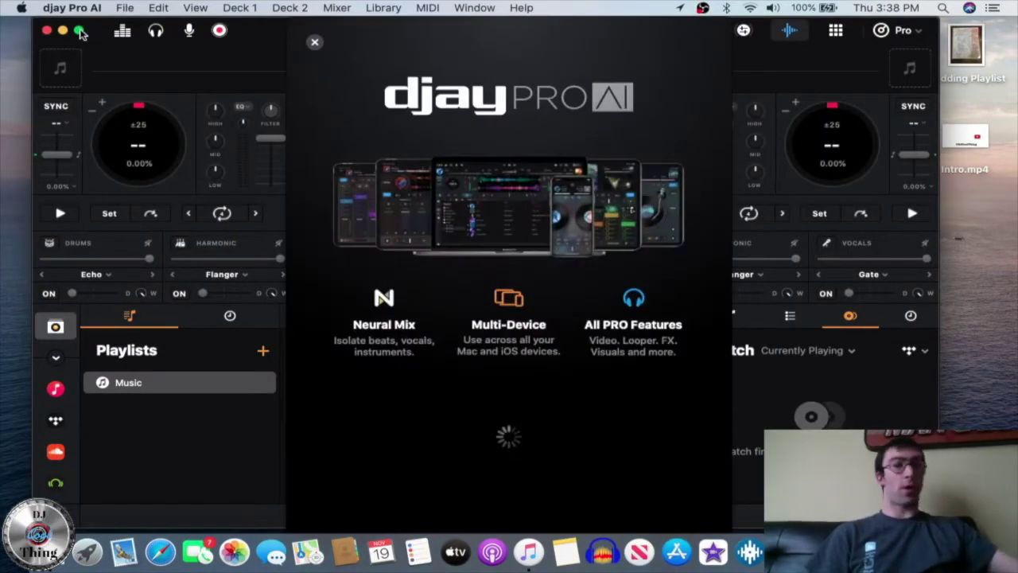
Dismiss the subscription upgrade offer and expand the djay window to full screen
mouse_move(79, 30)
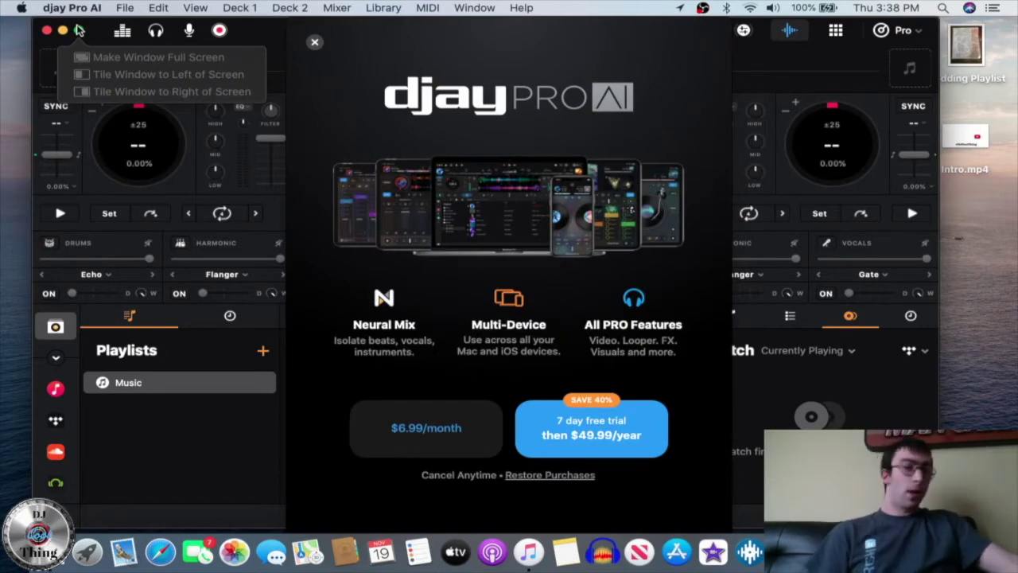
left_click(315, 44)
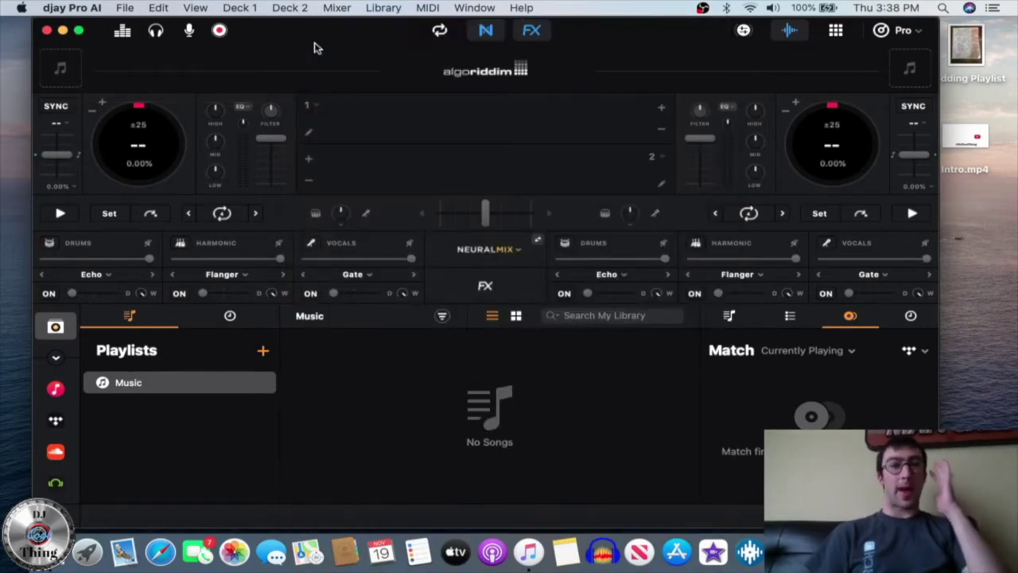
left_click(79, 30)
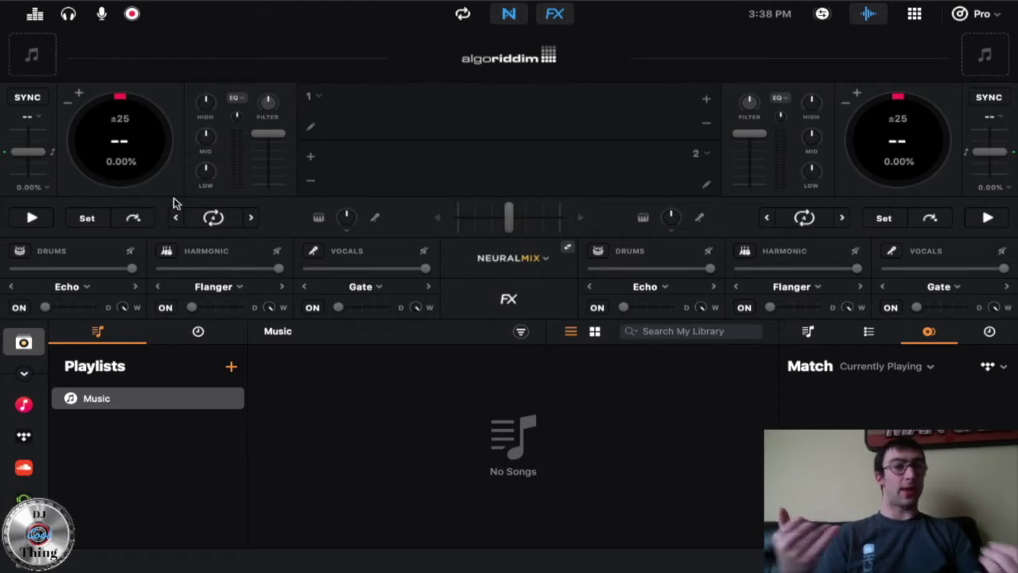
Scroll through the library, then switch to the Apple Music source
scroll(24, 446, "down", 2)
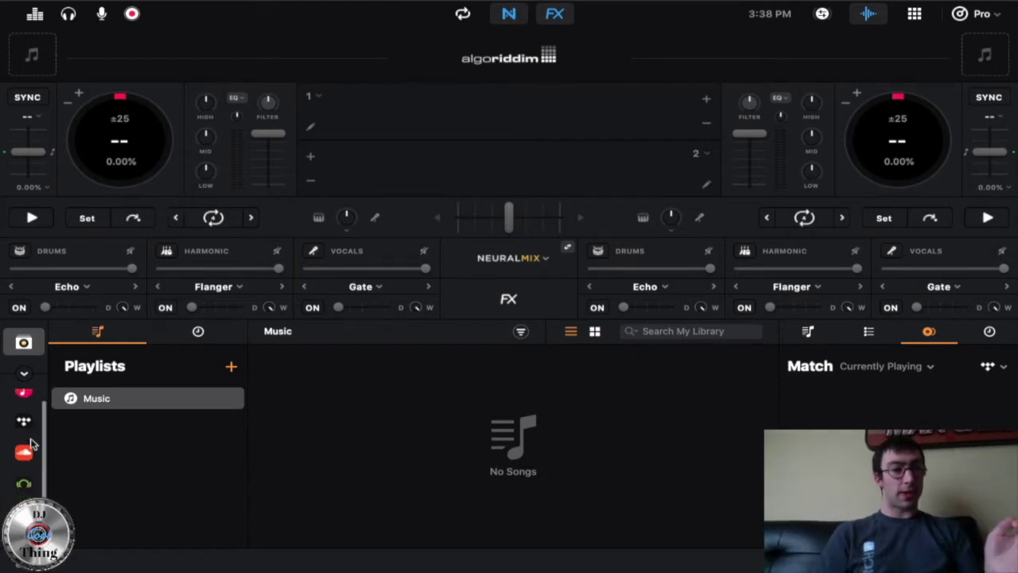
scroll(19, 461, "down", 3)
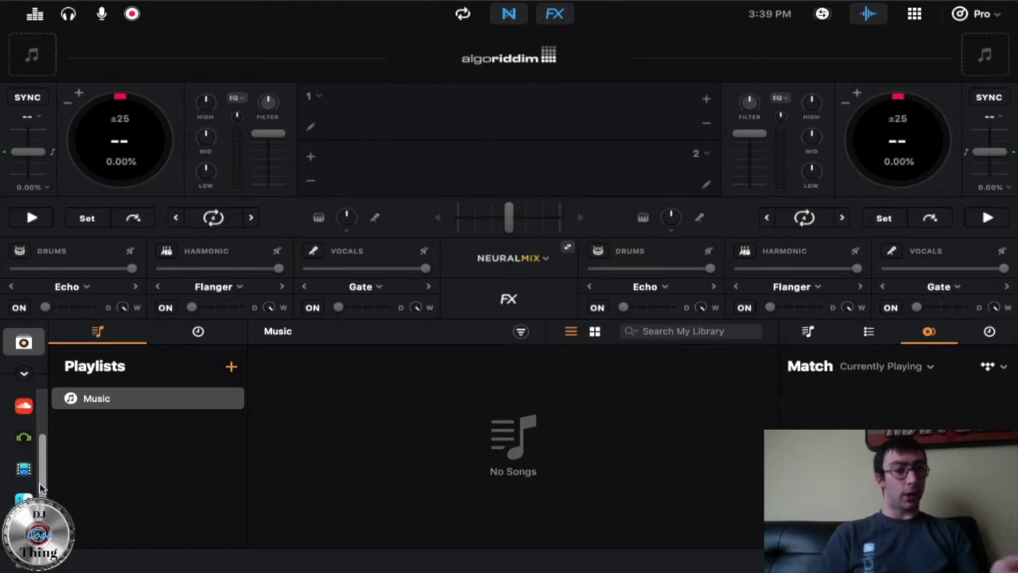
scroll(41, 489, "down", 2)
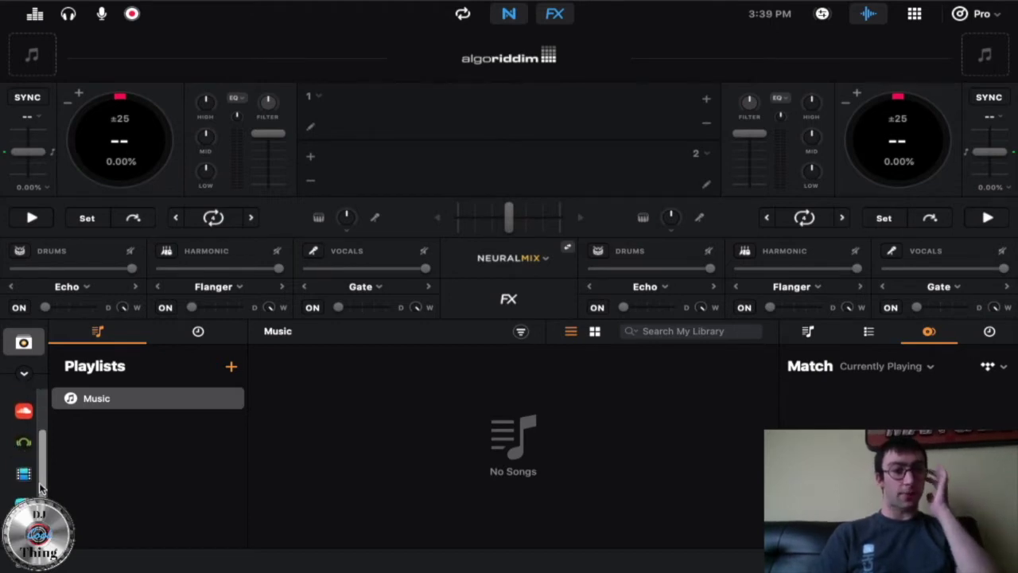
scroll(24, 462, "up", 4)
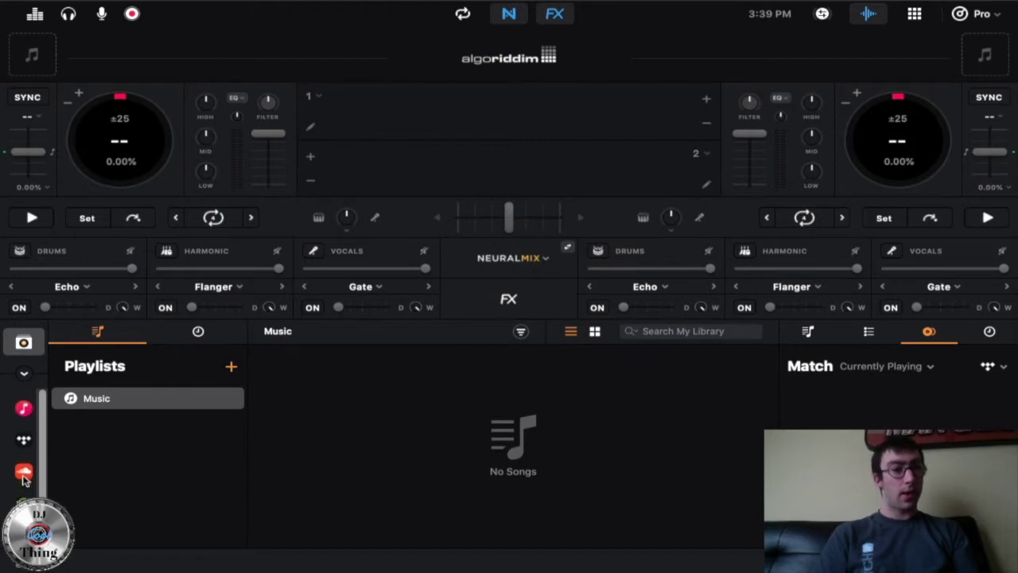
left_click(24, 406)
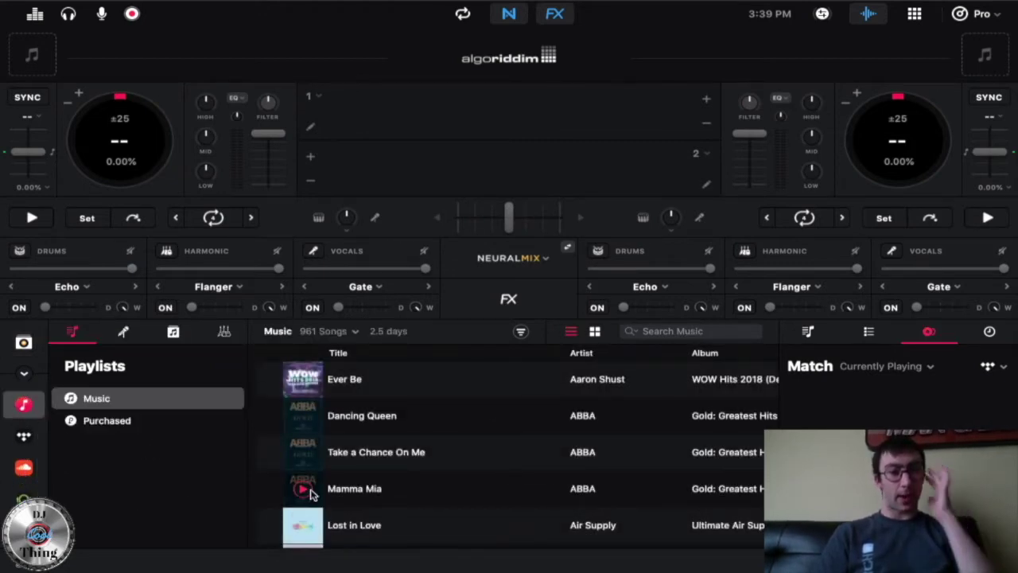
Scroll the Apple Music song list, then switch to the TIDAL library
scroll(472, 459, "down", 1)
scroll(472, 459, "up", 3)
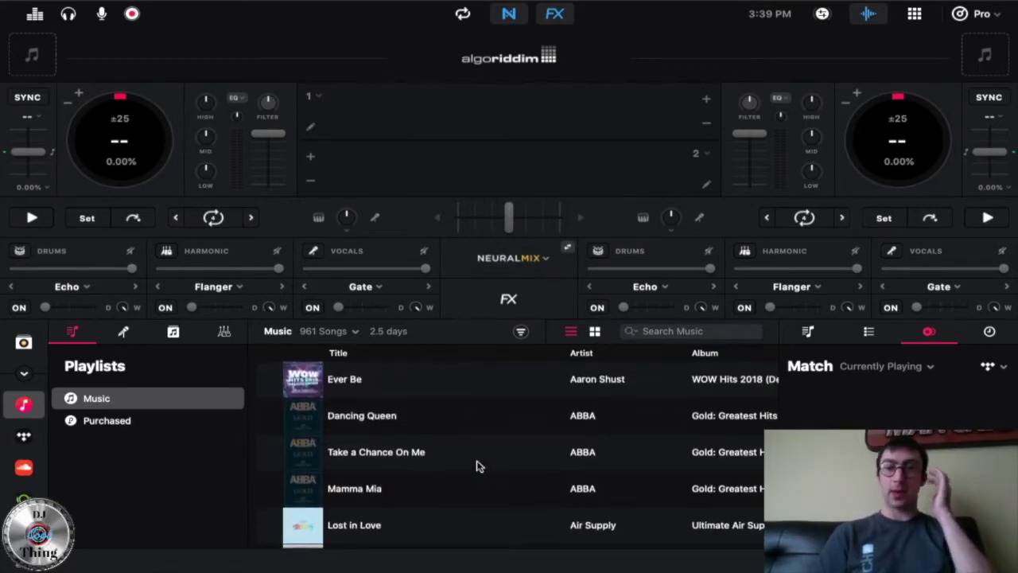
left_click(25, 438)
scroll(157, 465, "down", 4)
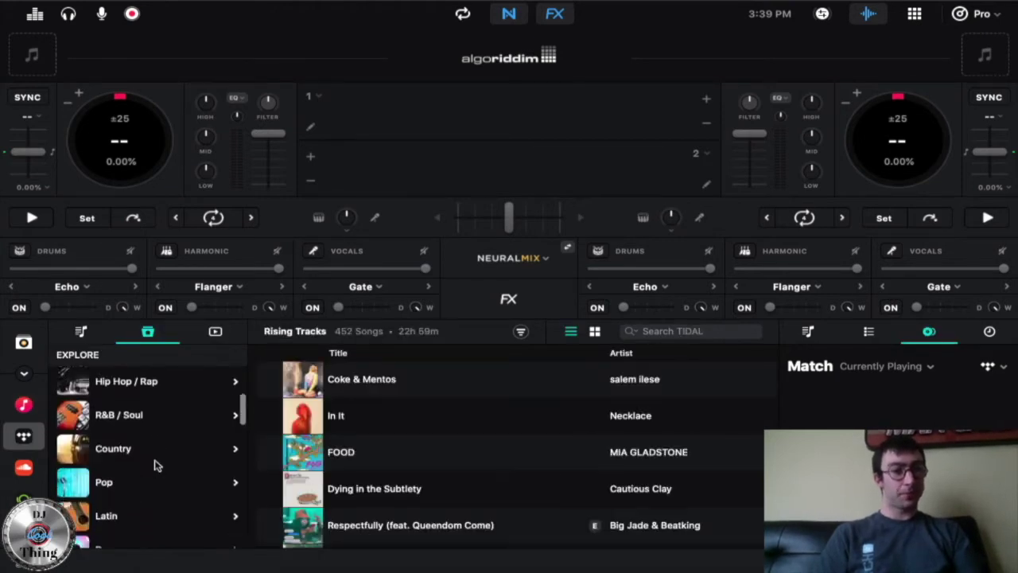
scroll(157, 465, "down", 3)
scroll(154, 464, "up", 10)
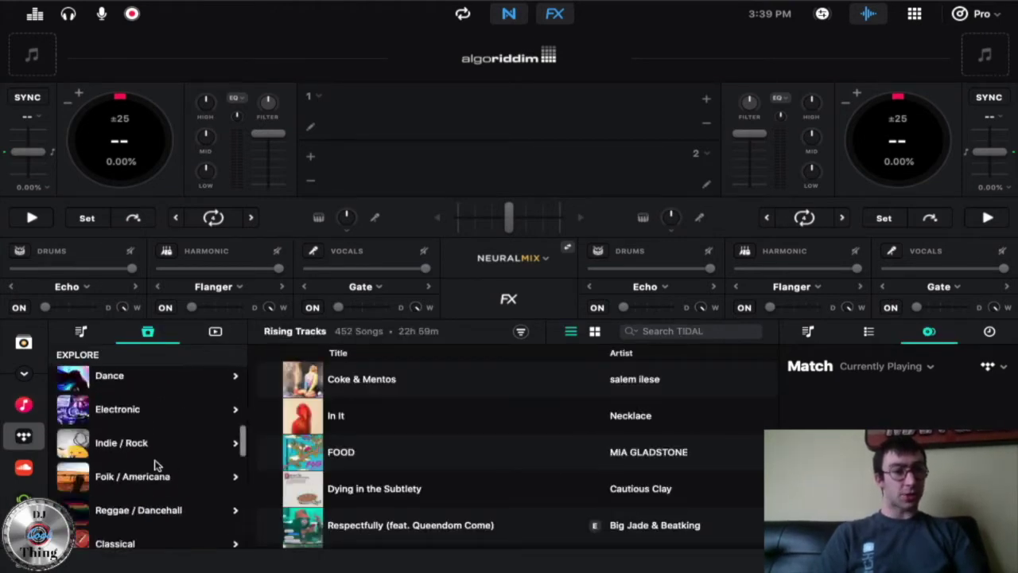
Browse TIDAL's Playlists, Videos and Explore tabs, then open the SoundCloud source
left_click(80, 331)
scroll(200, 514, "down", 5)
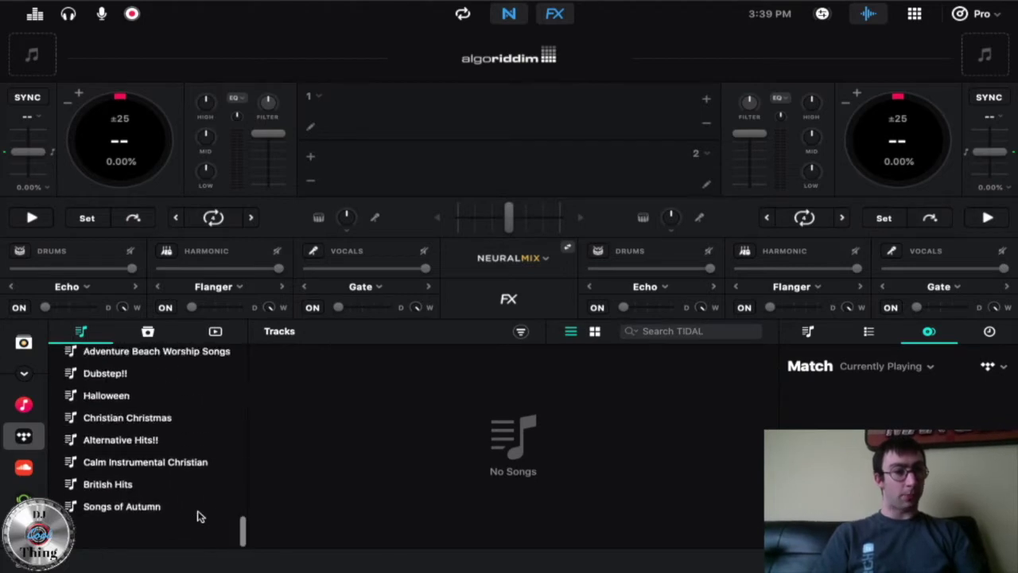
scroll(202, 477, "up", 5)
left_click(213, 333)
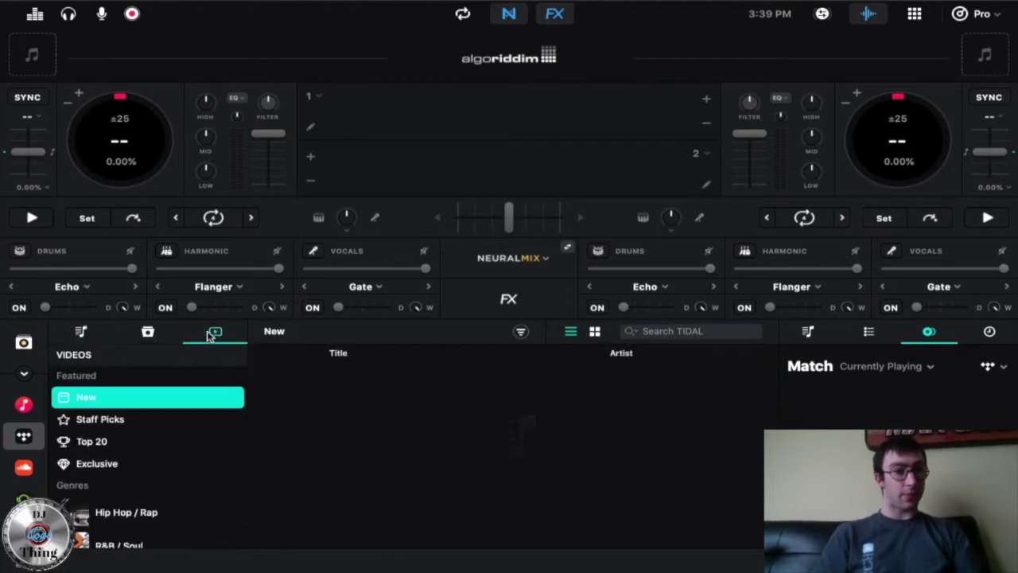
left_click(162, 331)
left_click(60, 334)
scroll(167, 480, "down", 10)
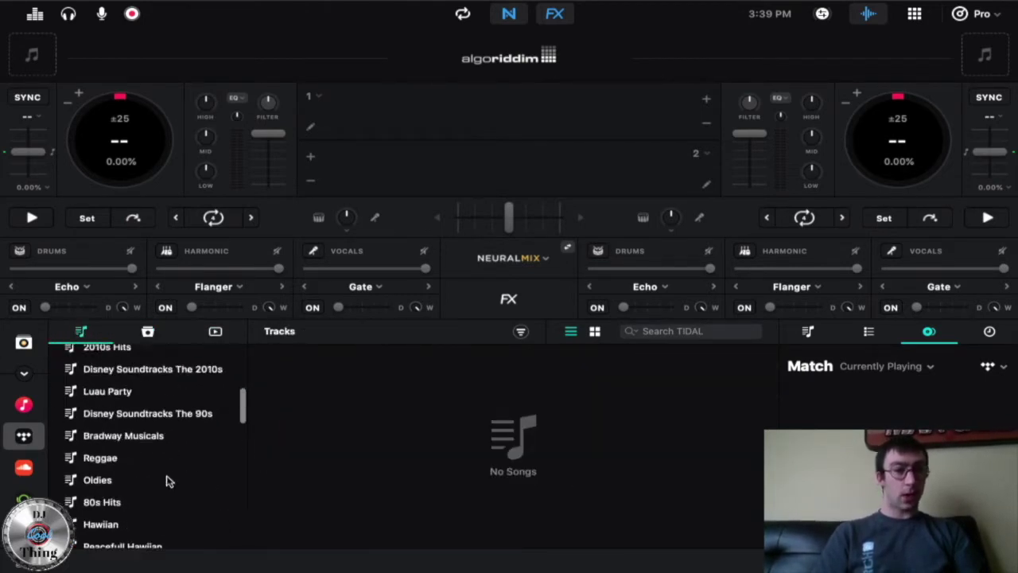
scroll(167, 480, "up", 10)
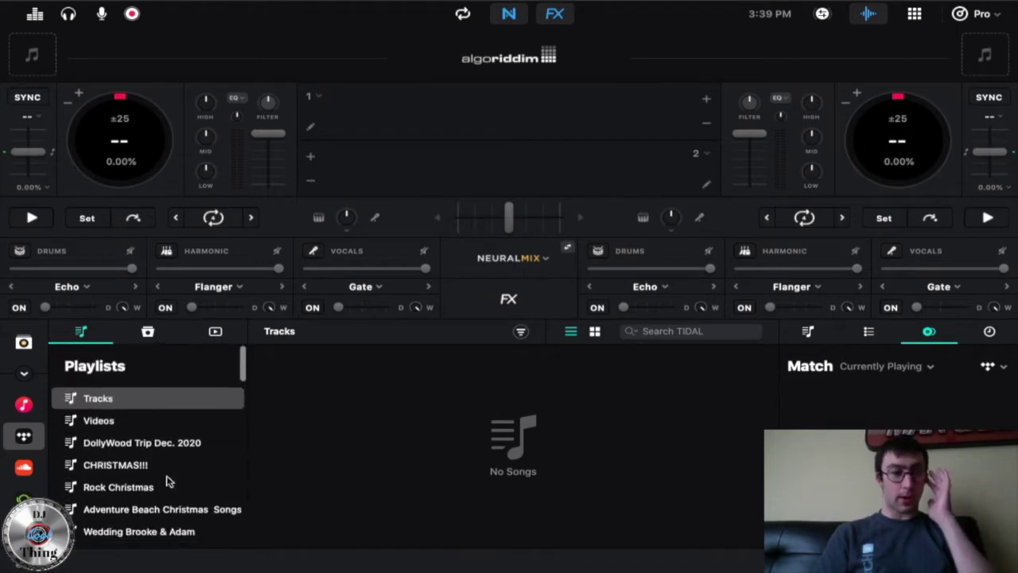
left_click(24, 471)
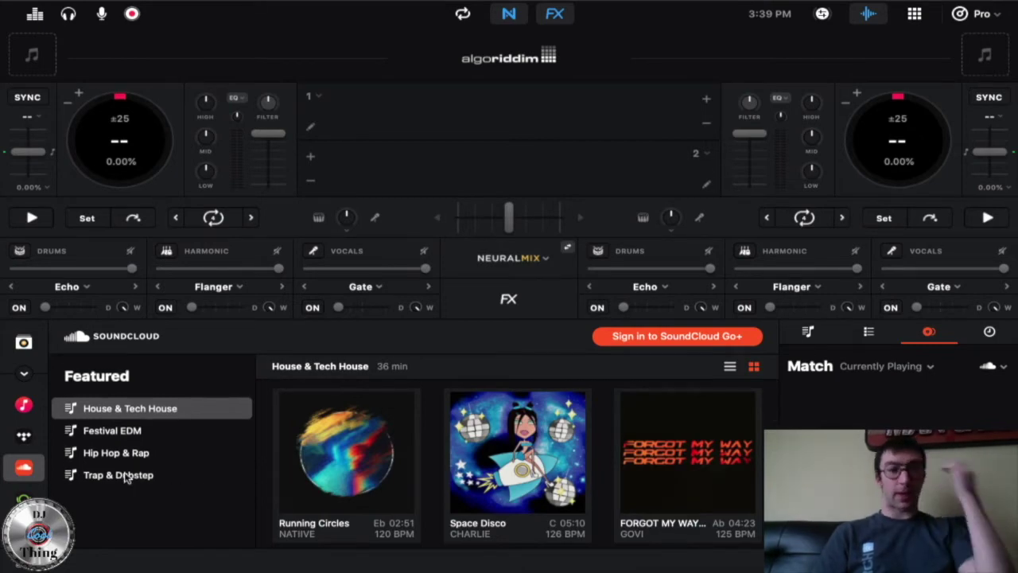
Open Beatport, then switch on Beatsource in the library source list and close the list
left_click(22, 499)
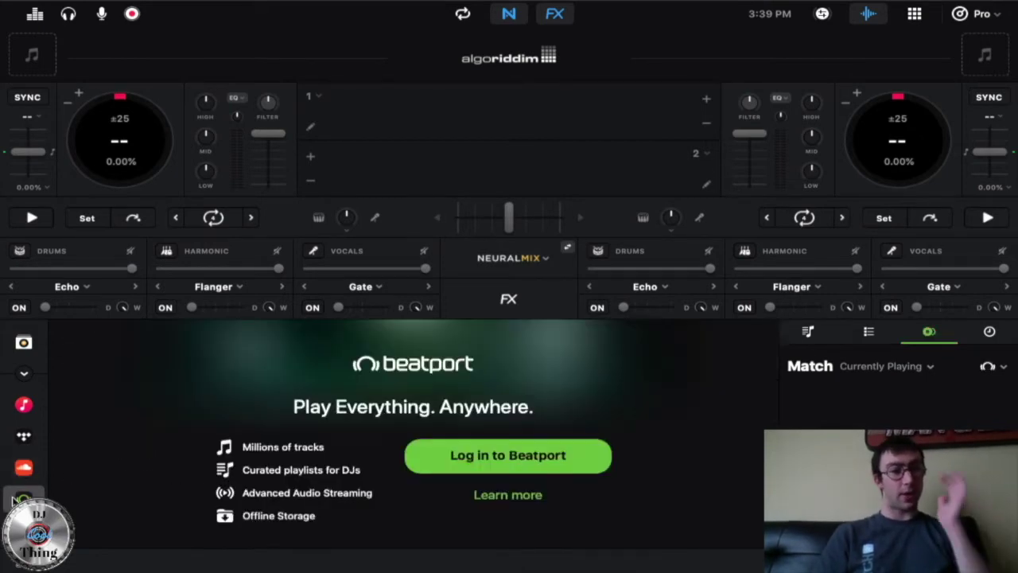
scroll(13, 499, "down", 3)
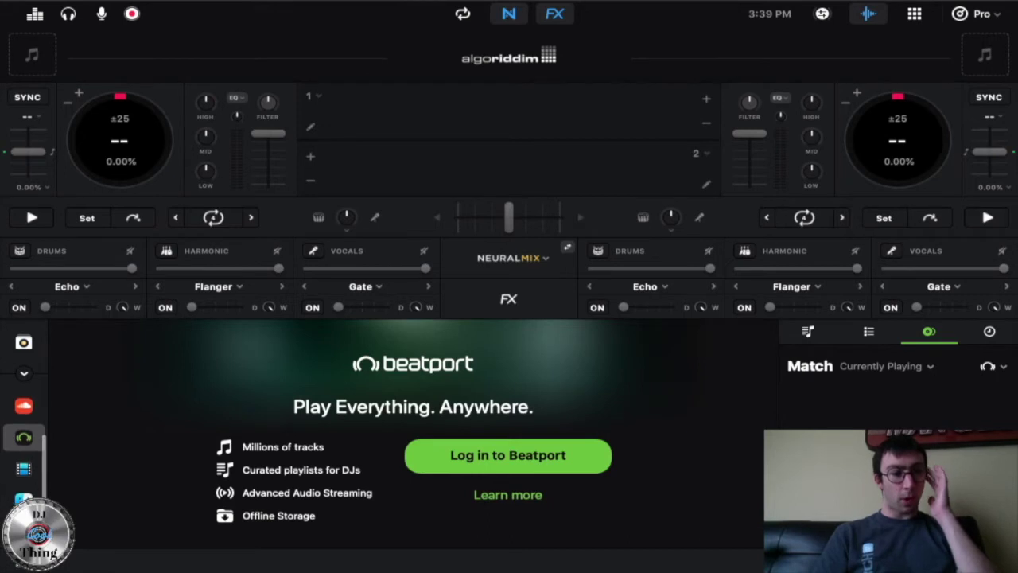
left_click(23, 533)
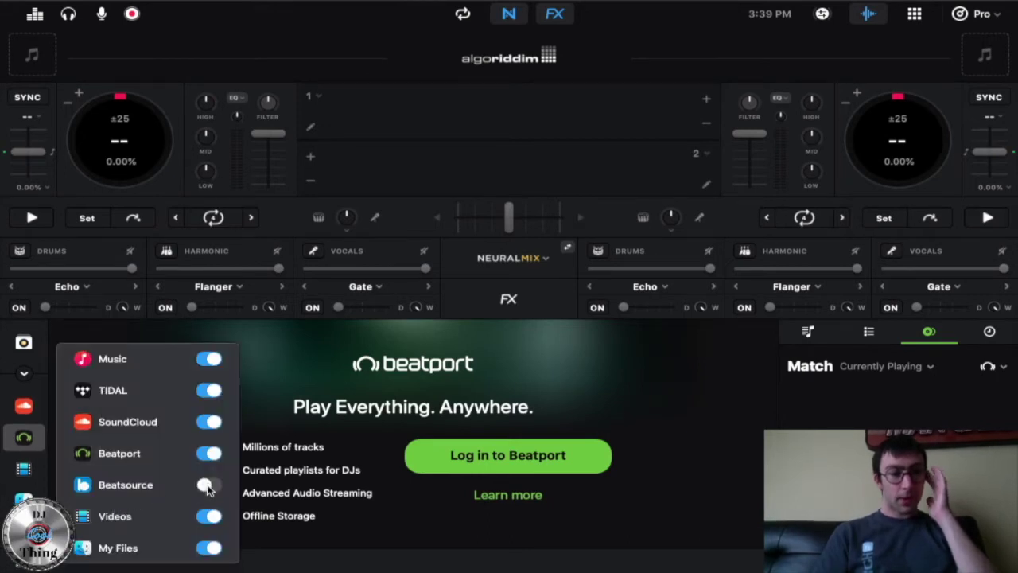
left_click(207, 487)
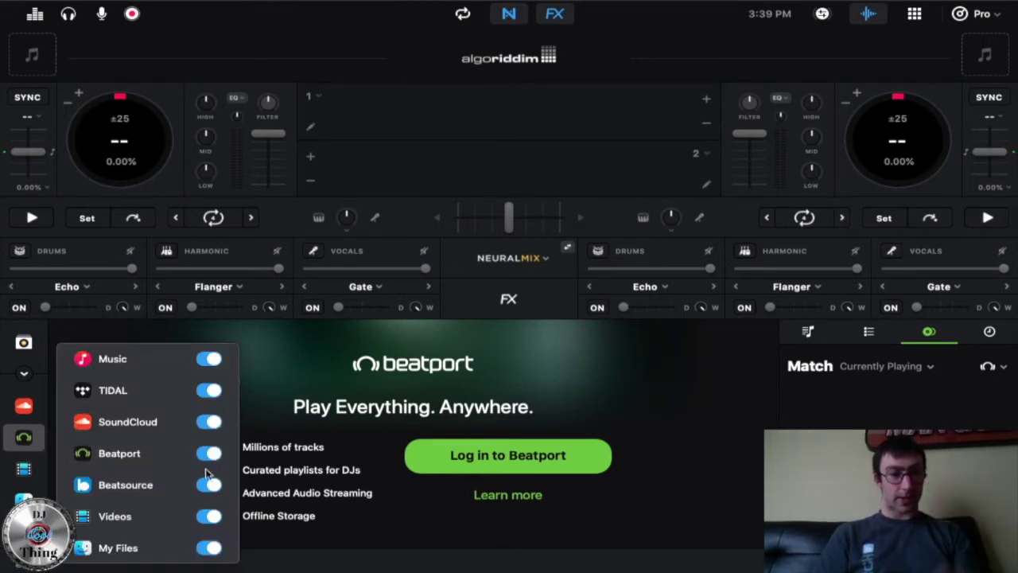
left_click(43, 334)
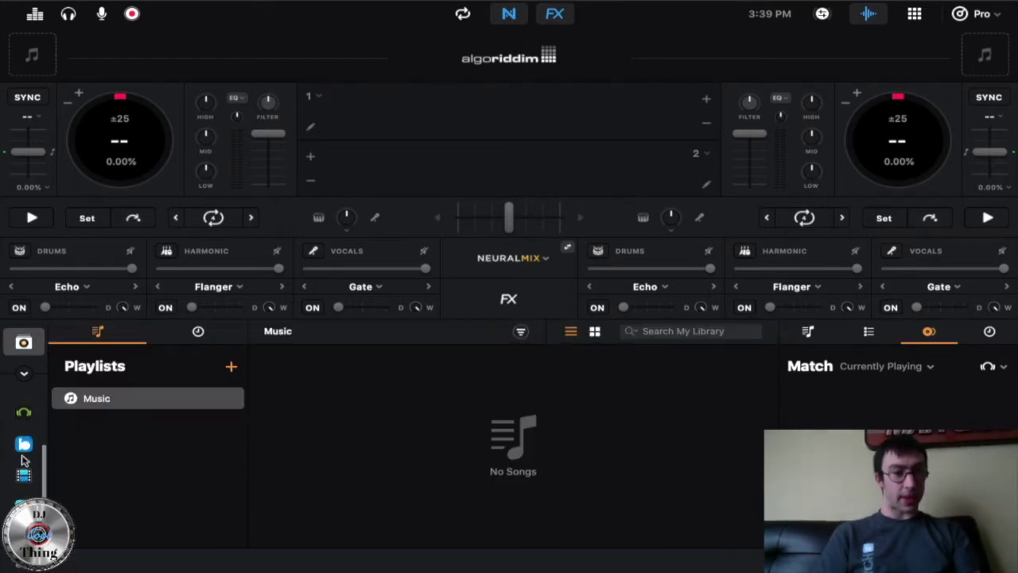
scroll(23, 434, "up", 2)
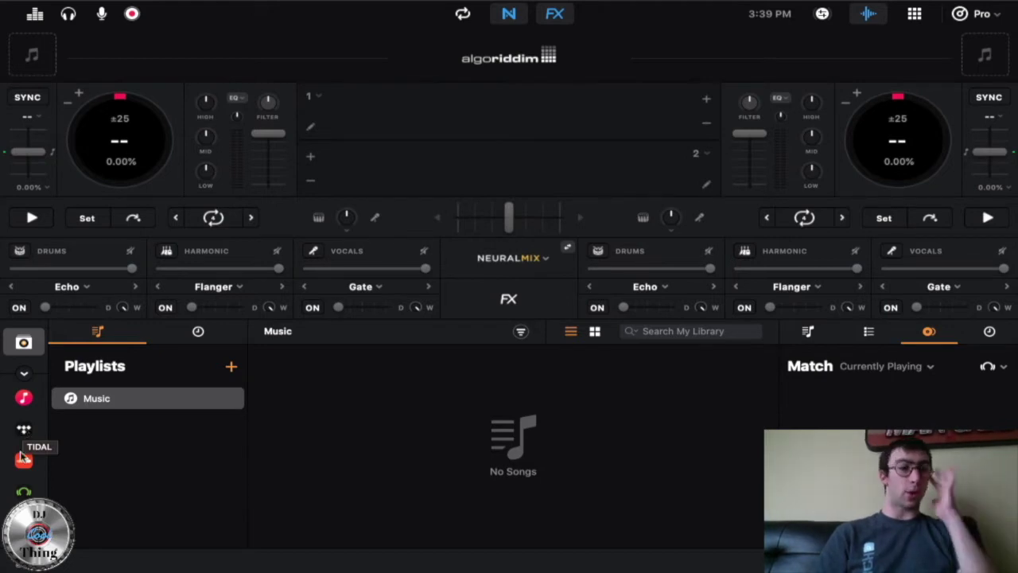
Flip between SoundCloud, Beatport and TIDAL, and open then close the sources list
left_click(24, 460)
left_click(23, 491)
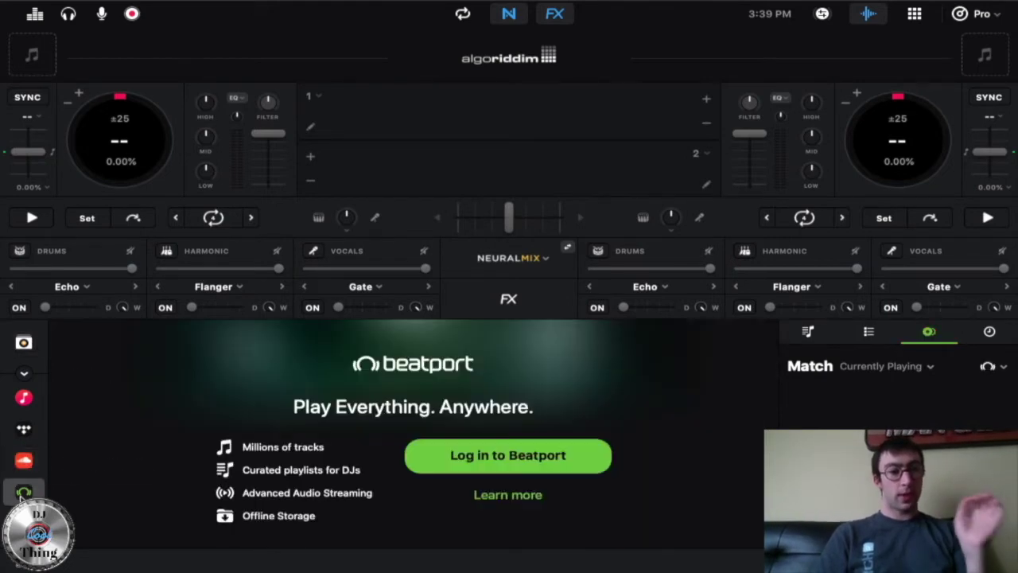
left_click(24, 463)
left_click(25, 431)
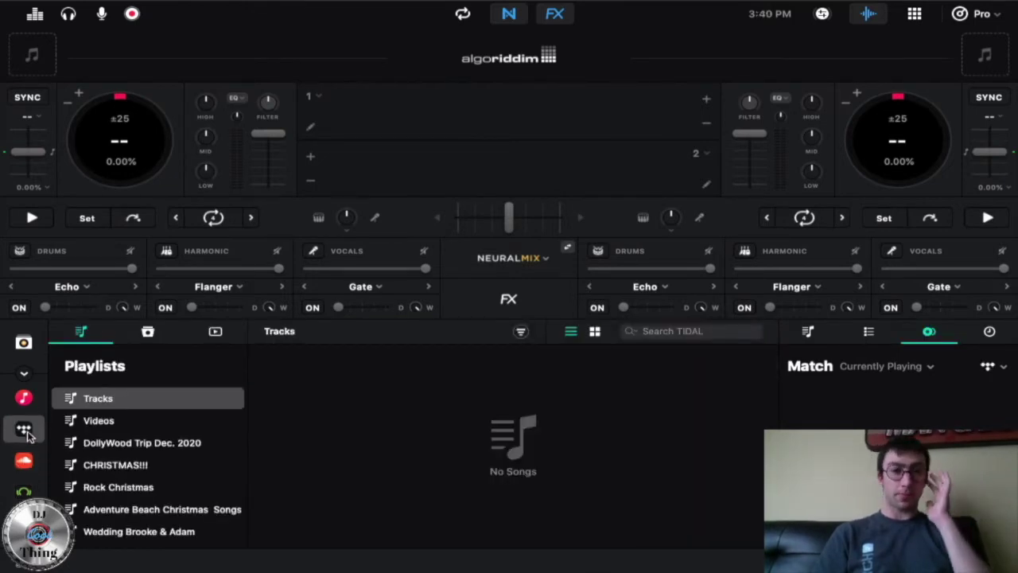
scroll(24, 436, "down", 3)
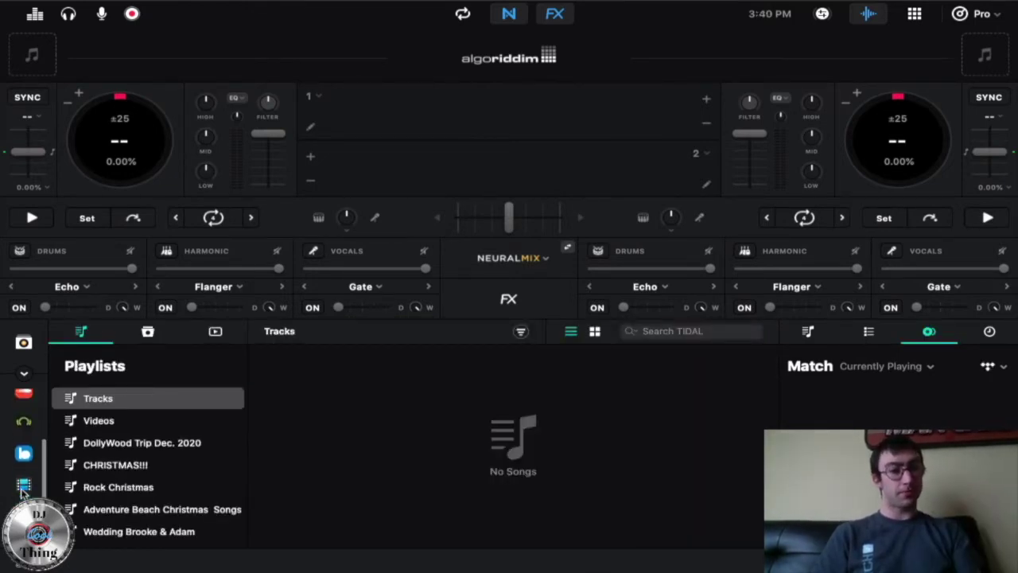
left_click(24, 525)
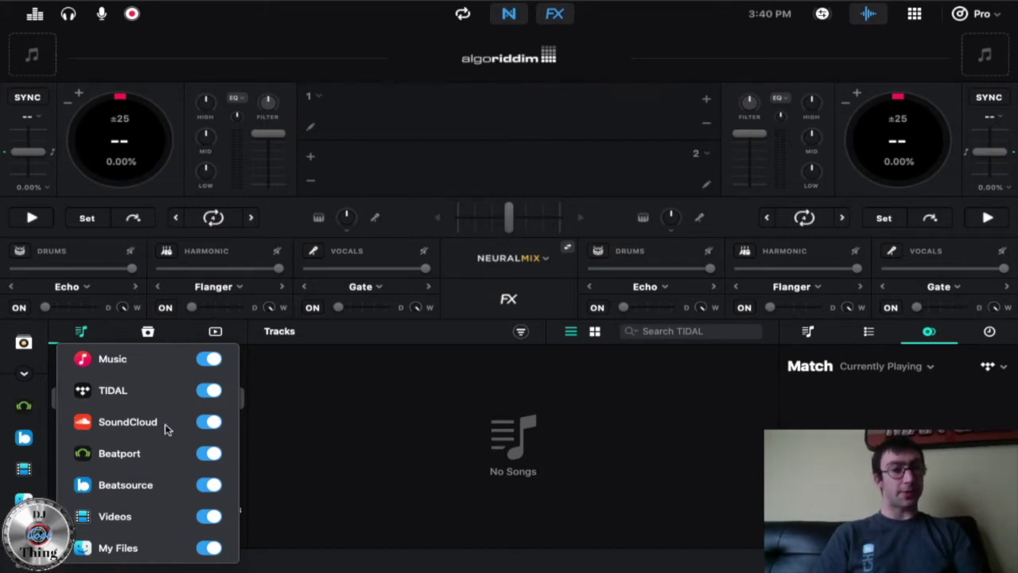
left_click(360, 432)
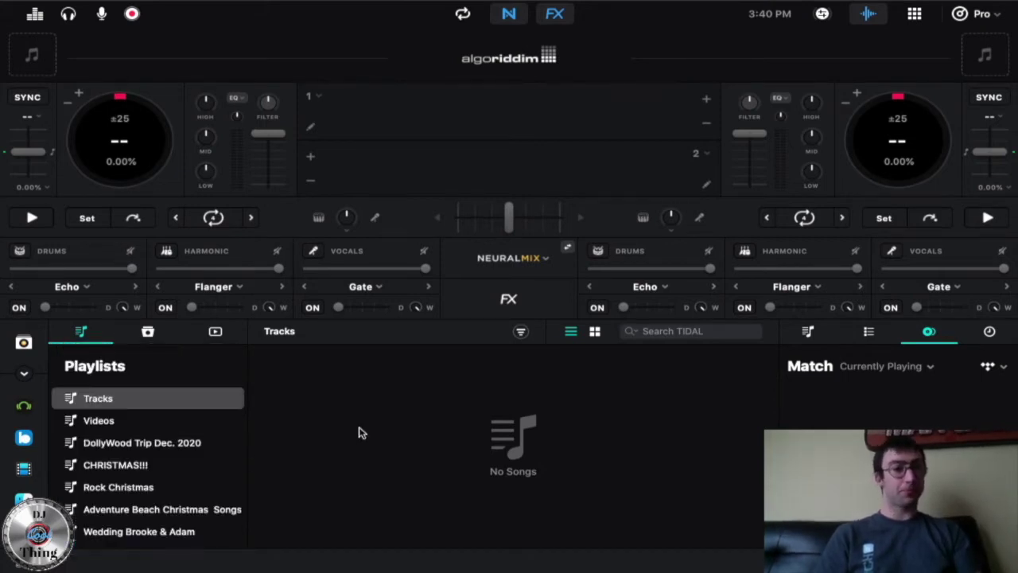
Cycle through My Files, Videos, Beatsource, Beatport, SoundCloud, TIDAL and Music, then show the djay playlists
left_click(24, 500)
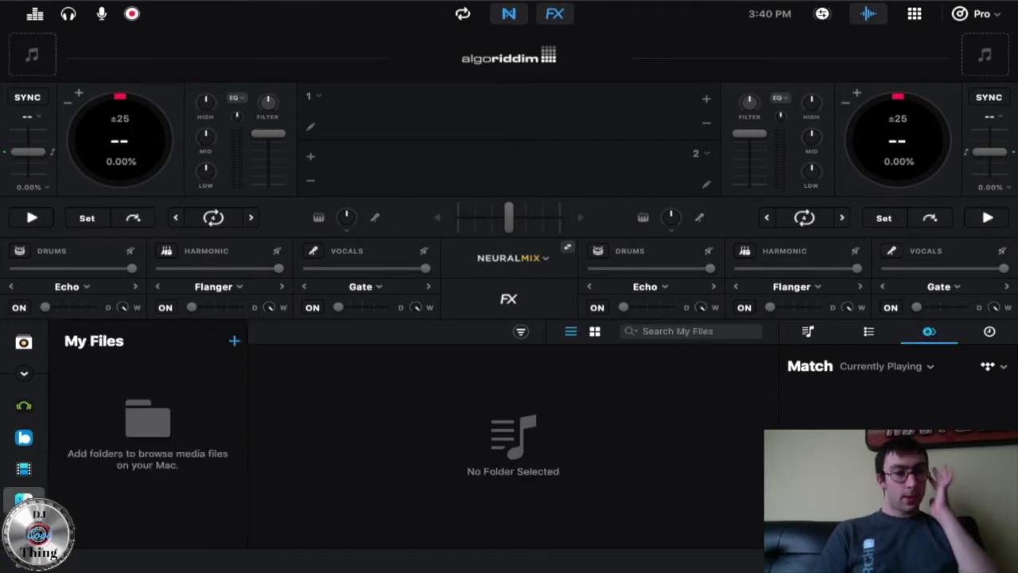
left_click(24, 470)
left_click(24, 439)
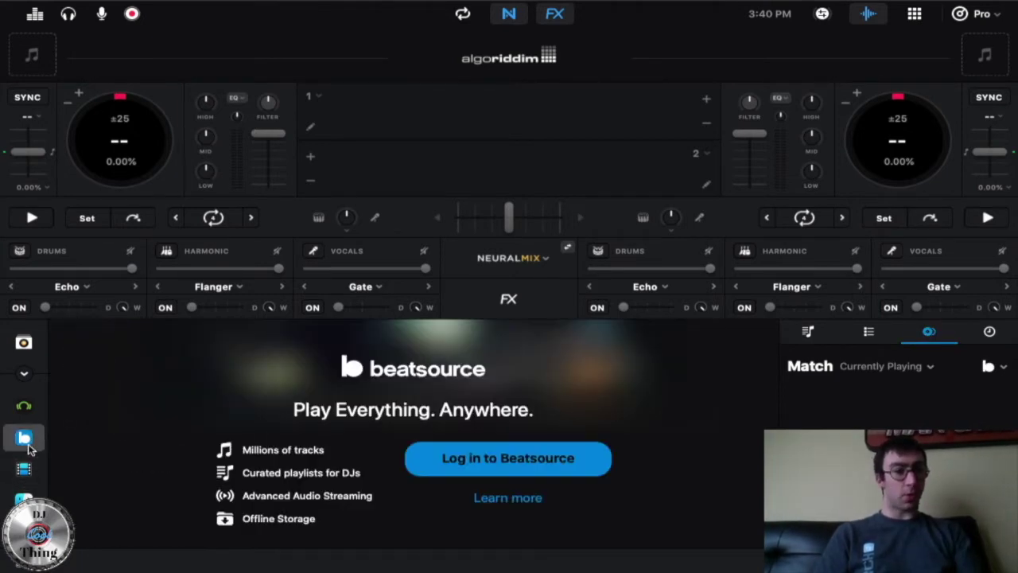
left_click(24, 407)
scroll(26, 415, "up", 1)
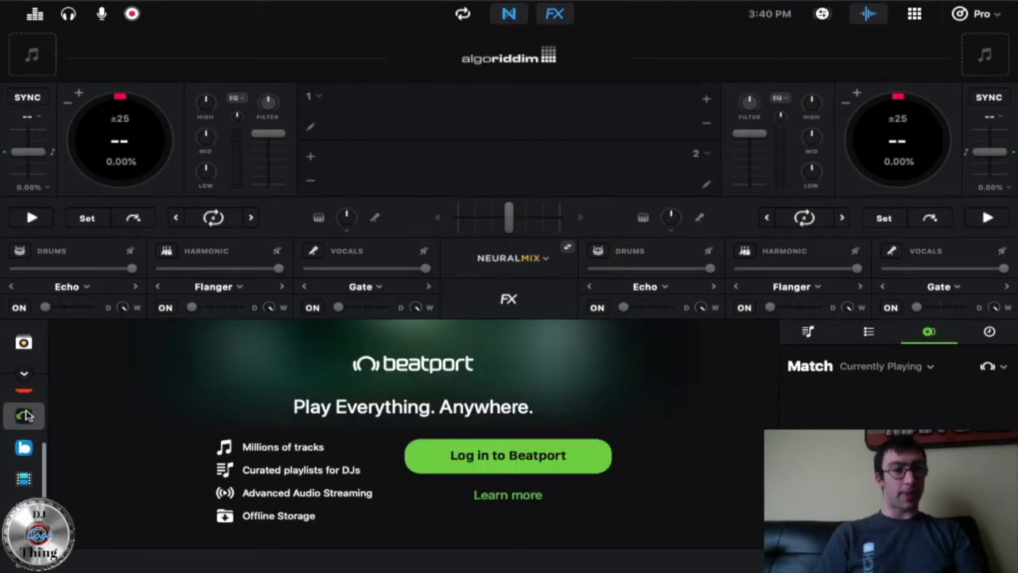
scroll(27, 415, "up", 1)
left_click(25, 422)
scroll(25, 429, "up", 1)
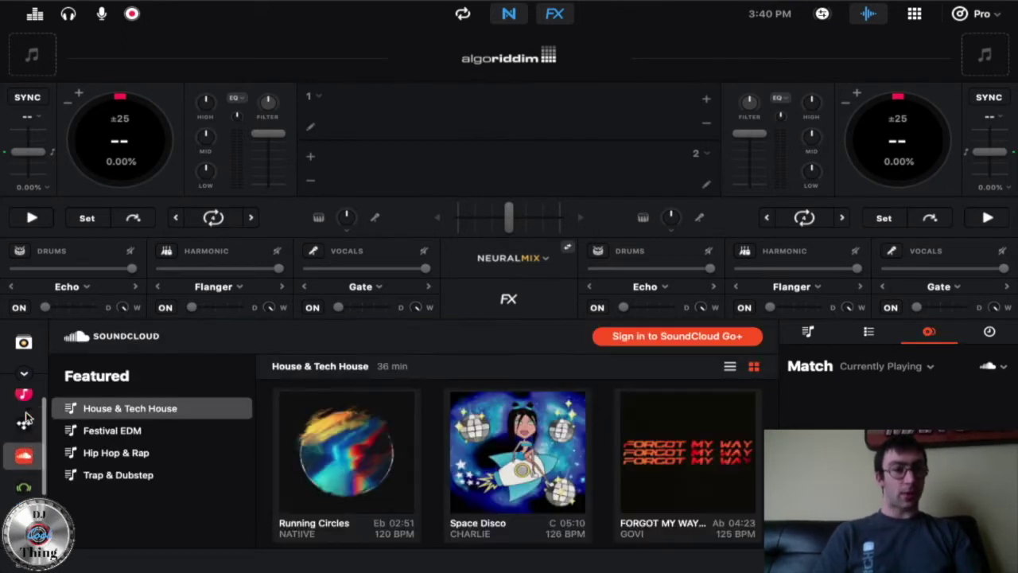
left_click(24, 426)
scroll(24, 422, "up", 1)
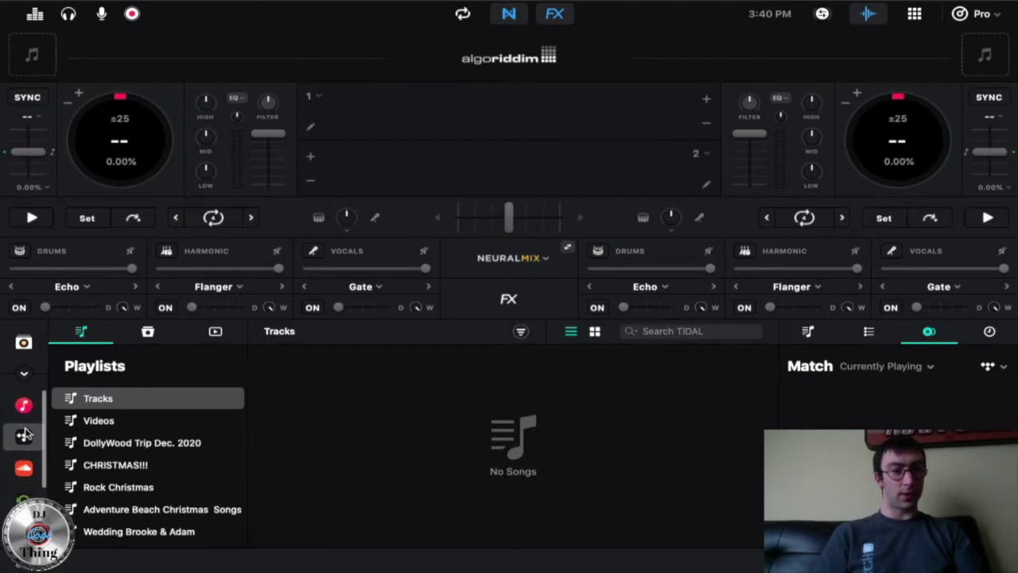
left_click(27, 410)
left_click(24, 374)
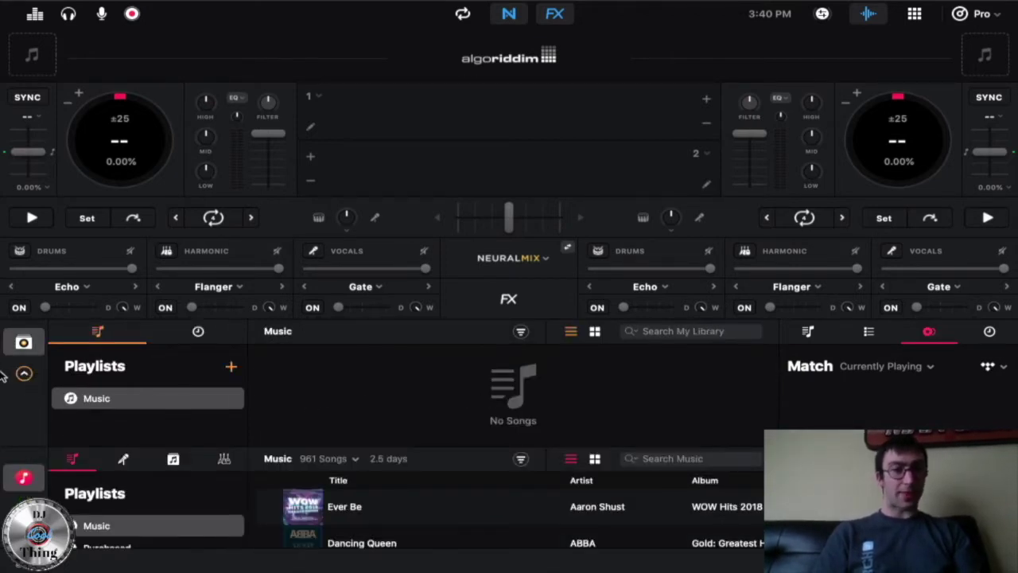
Collapse and re-expand the djay library pane, toggling between the Music list and djay playlists
left_click(26, 372)
left_click(26, 372)
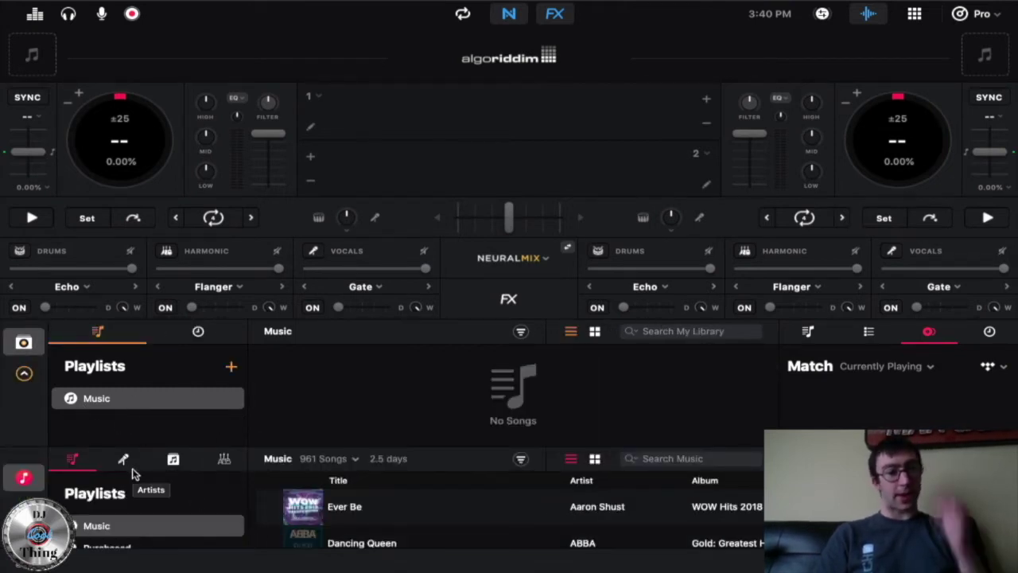
left_click(24, 371)
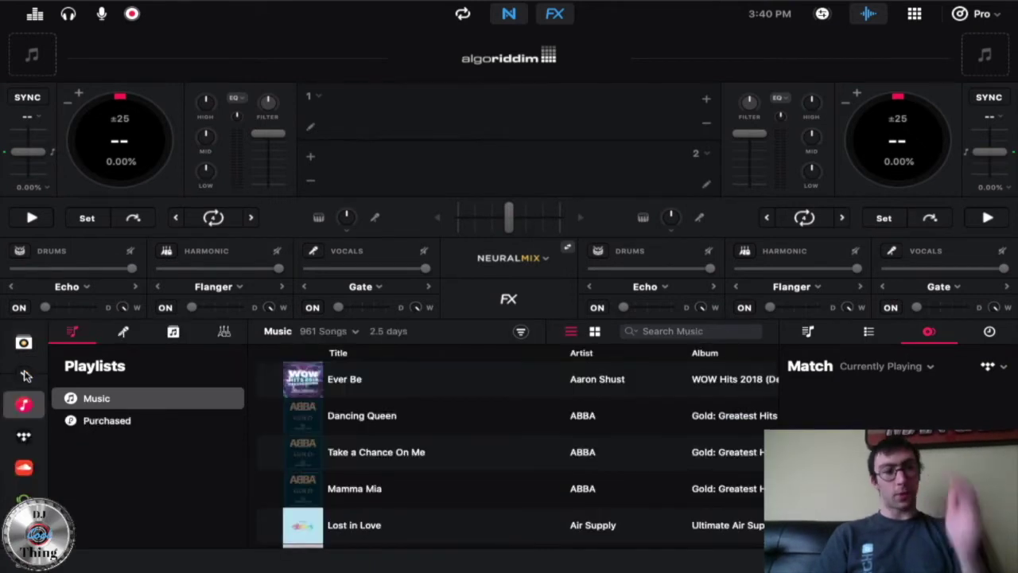
left_click(24, 342)
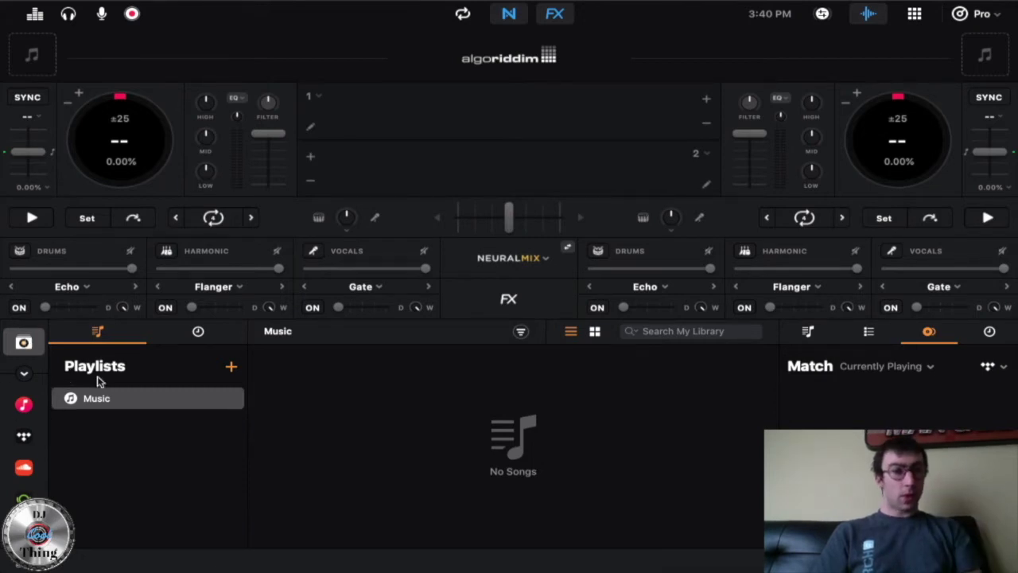
Show the Music library beneath the djay playlists, deselect the Music playlist, then open My Files
left_click(25, 374)
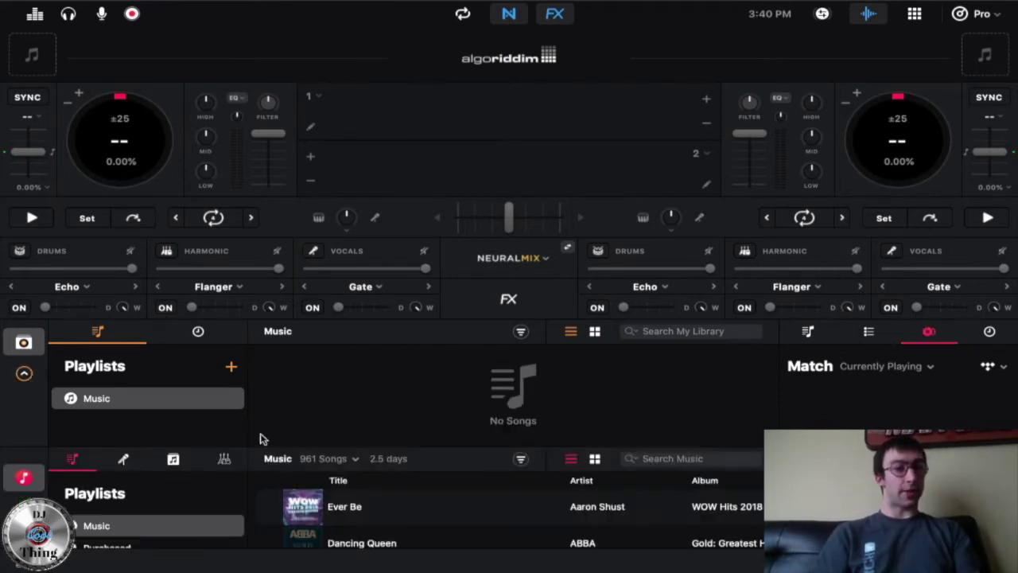
left_click(140, 432)
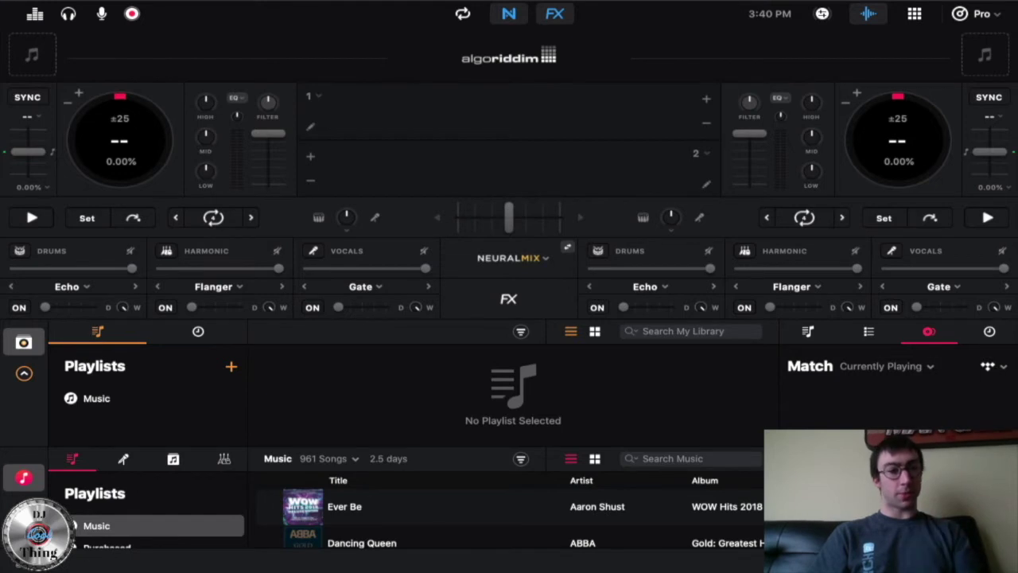
left_click(23, 509)
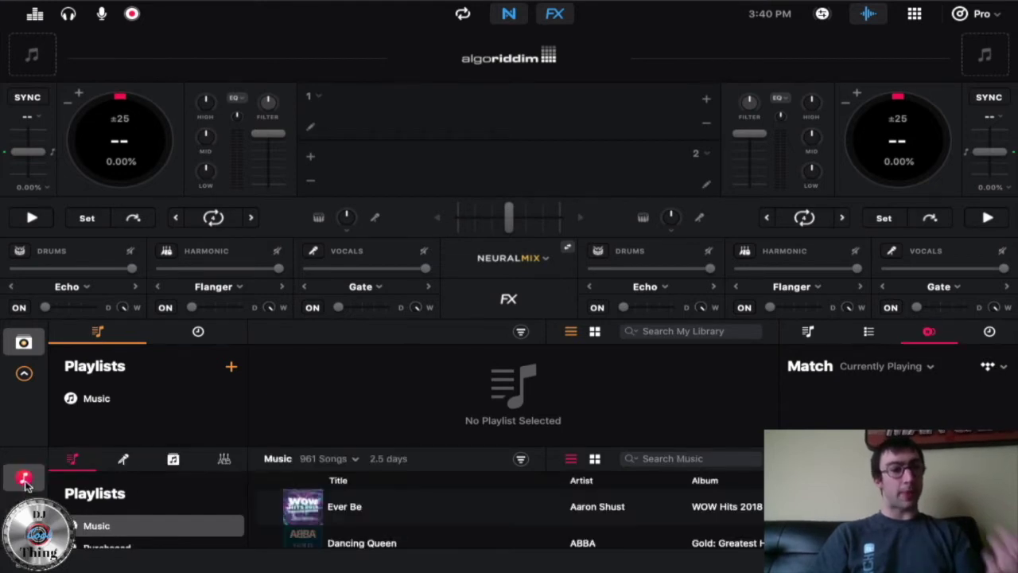
scroll(26, 484, "down", 2)
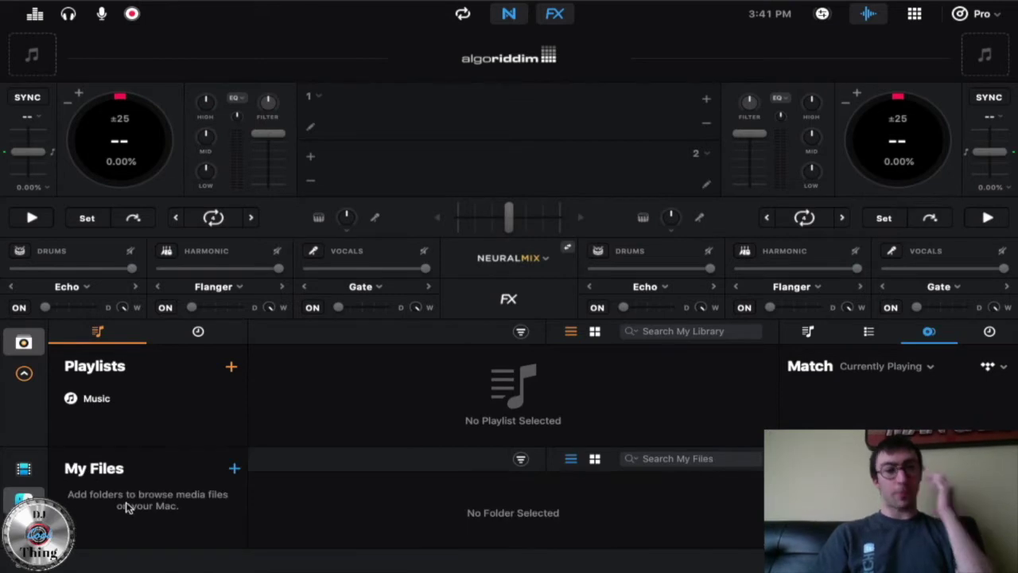
Show only the djay playlists, switch to the empty My Files source, and open the library source list
left_click(24, 373)
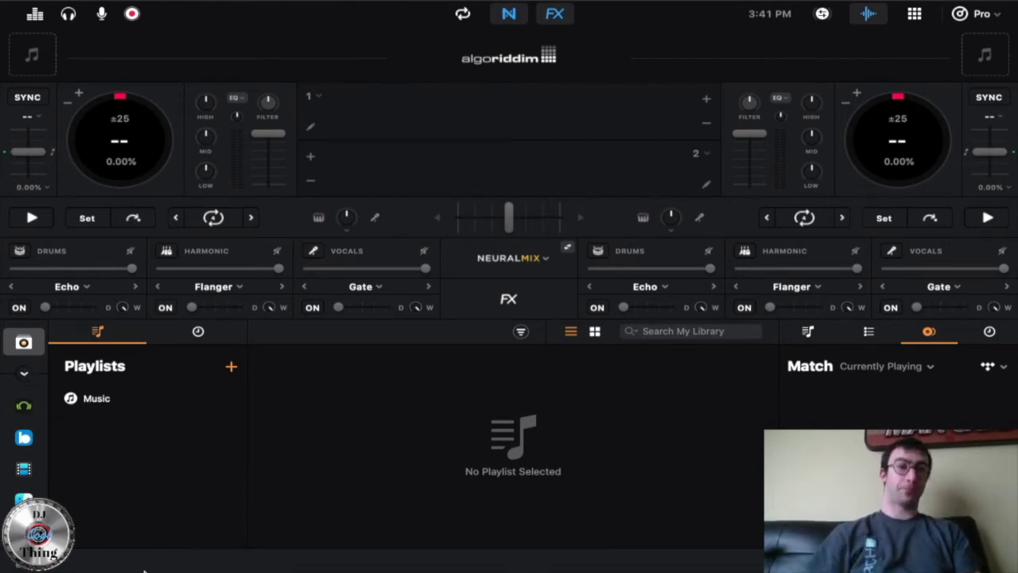
left_click(24, 500)
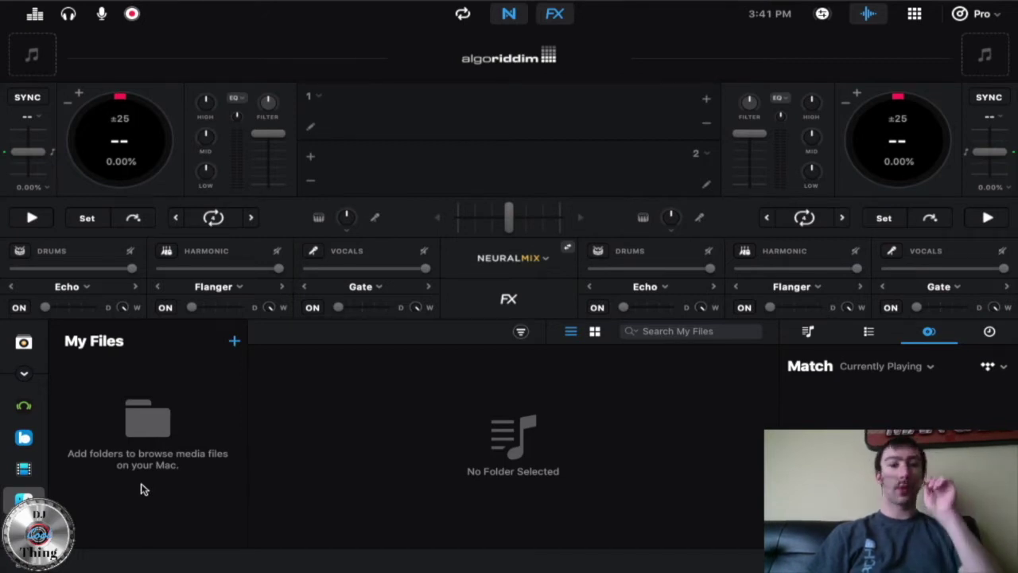
scroll(26, 398, "down", 3)
scroll(26, 398, "down", 3)
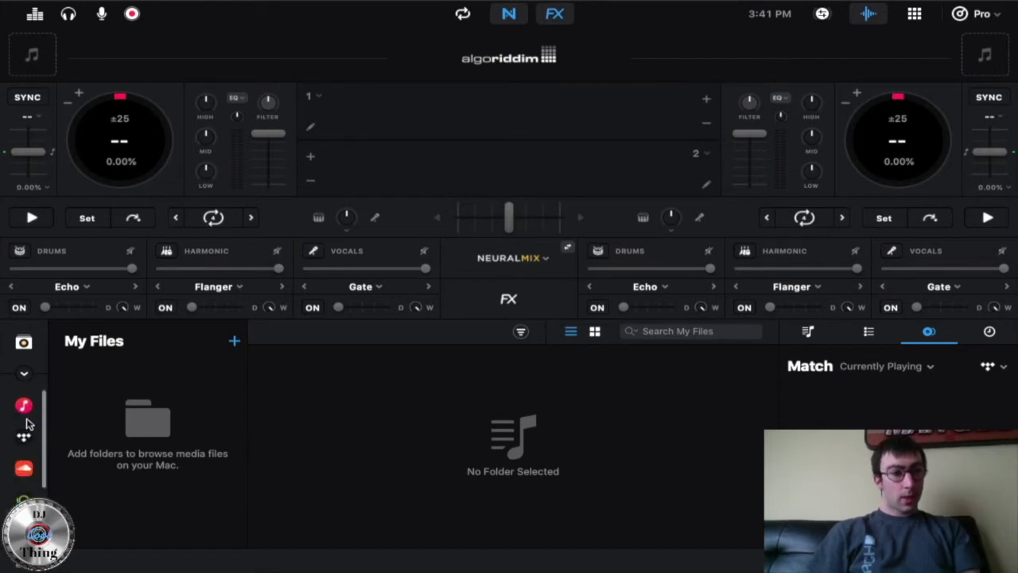
scroll(27, 437, "down", 1)
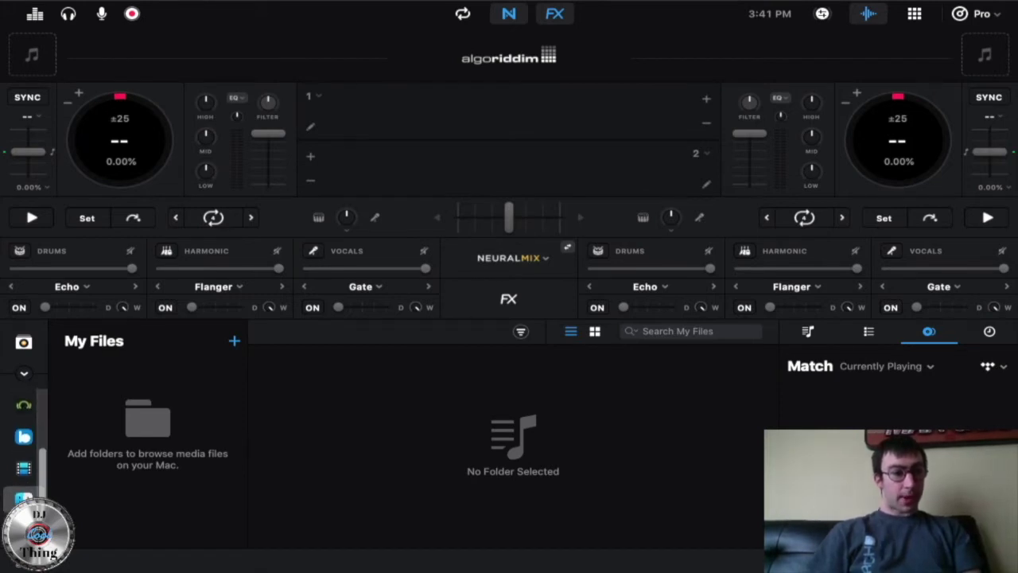
left_click(24, 497)
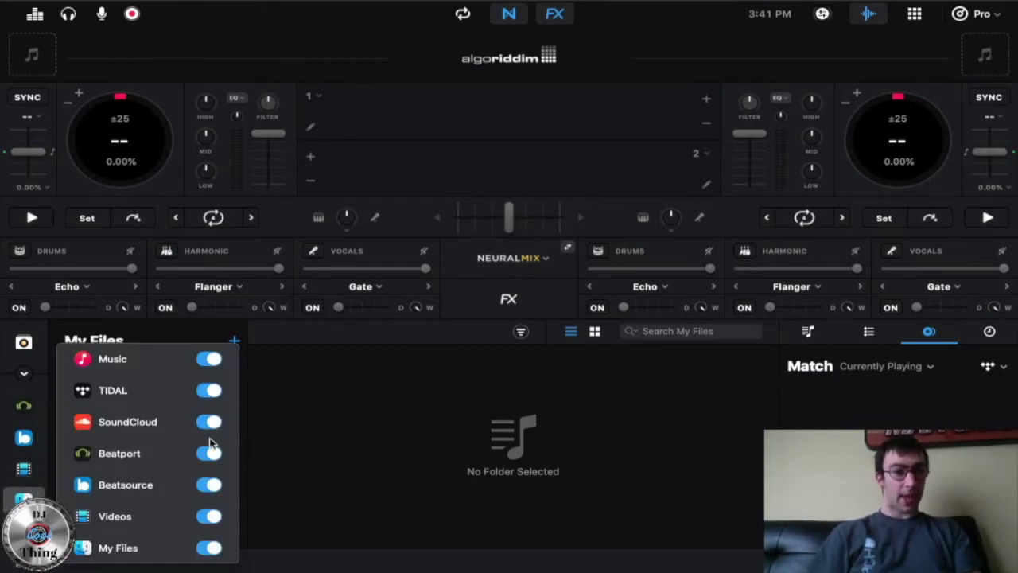
Switch off SoundCloud, Beatport and Beatsource in the source list, then close it
left_click(210, 423)
left_click(212, 453)
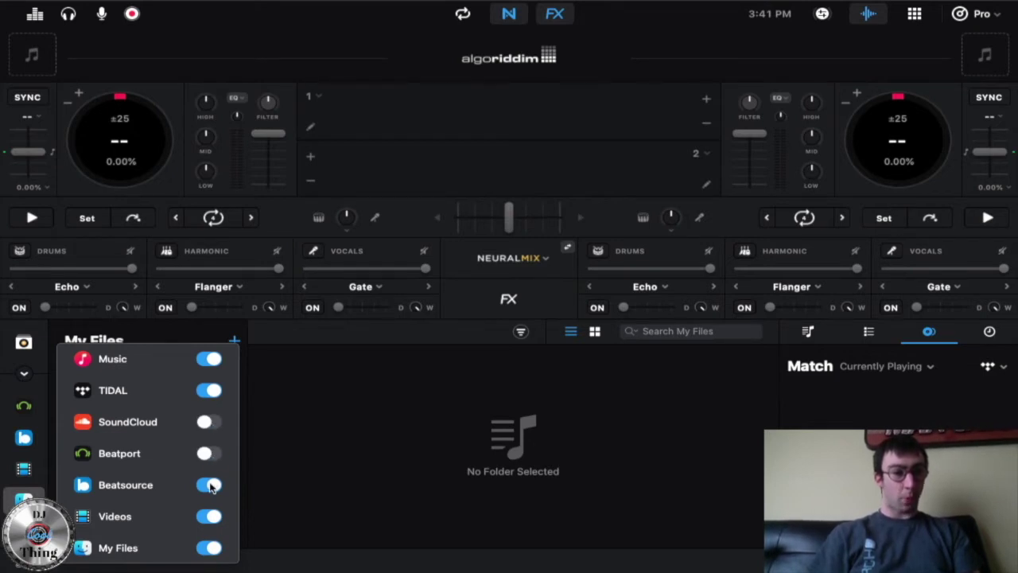
left_click(211, 485)
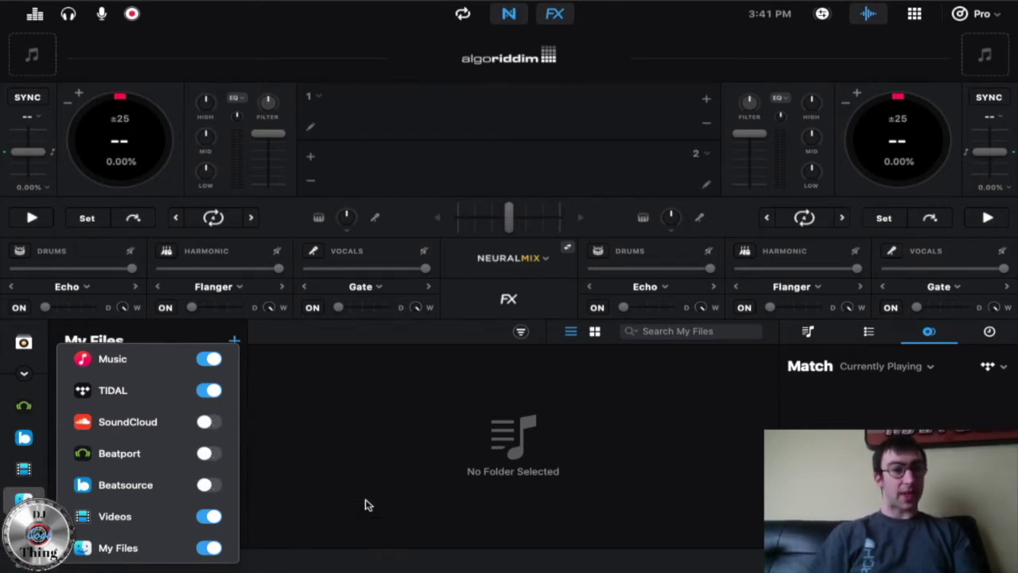
left_click(389, 483)
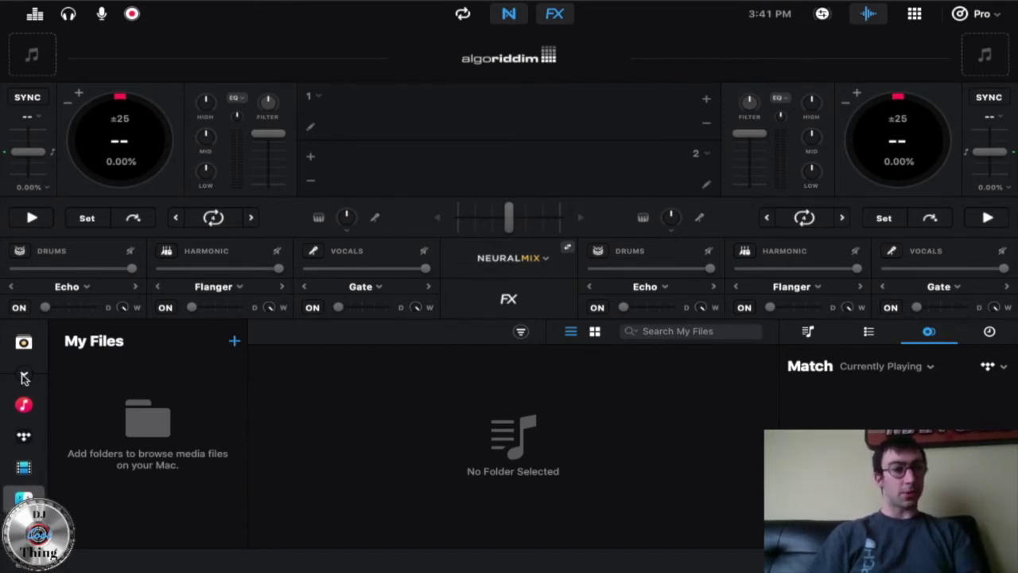
Open the Music song library and scroll through its 961 songs
left_click(24, 404)
scroll(382, 528, "down", 1)
scroll(380, 528, "down", 15)
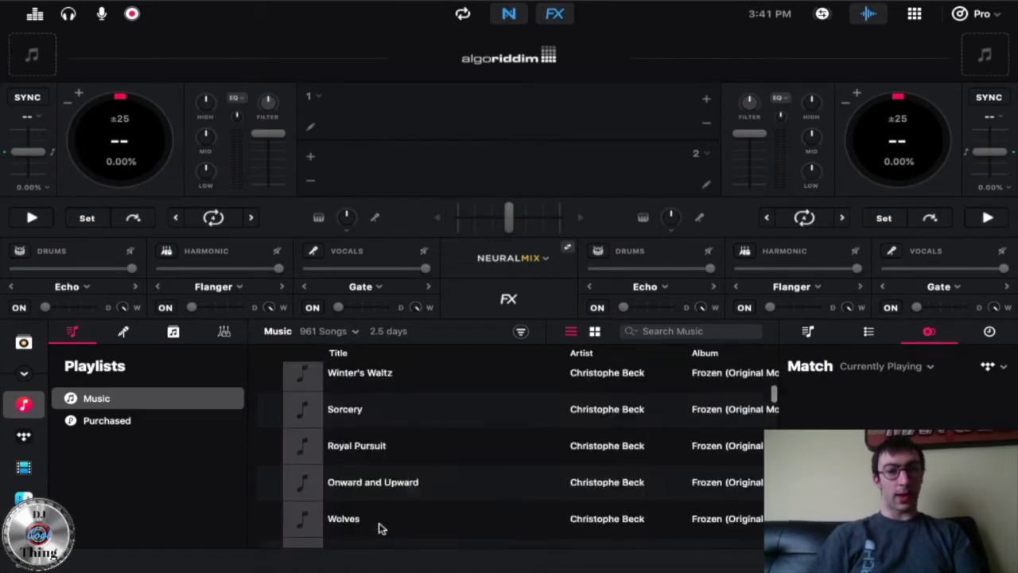
scroll(380, 528, "right", 3)
scroll(380, 529, "left", 3)
scroll(381, 528, "up", 15)
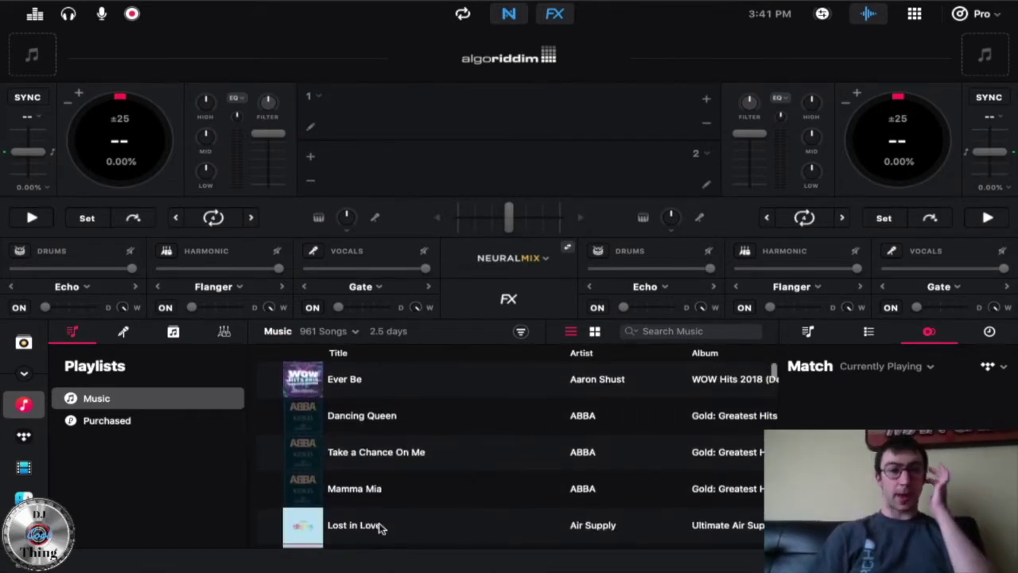
Check the TIDAL playlists and My Files, then return to the djay library playlists
left_click(24, 436)
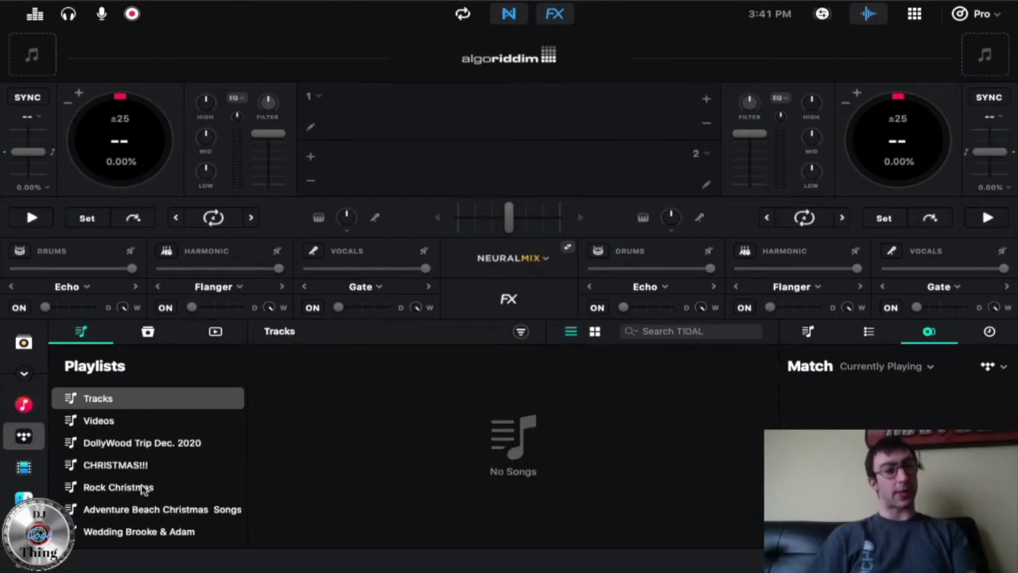
scroll(229, 518, "down", 15)
scroll(225, 518, "up", 15)
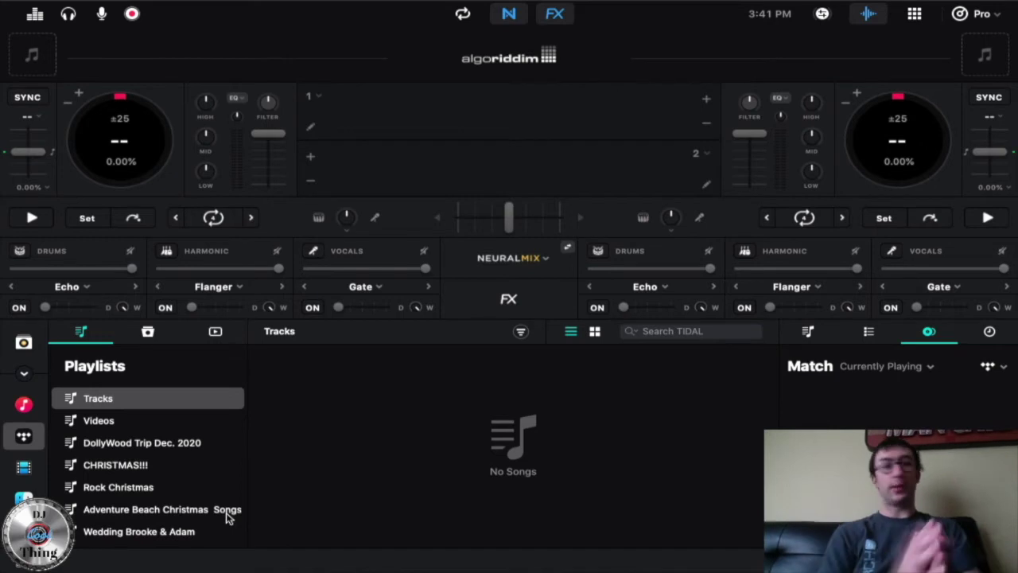
left_click(23, 497)
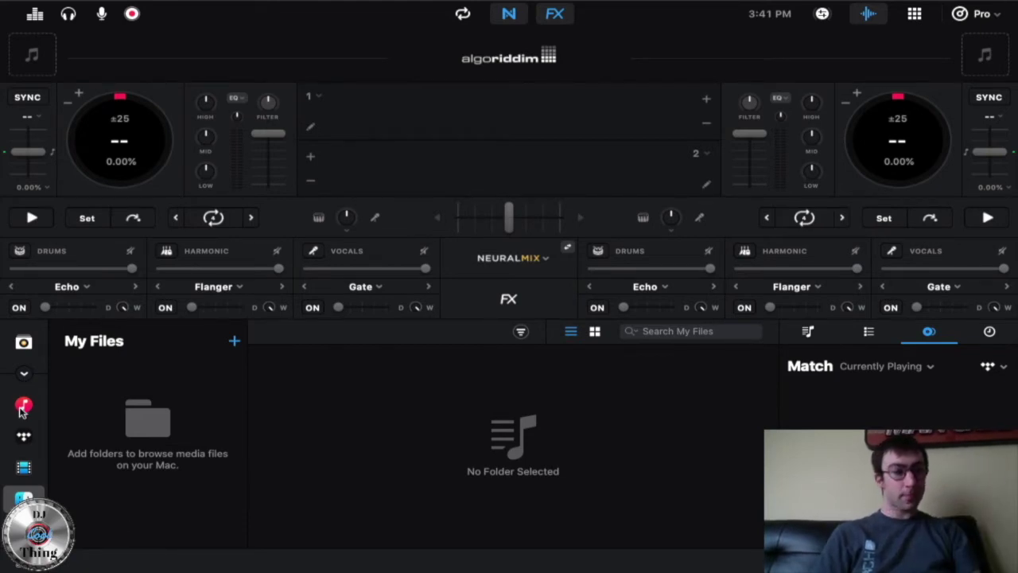
left_click(23, 342)
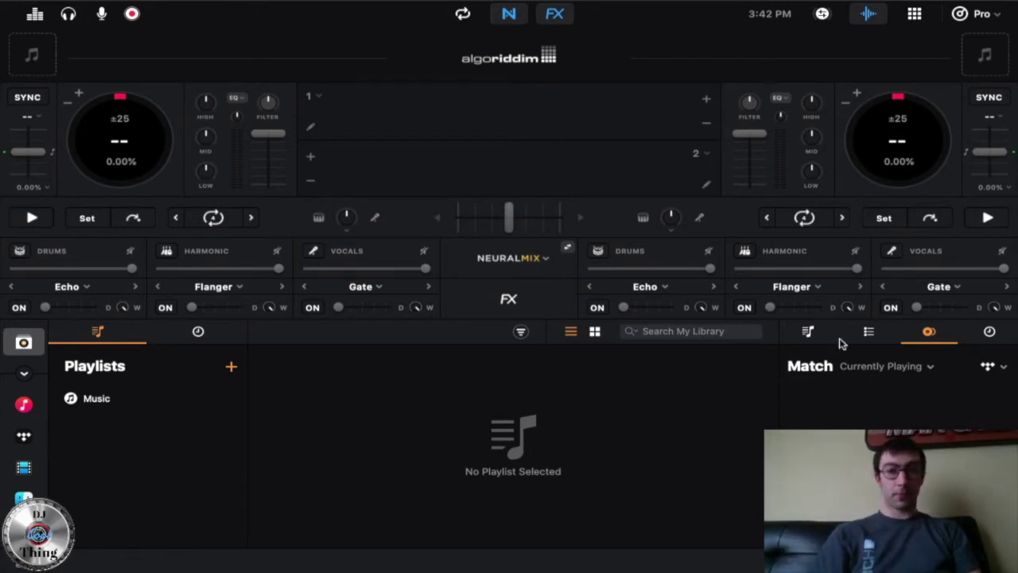
Switch the side panel from Match to Music and bring up the empty song queue
left_click(803, 332)
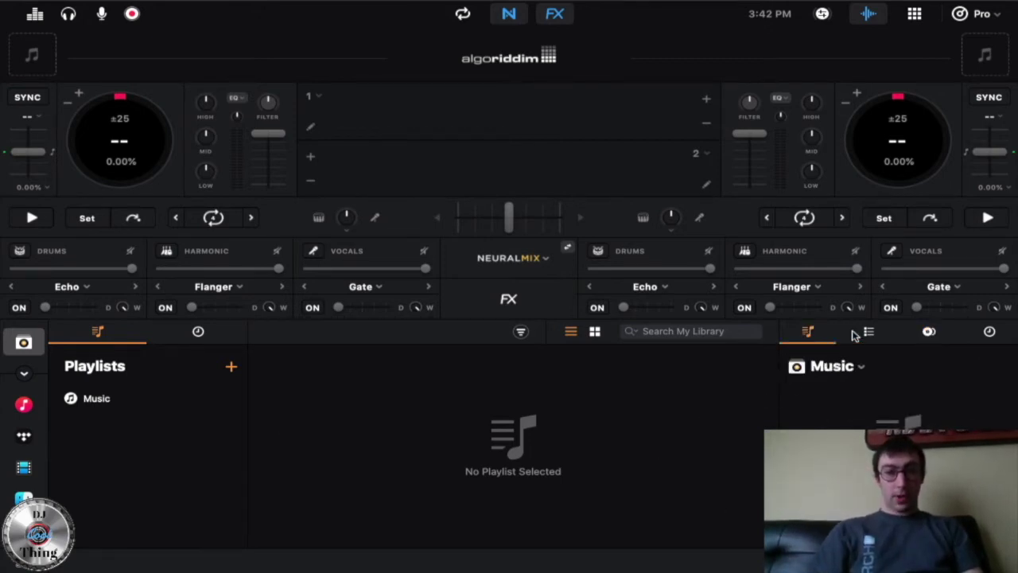
left_click(832, 370)
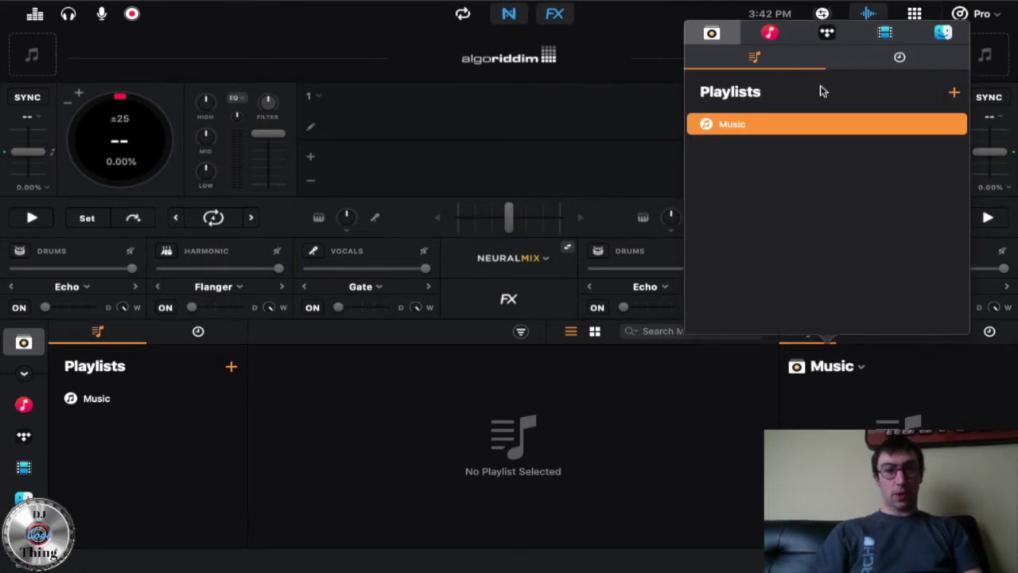
left_click(986, 404)
left_click(871, 333)
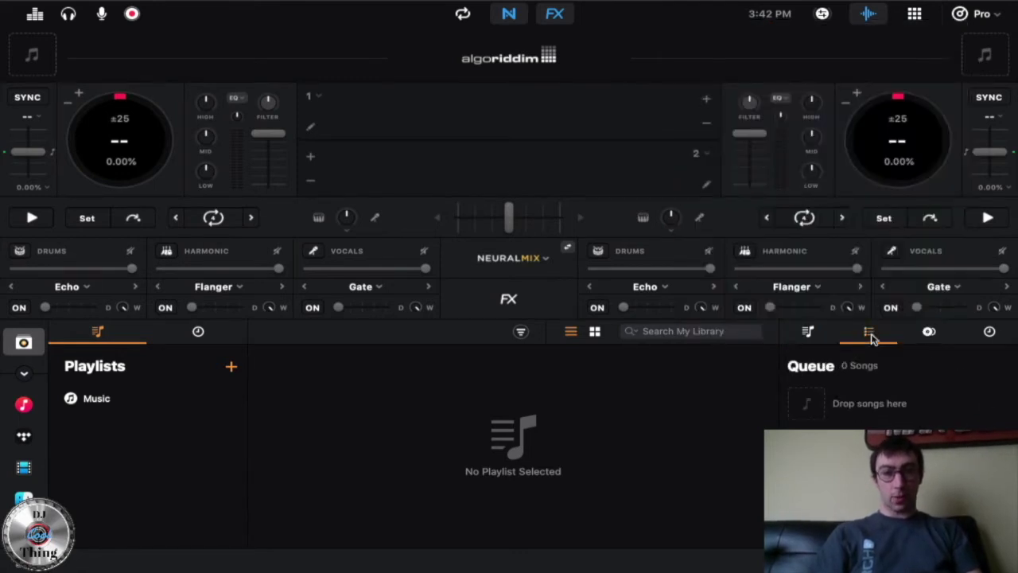
View track matches and the play history in the side panel, then close the panel
left_click(927, 332)
left_click(986, 333)
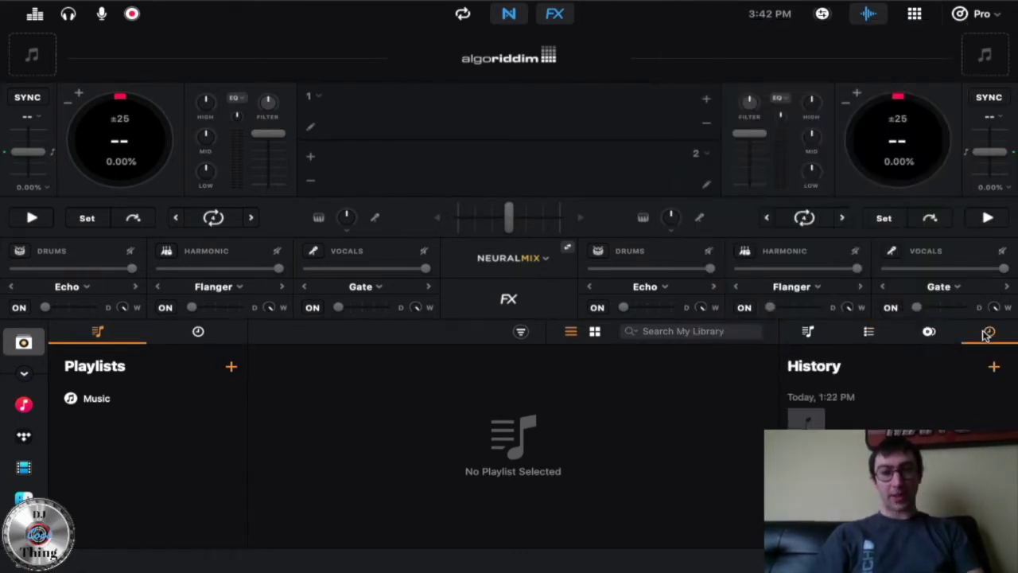
scroll(891, 445, "down", 3)
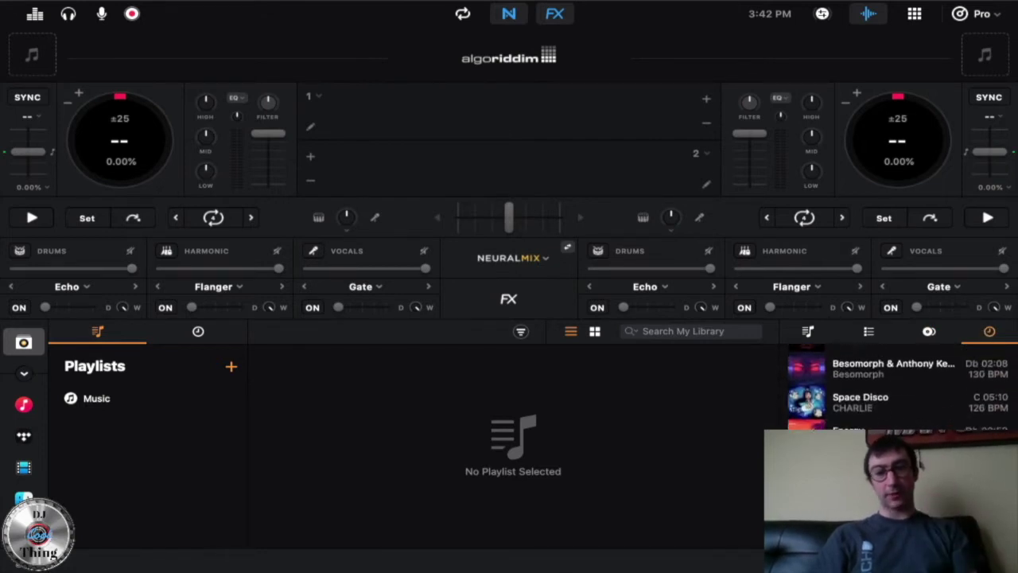
scroll(891, 446, "up", 3)
left_click(989, 331)
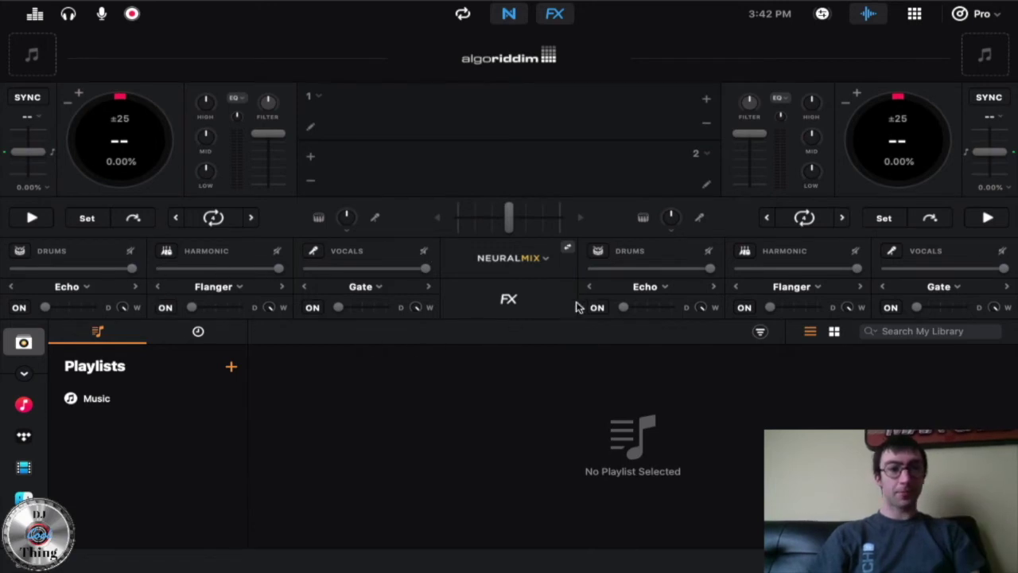
Hide the Neural Mix and FX rows, then collapse and restore the waveform area
left_click(509, 14)
left_click(540, 16)
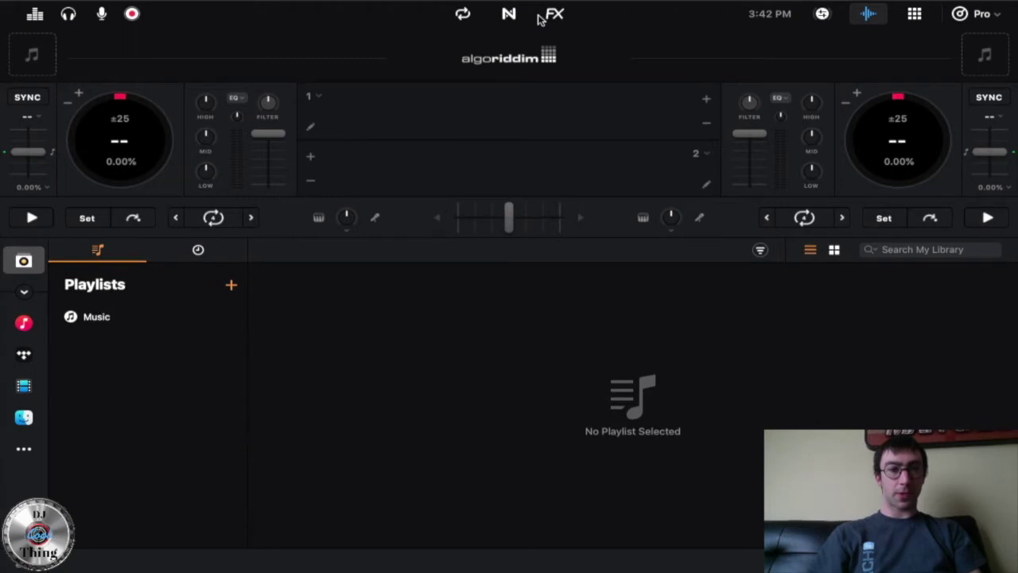
left_click(868, 14)
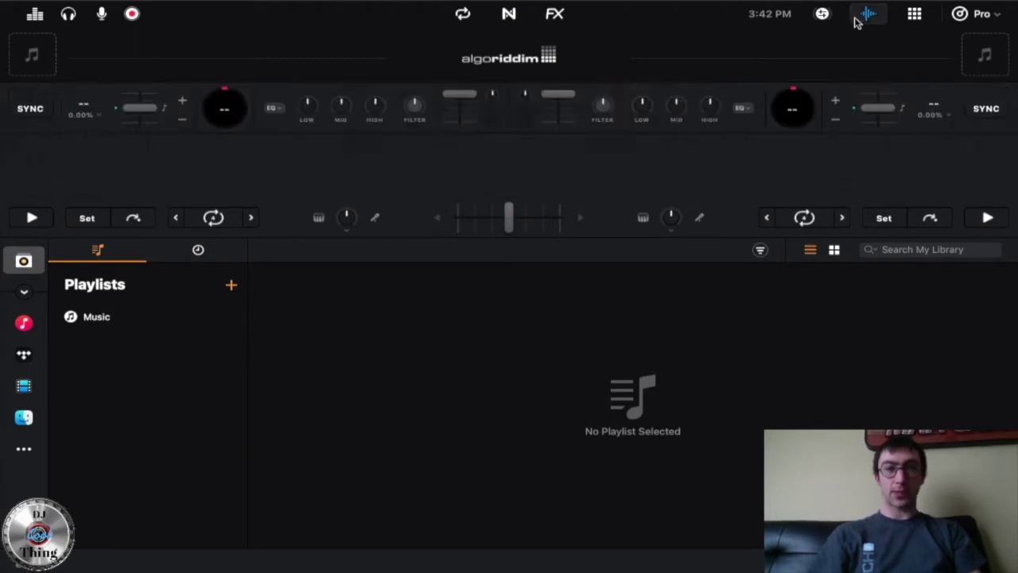
left_click(867, 16)
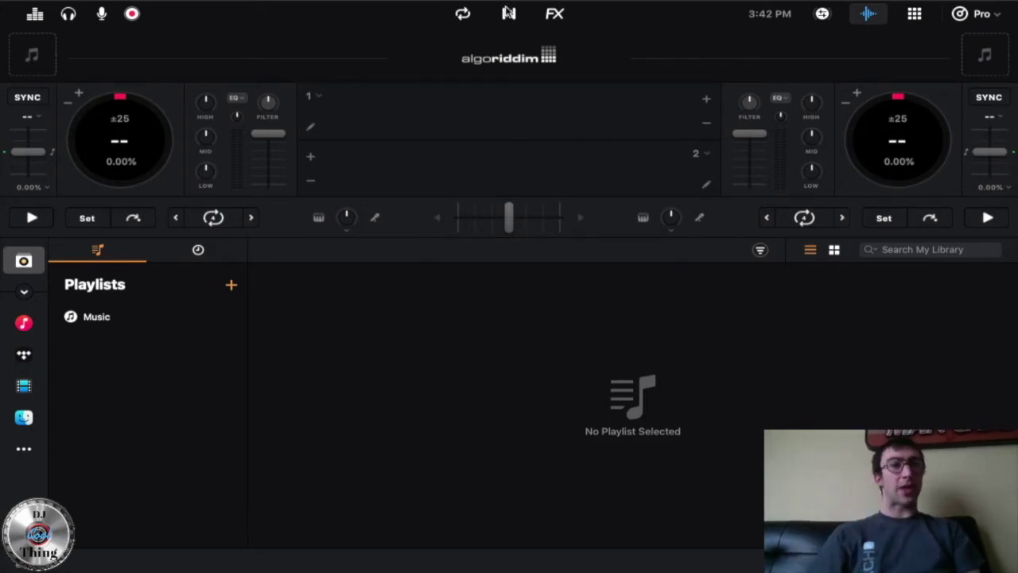
Preview and close the master volume and pre-cueing headphone settings
left_click(34, 16)
left_click(34, 16)
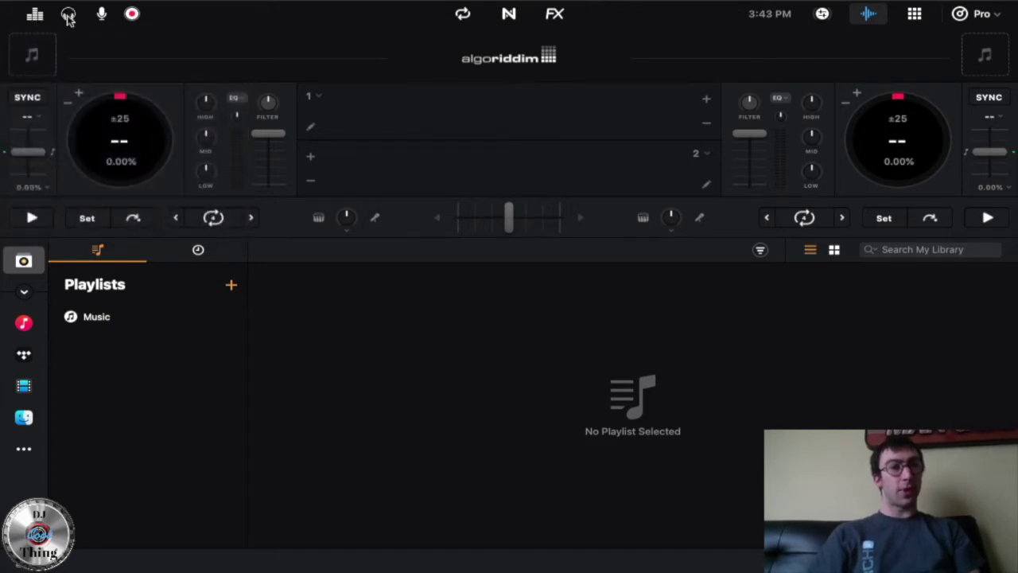
left_click(69, 16)
left_click(69, 16)
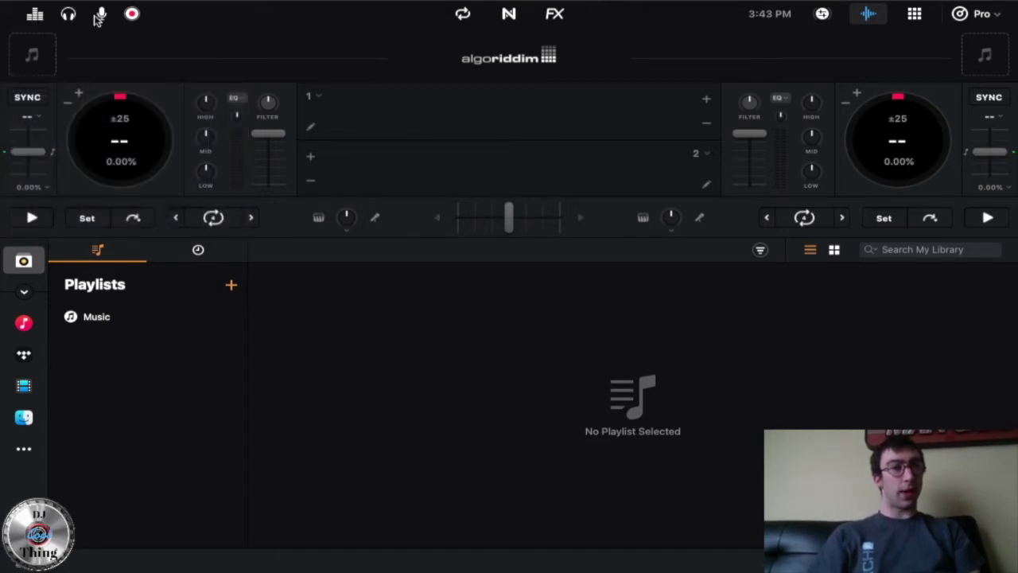
Show and hide the loop controls, Neural Mix panel and FX panel (Echo, Flanger, Gate)
left_click(462, 15)
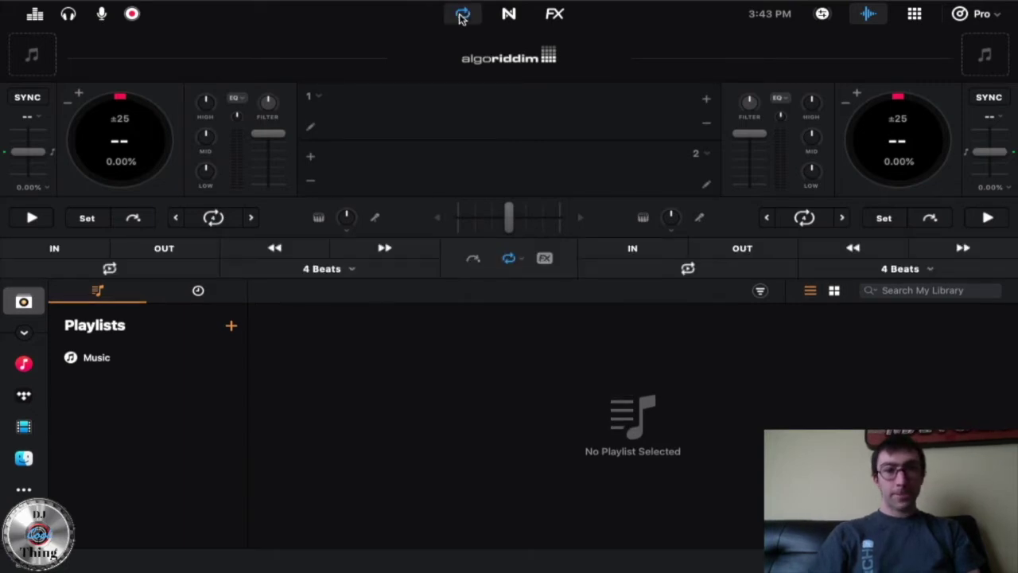
left_click(462, 15)
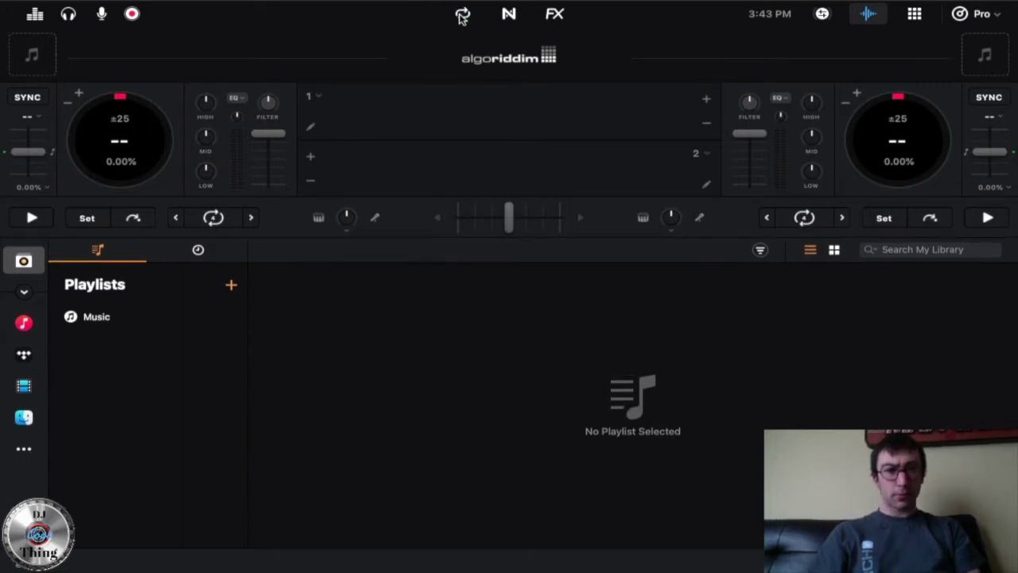
left_click(510, 15)
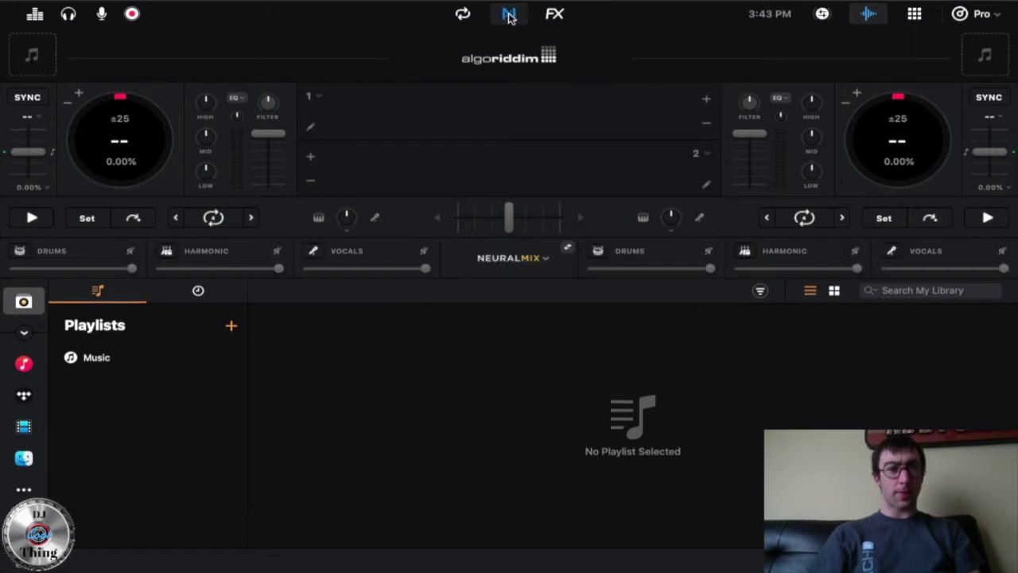
left_click(509, 15)
left_click(555, 15)
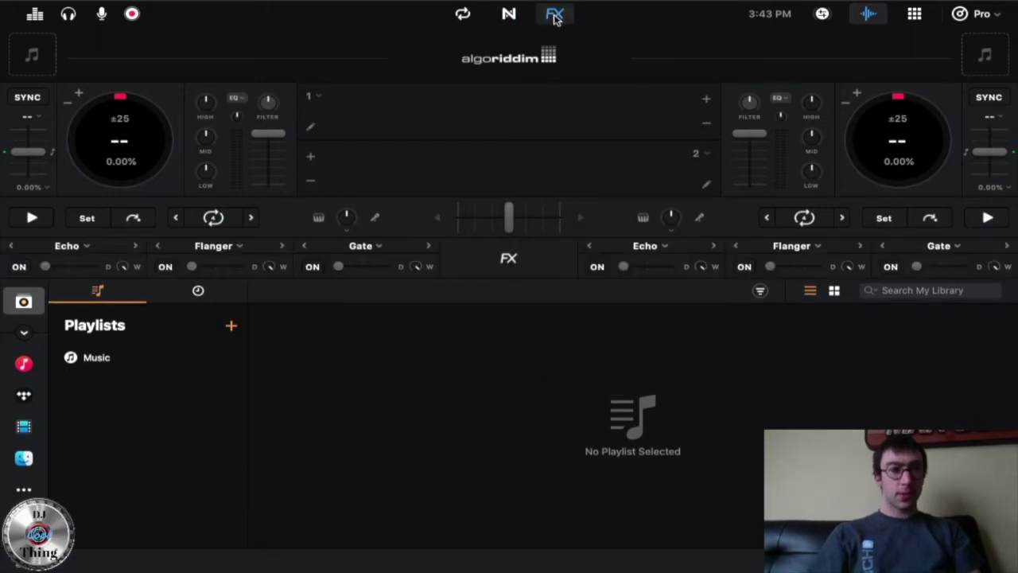
left_click(554, 16)
left_click(518, 25)
left_click(519, 24)
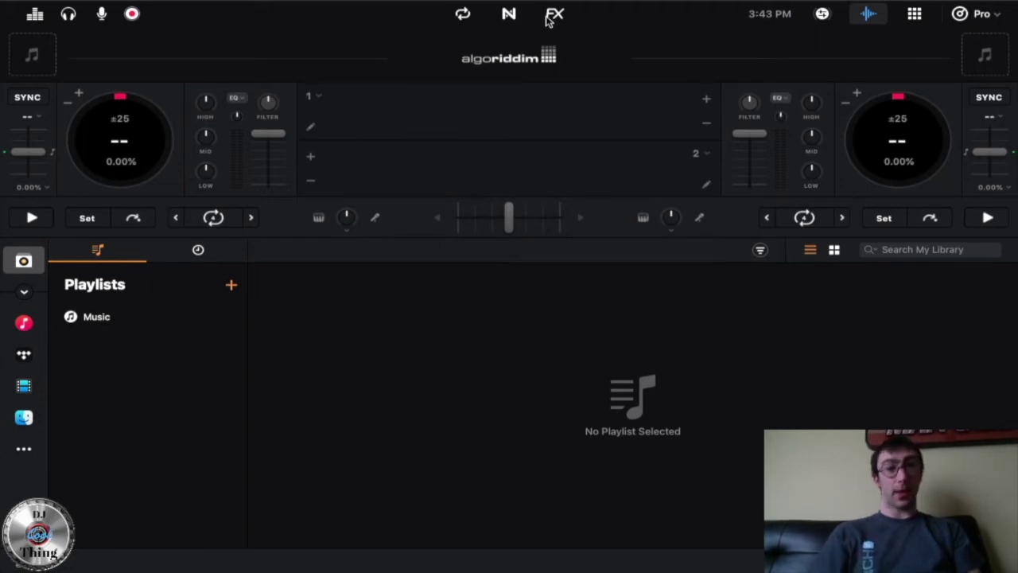
left_click(549, 20)
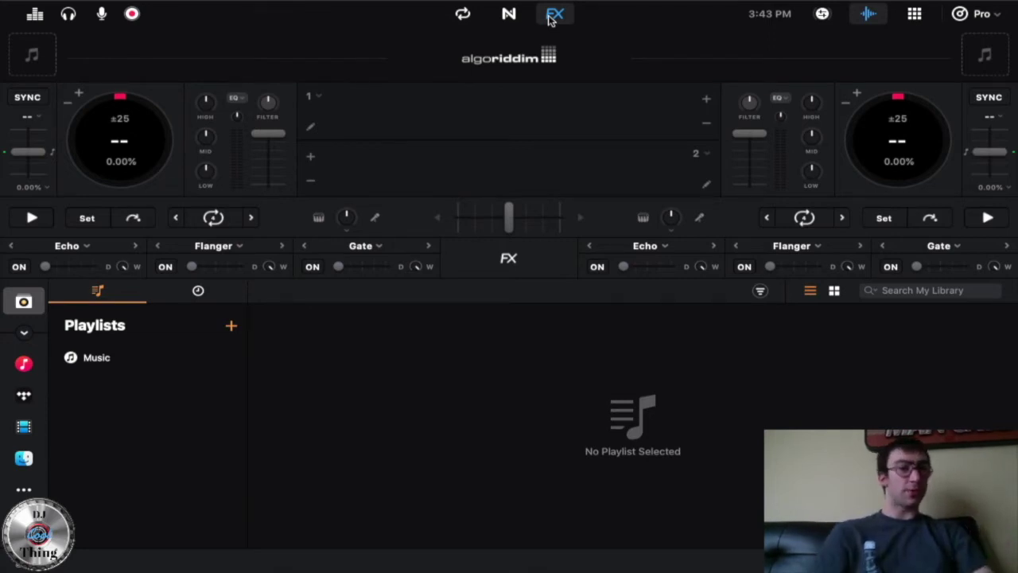
left_click(562, 15)
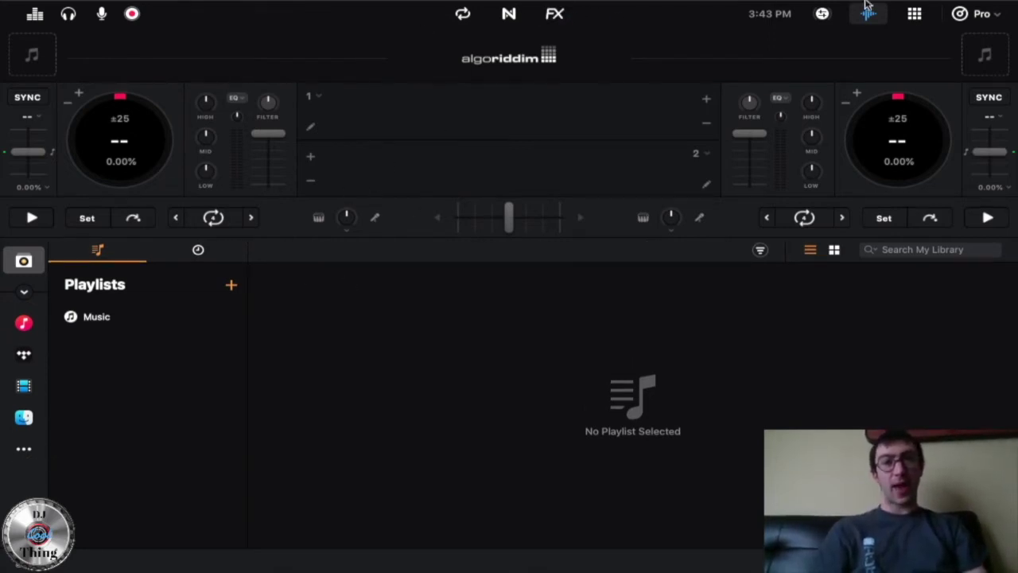
Toggle the pads layout on and off, then open and close the sampler pads
left_click(820, 35)
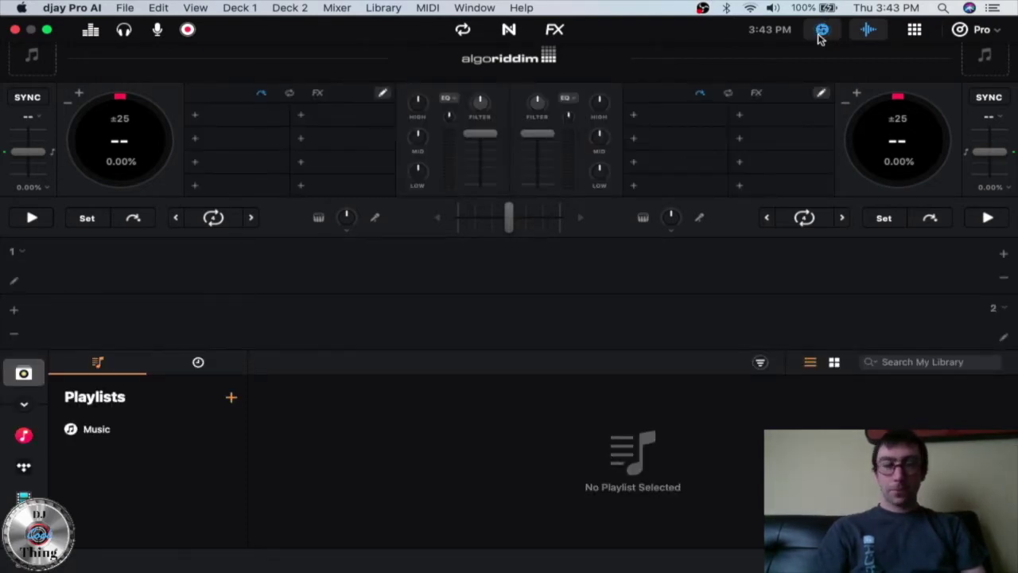
left_click(820, 35)
left_click(820, 35)
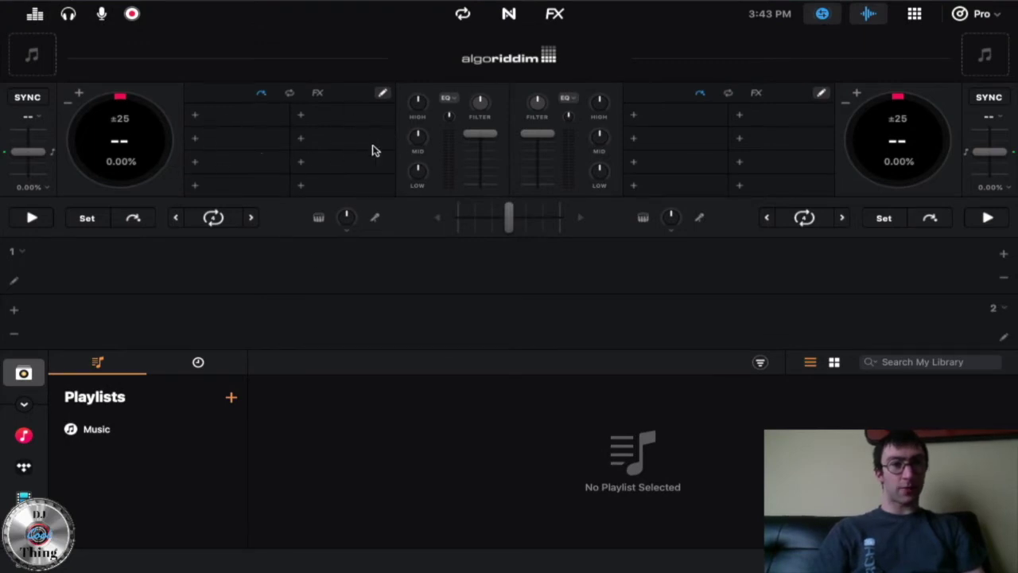
left_click(820, 17)
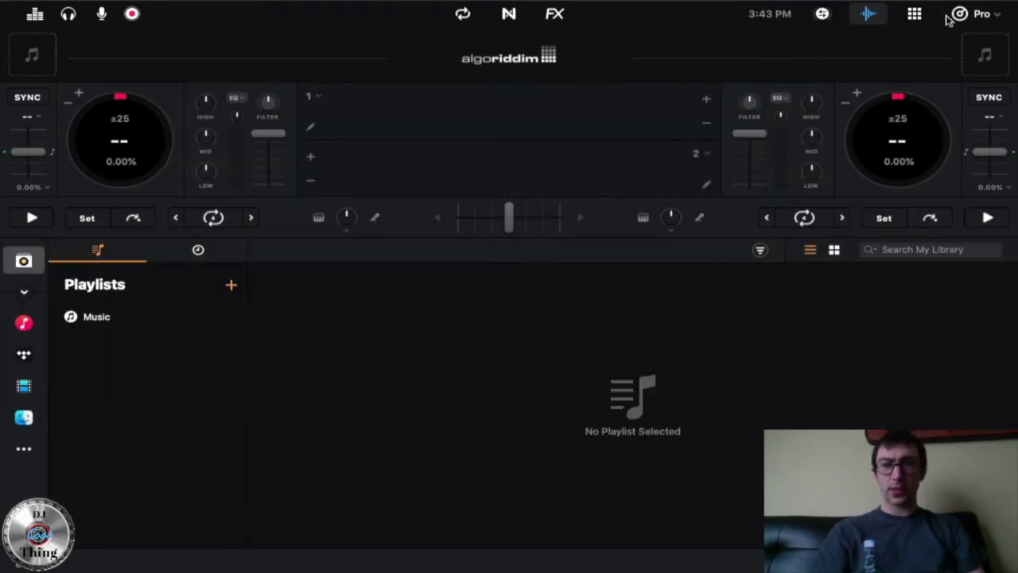
left_click(917, 17)
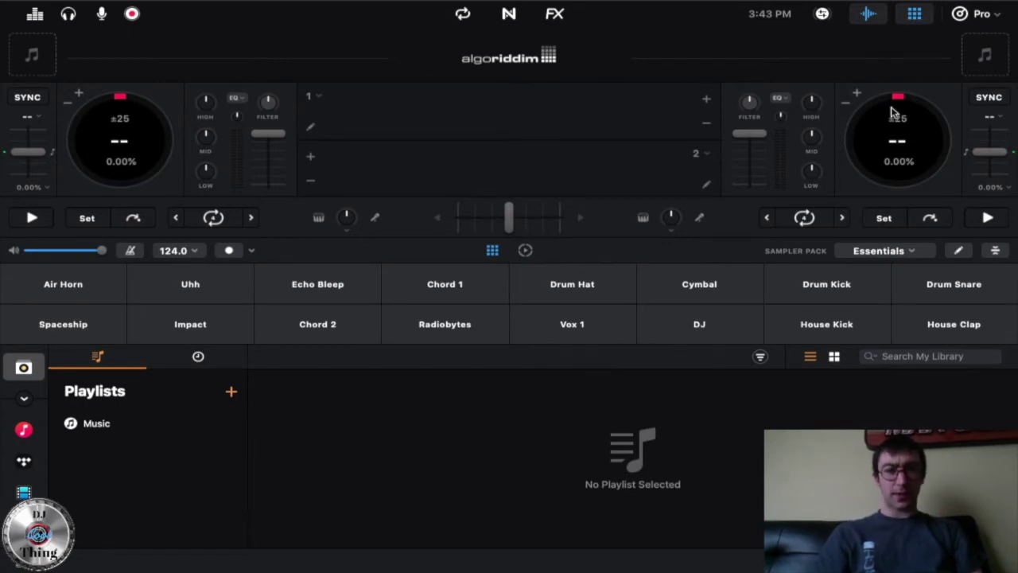
mouse_move(869, 7)
left_click(902, 30)
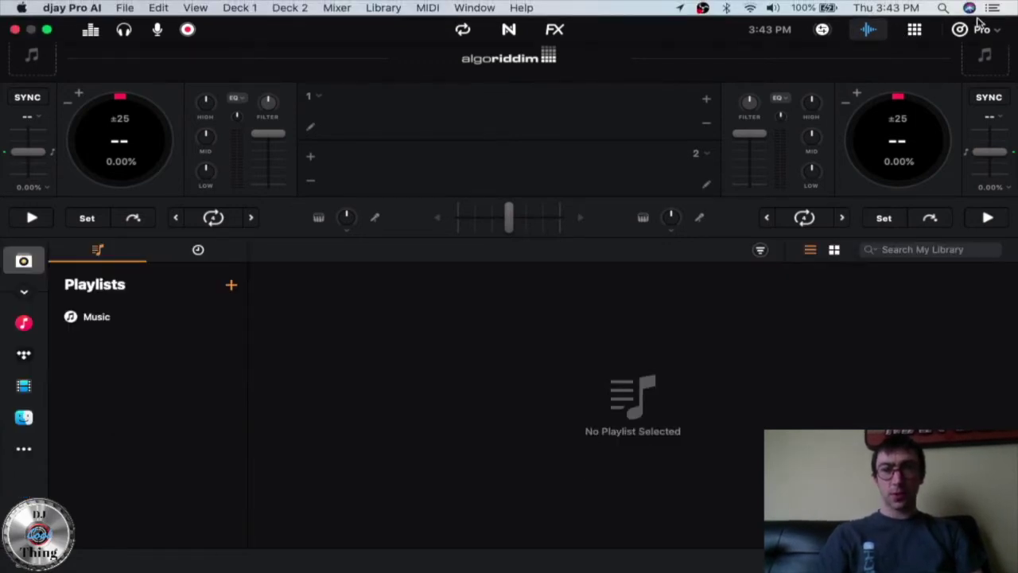
Try vertical and horizontal waveforms, positions Above, Center and Below, and toggle the jog wheel
left_click(980, 30)
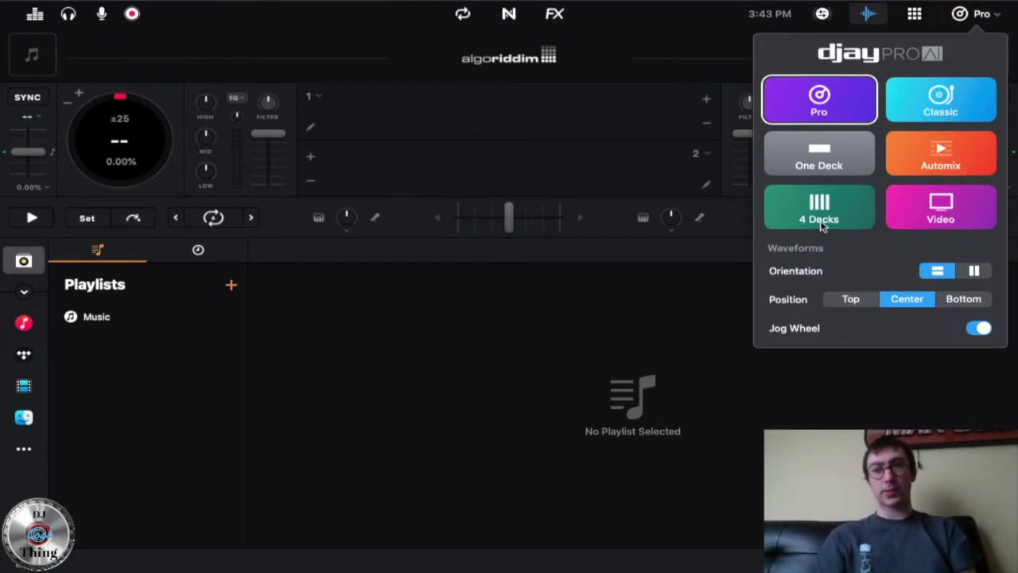
left_click(974, 271)
left_click(935, 300)
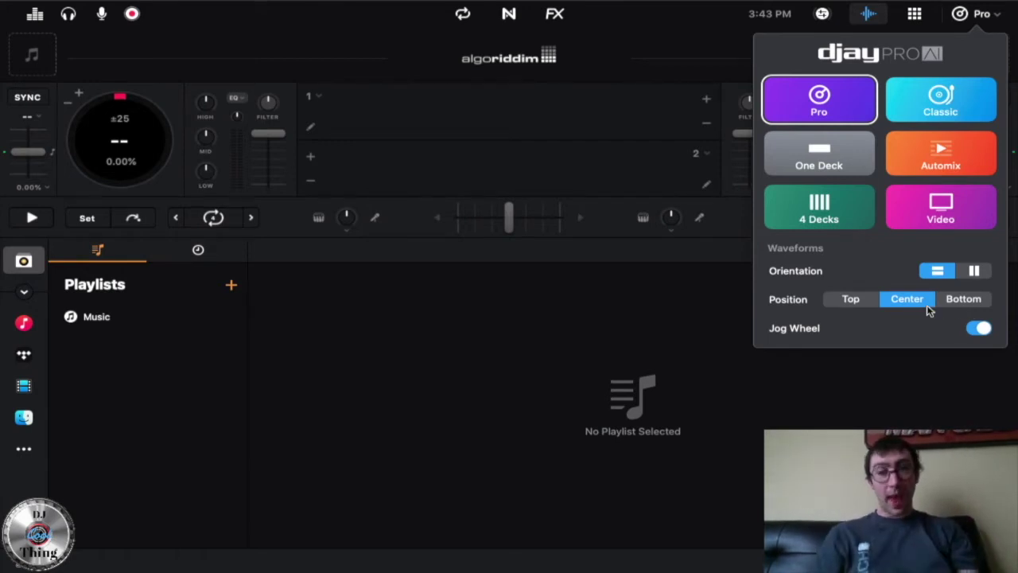
left_click(837, 306)
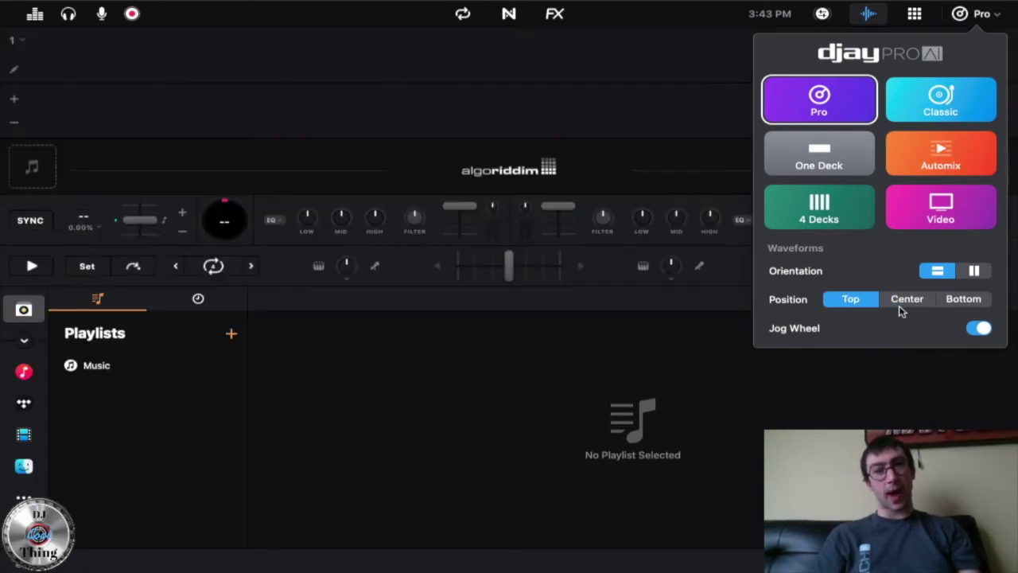
left_click(917, 309)
left_click(983, 299)
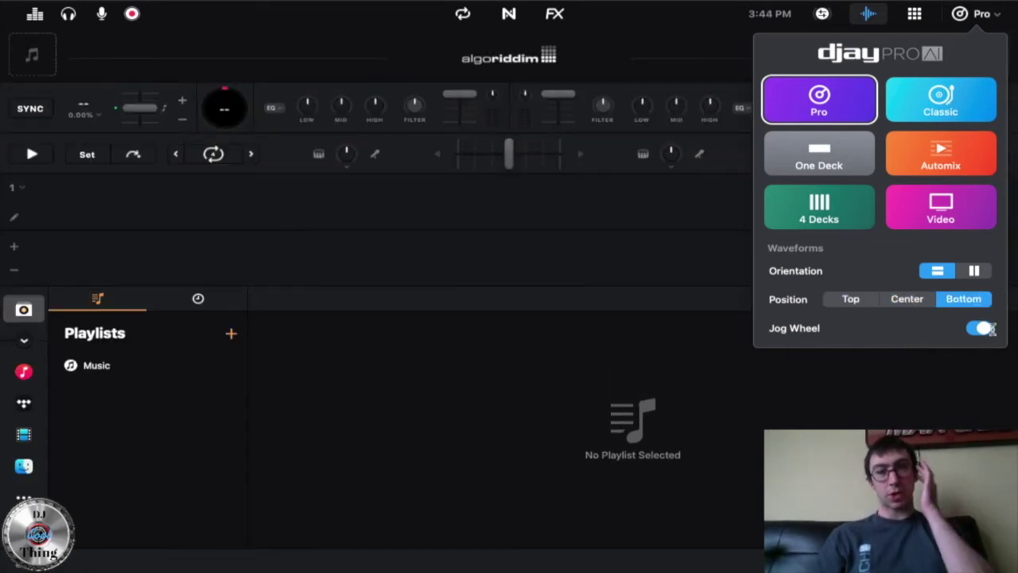
left_click(984, 329)
left_click(983, 330)
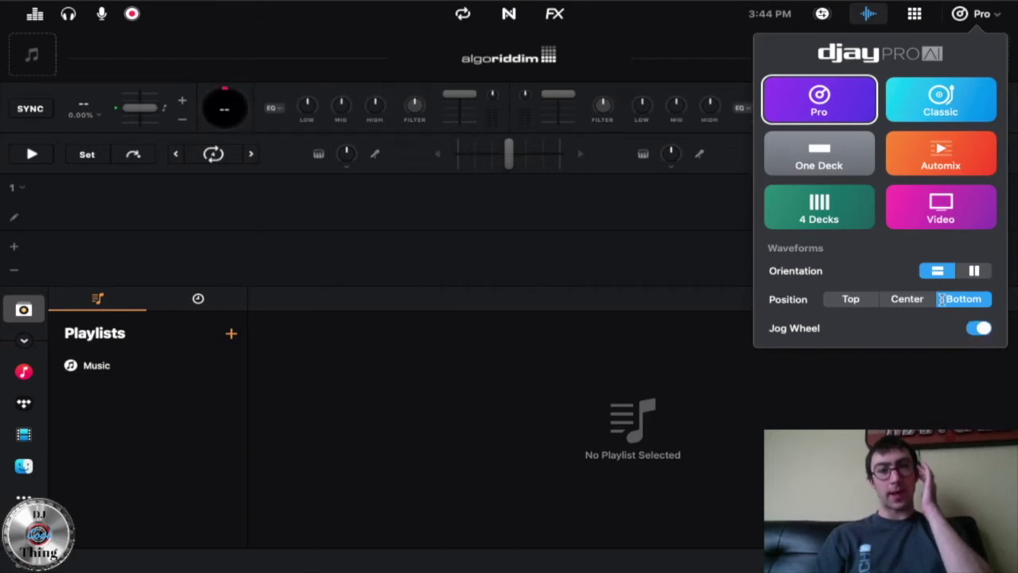
left_click(851, 299)
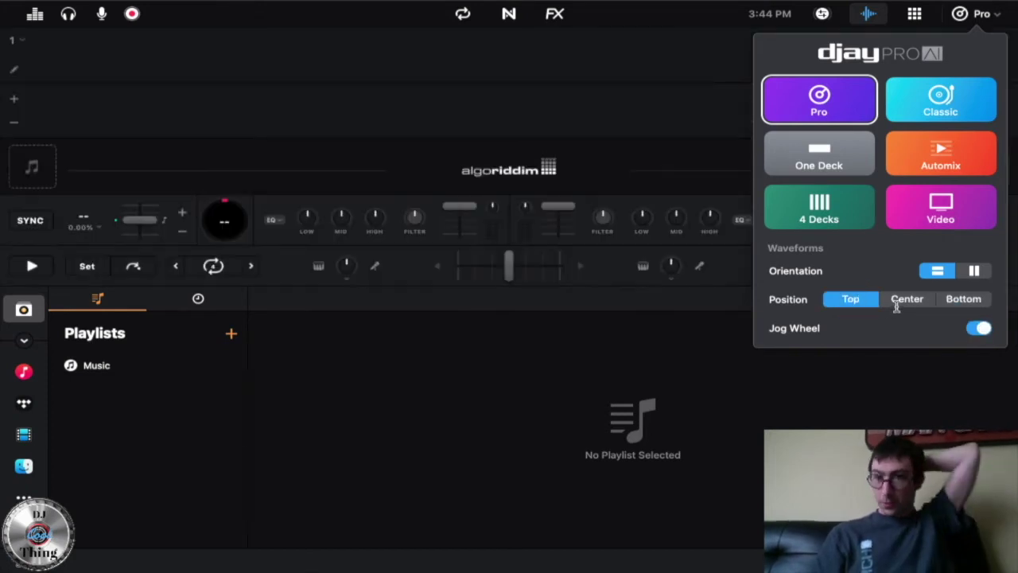
left_click(909, 305)
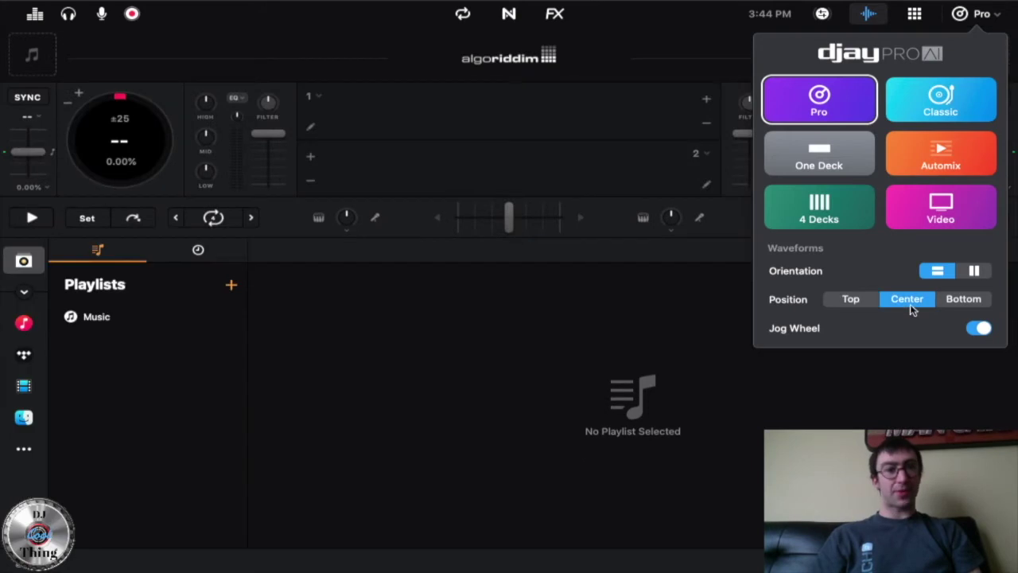
left_click(960, 300)
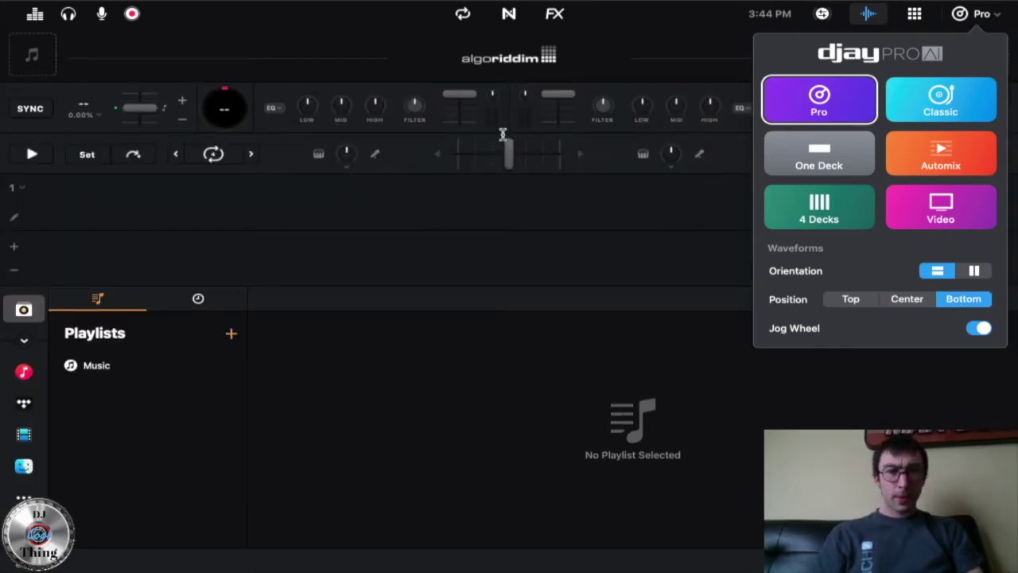
left_click(508, 229)
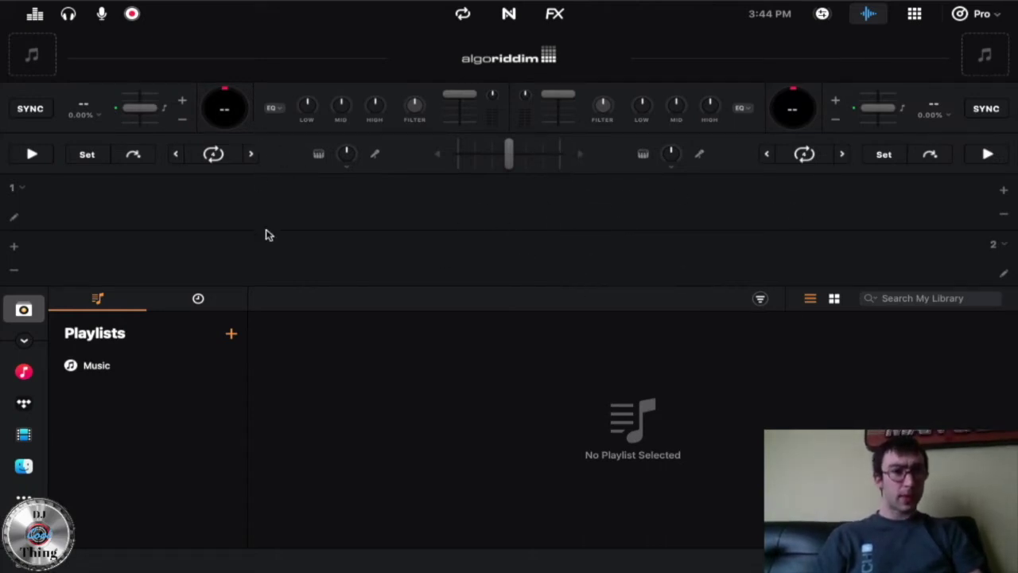
Toggle the jog wheel off and back on, and set Waveforms Position to Center
left_click(978, 29)
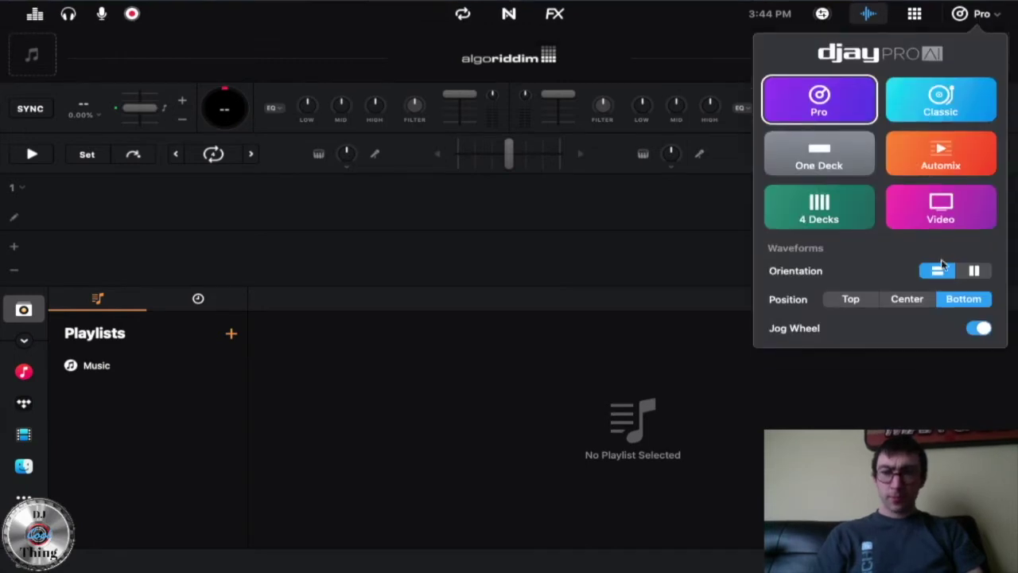
left_click(979, 328)
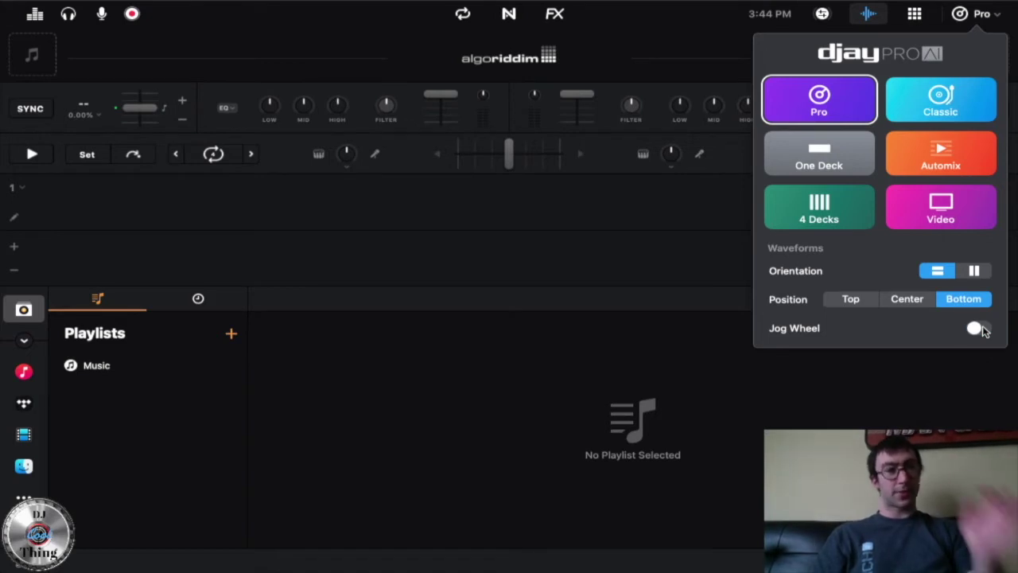
left_click(978, 329)
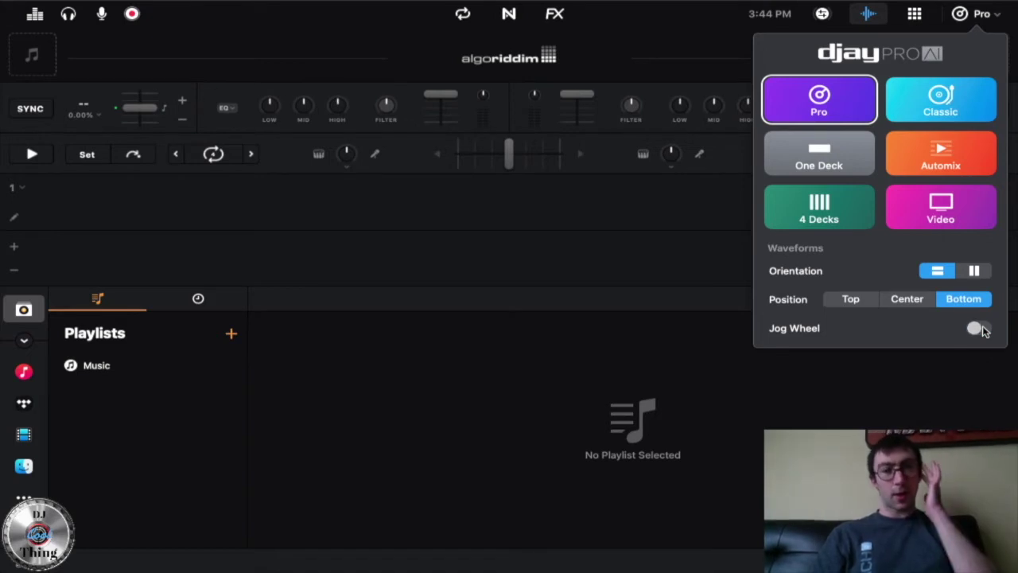
left_click(928, 304)
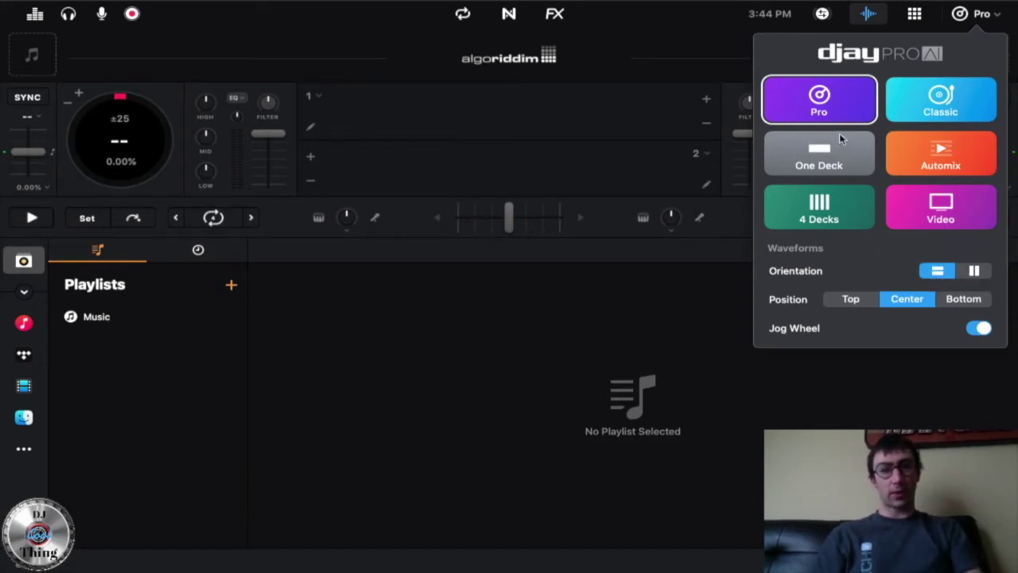
Switch through the Classic, One Deck and Automix layouts
left_click(925, 109)
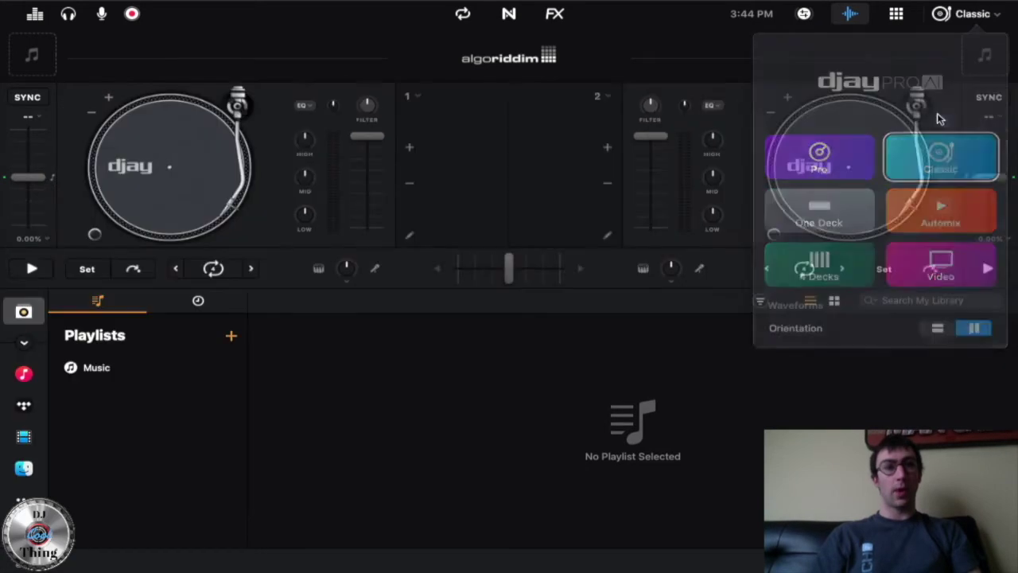
left_click(974, 14)
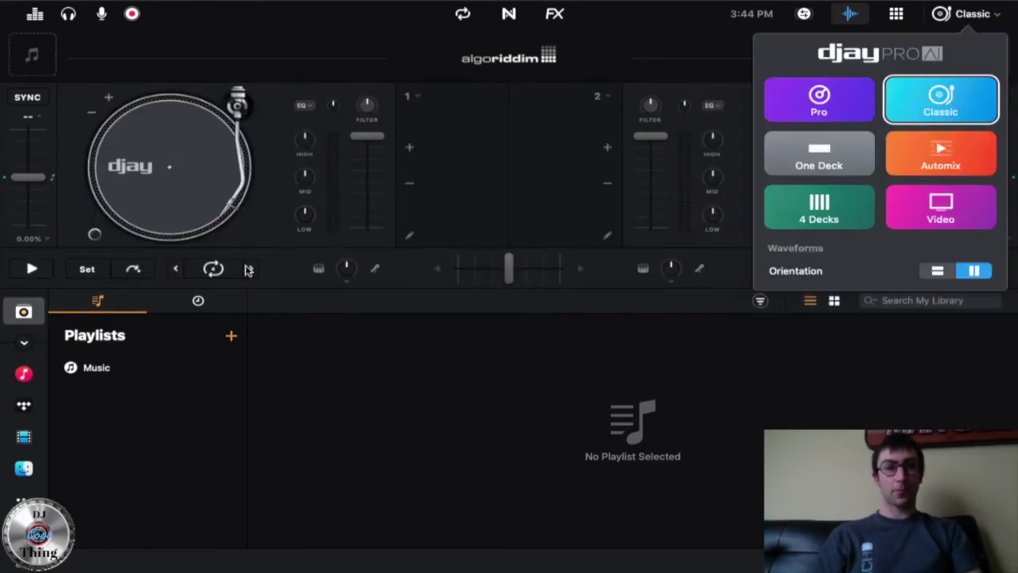
left_click(797, 167)
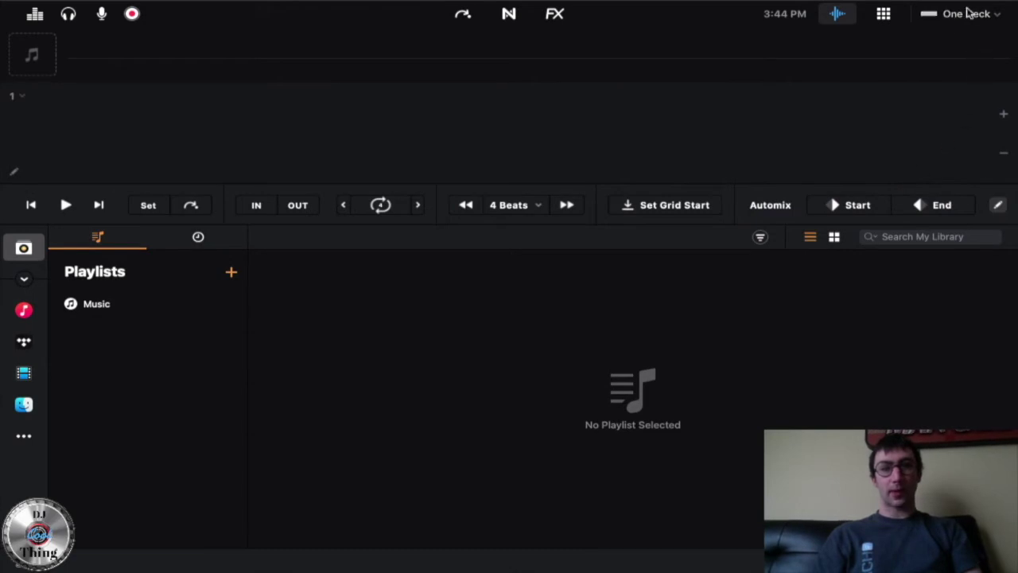
left_click(969, 13)
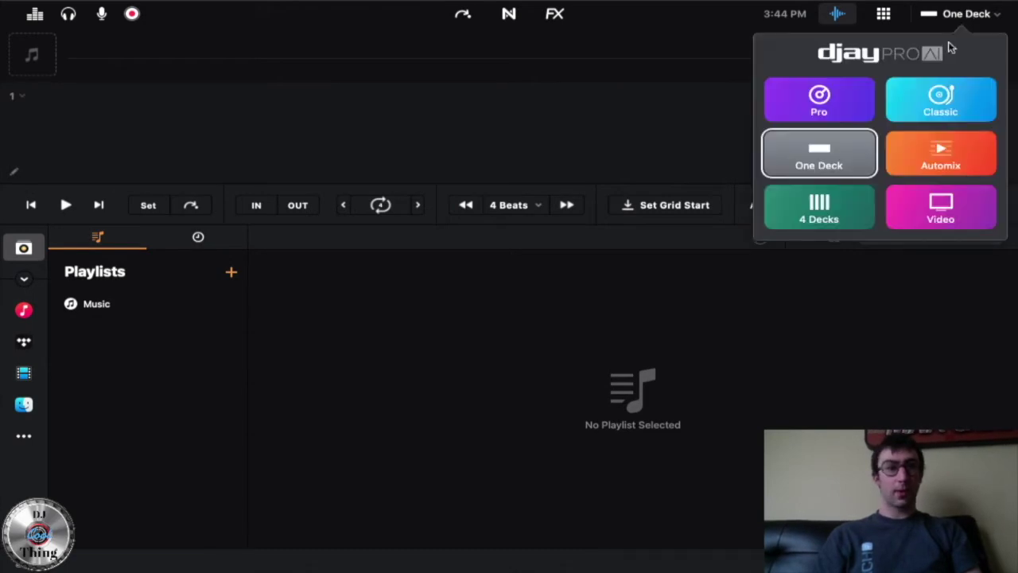
left_click(958, 163)
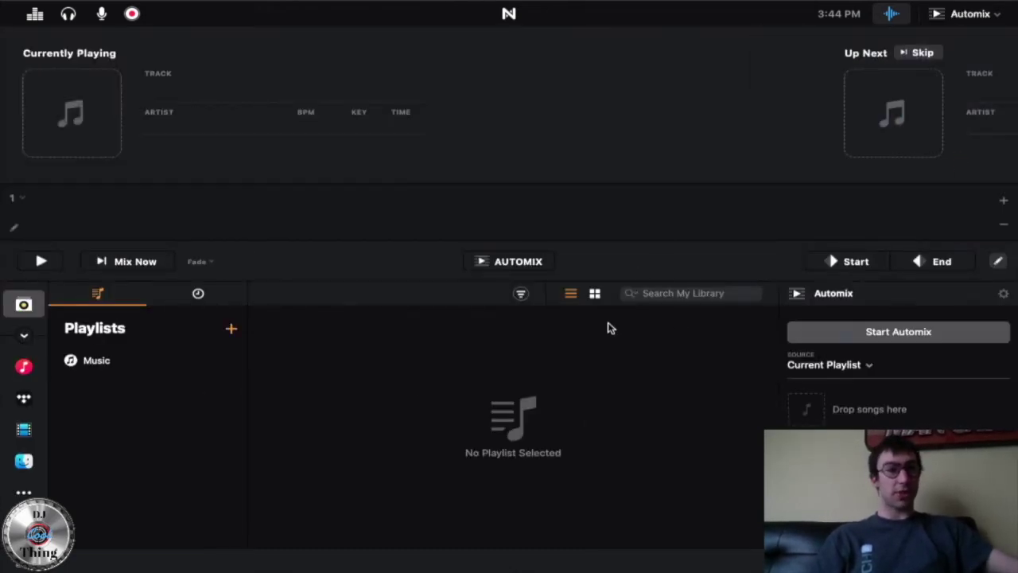
Try the 4 Decks and Video layouts, then return to the two-deck Pro layout
left_click(990, 13)
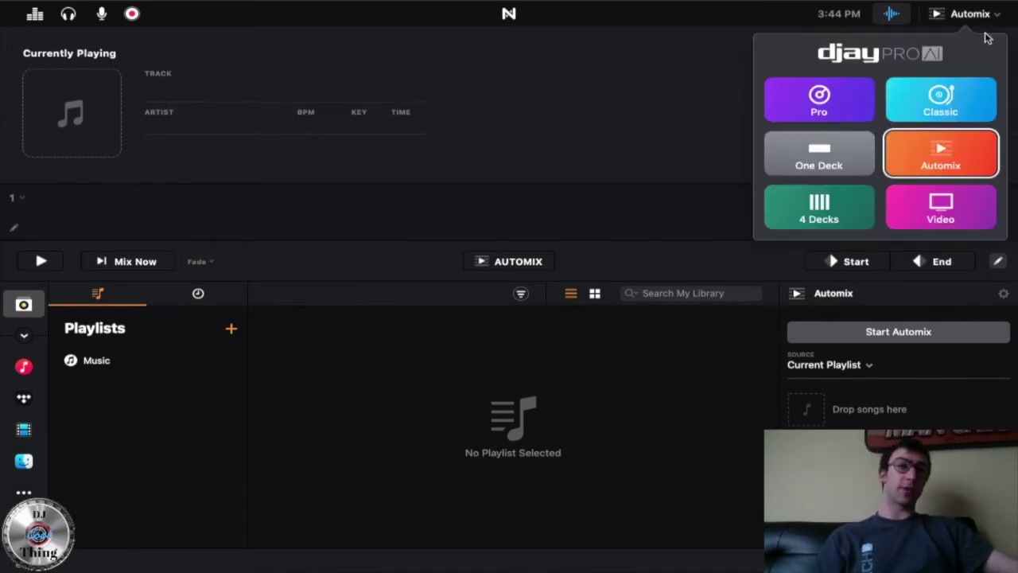
left_click(777, 219)
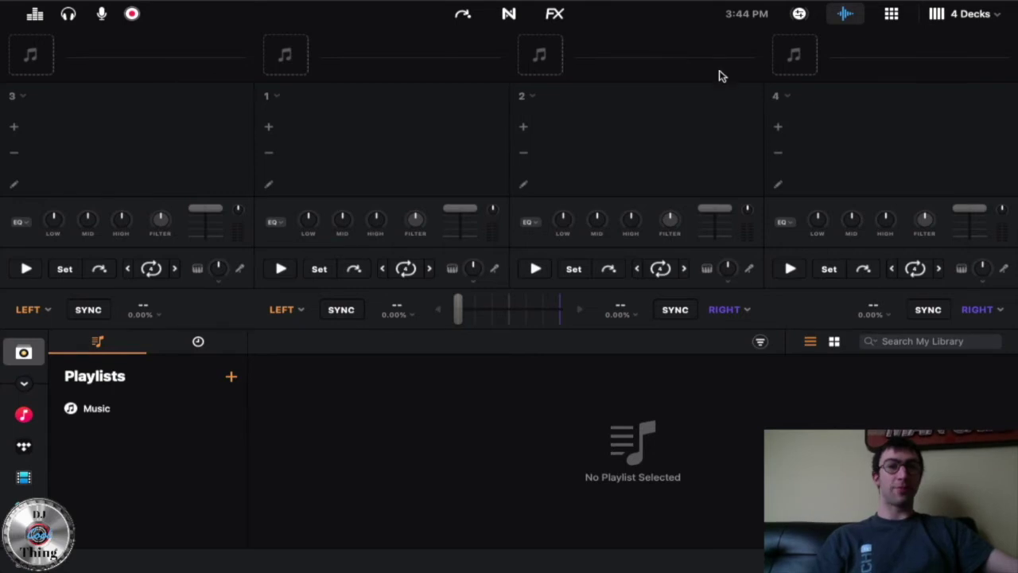
left_click(973, 12)
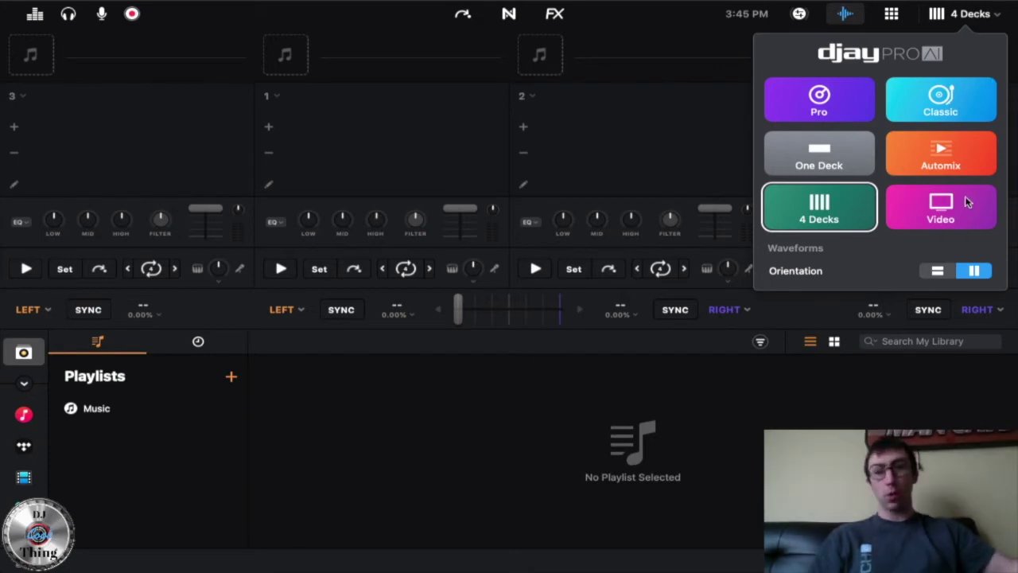
left_click(934, 225)
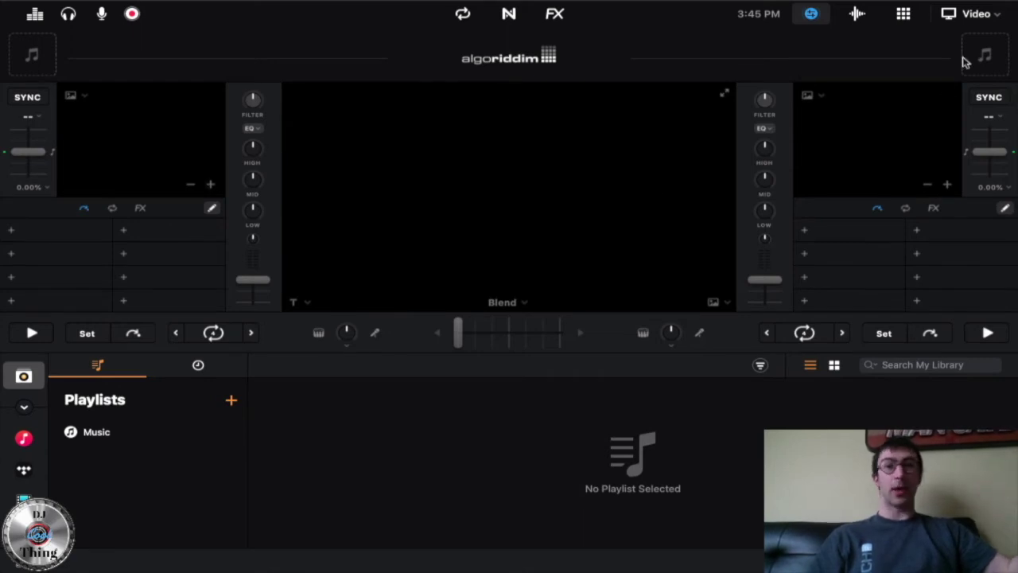
left_click(978, 14)
left_click(820, 110)
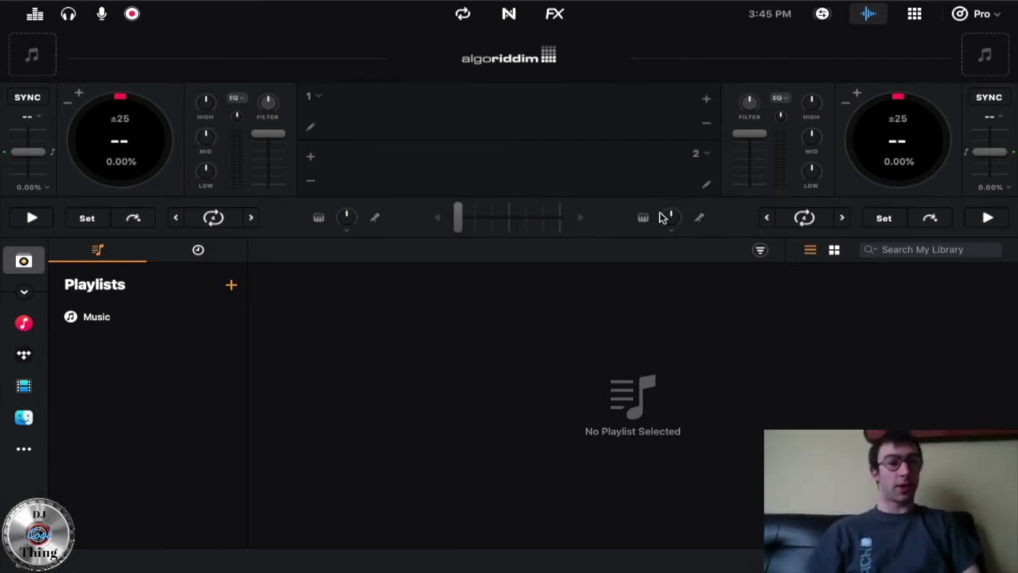
Open the TIDAL wedding playlist and load Good as You onto the left deck
left_click(24, 356)
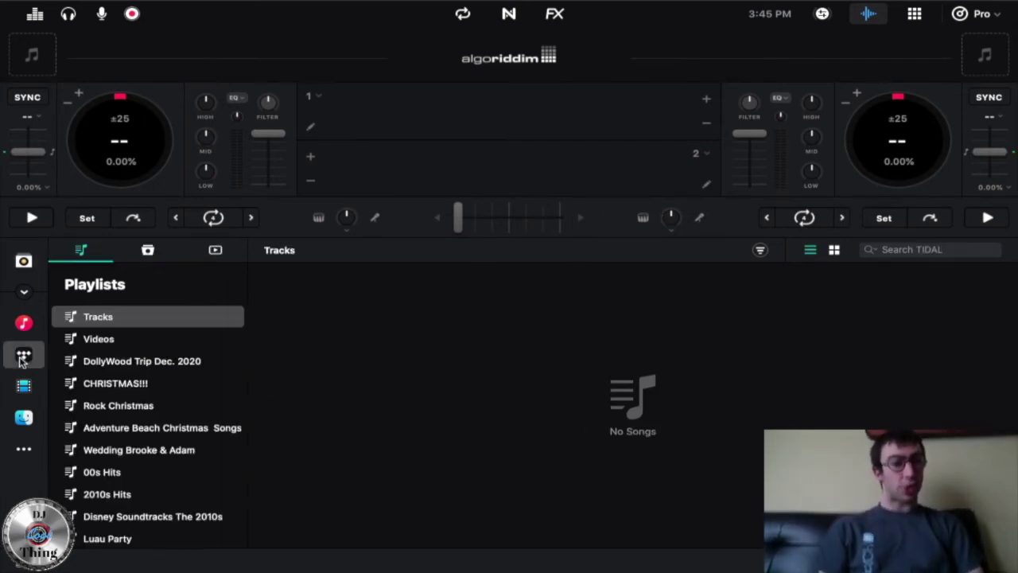
scroll(173, 503, "down", 10)
scroll(174, 503, "up", 8)
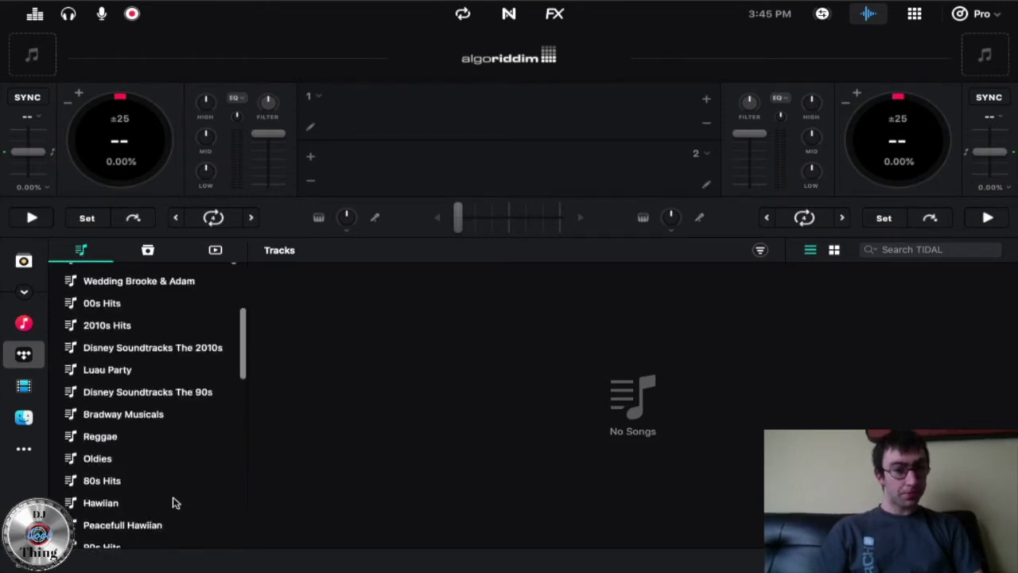
scroll(169, 414, "up", 3)
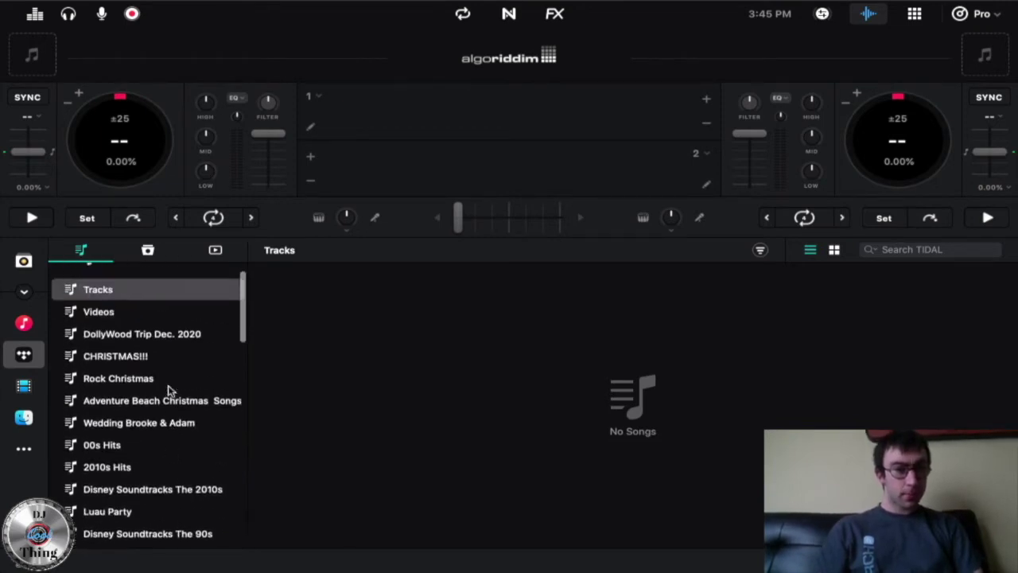
left_click(148, 430)
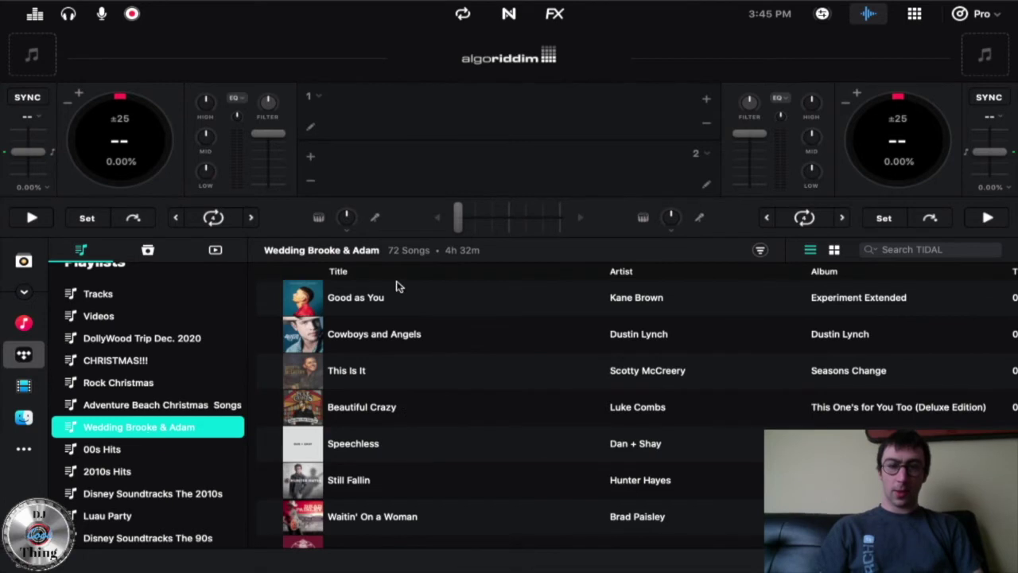
left_click(395, 288)
left_click_drag(393, 217, 410, 106)
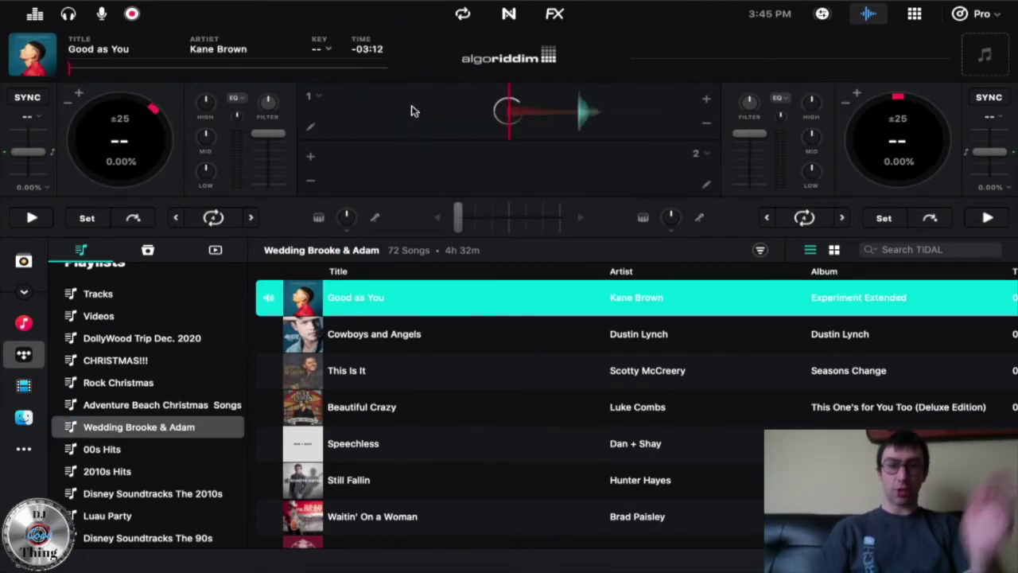
Scroll down the playlist and drag The Gambler onto the right deck
left_click(46, 222)
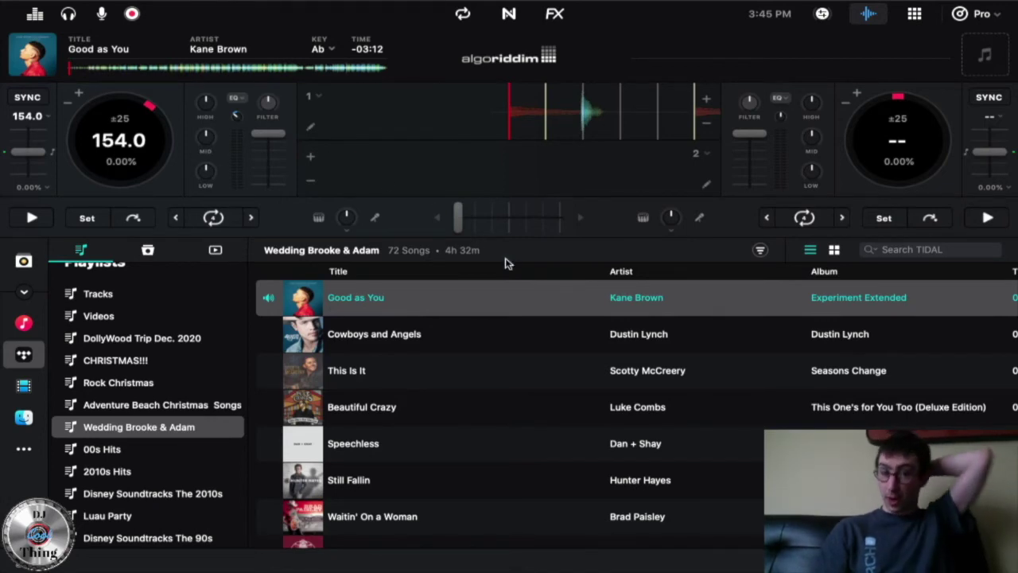
scroll(427, 509, "down", 5)
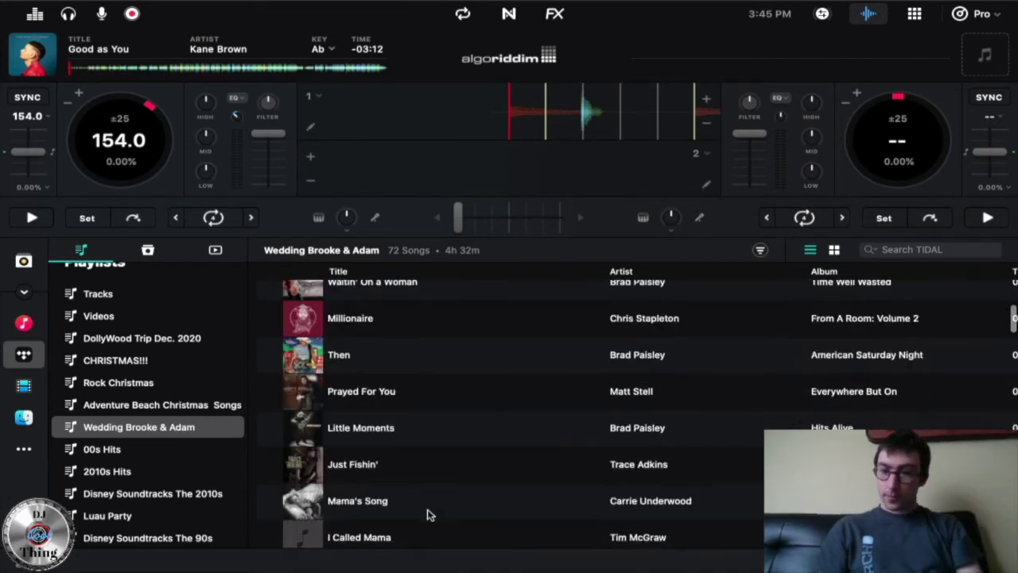
scroll(416, 485, "down", 6)
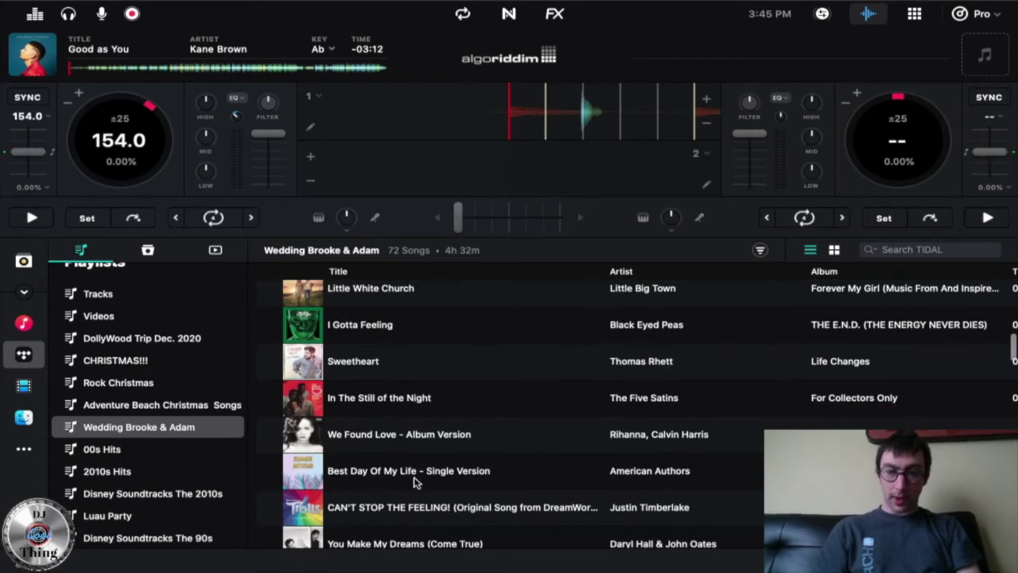
scroll(414, 481, "down", 5)
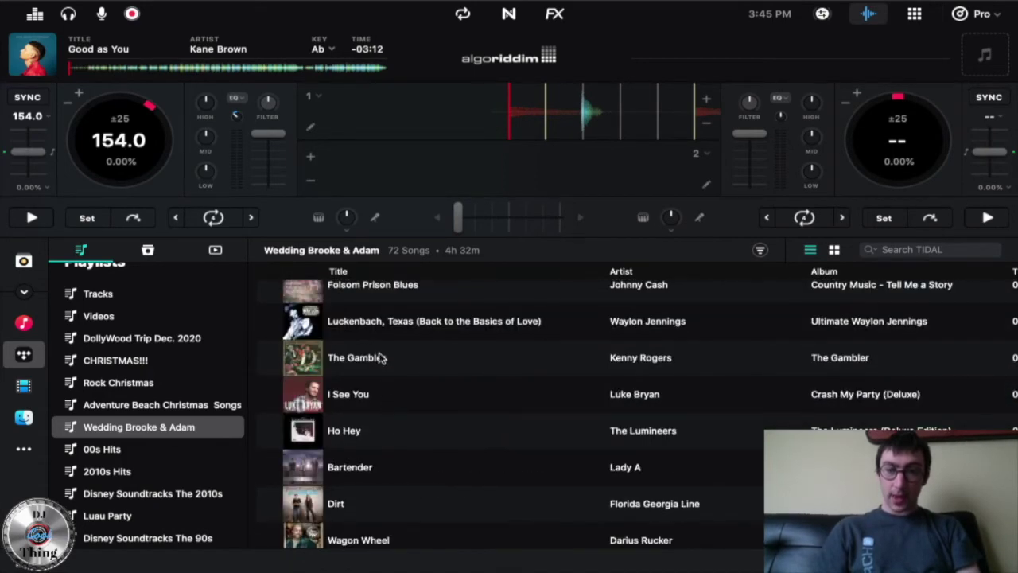
left_click_drag(381, 359, 618, 177)
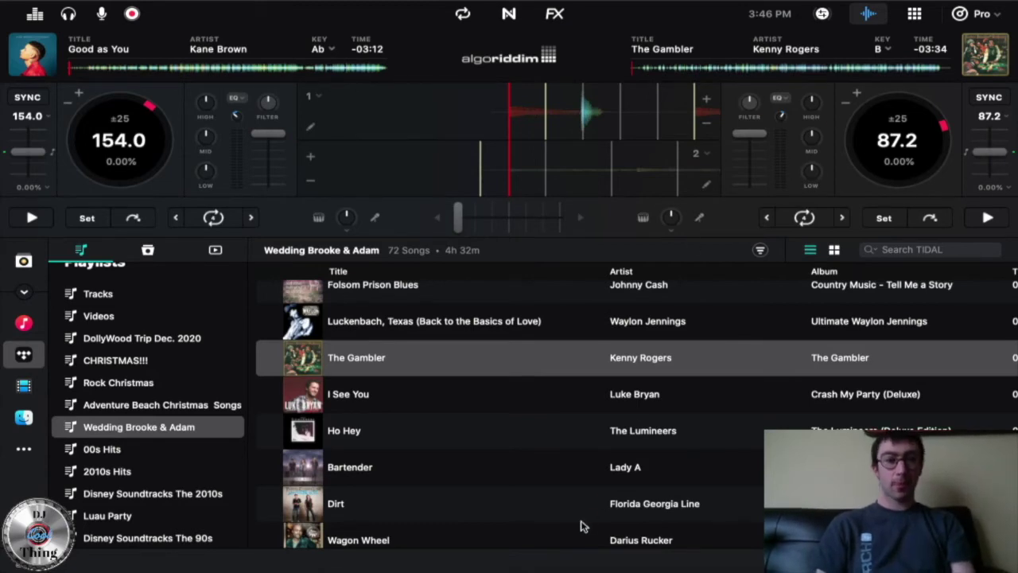
Scroll the wedding playlist's track list down and back toward the top
scroll(401, 480, "down", 5)
scroll(402, 480, "down", 20)
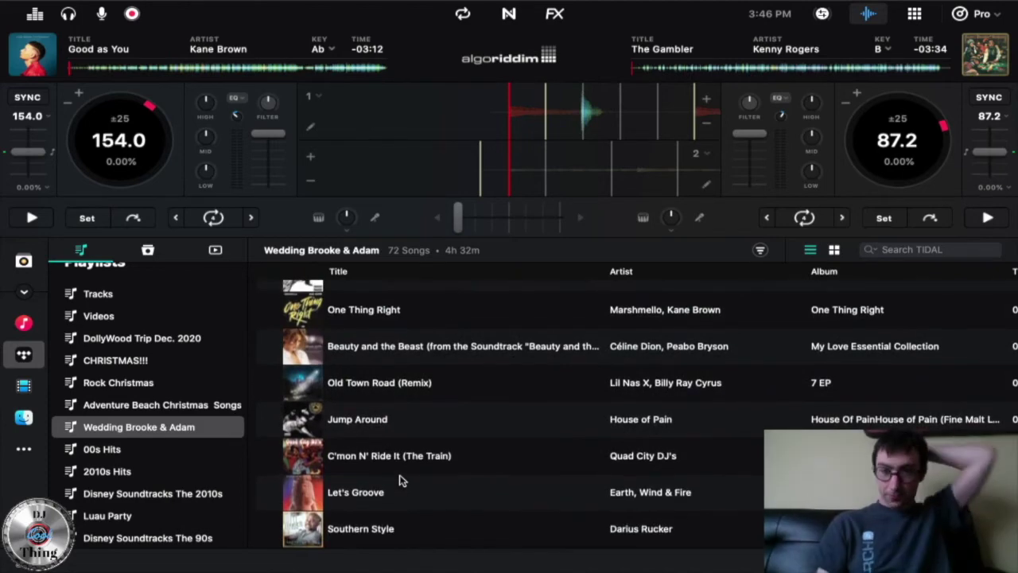
scroll(401, 480, "up", 20)
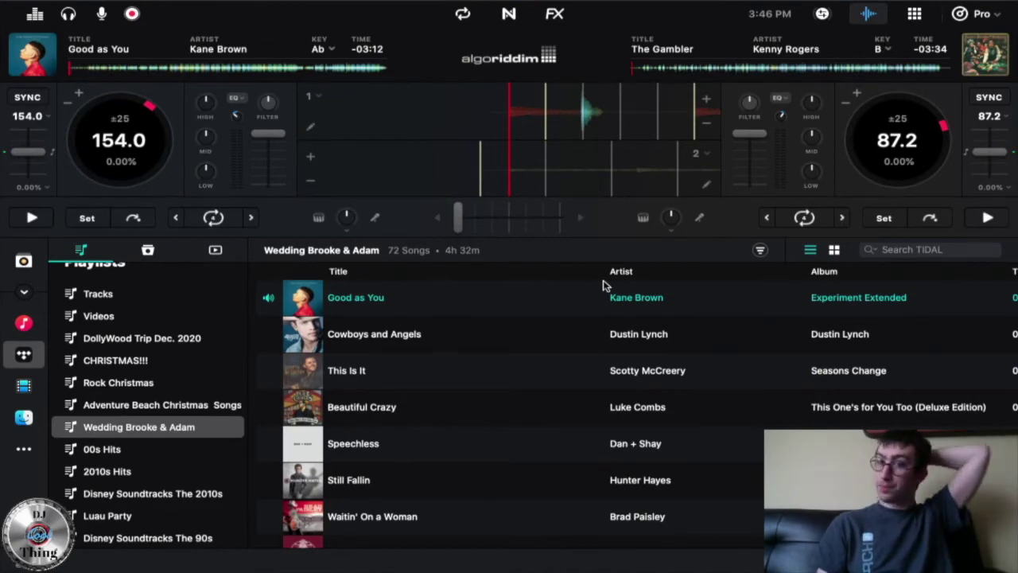
Browse the My Files, Videos and TIDAL library sources in the sidebar
scroll(181, 487, "down", 10)
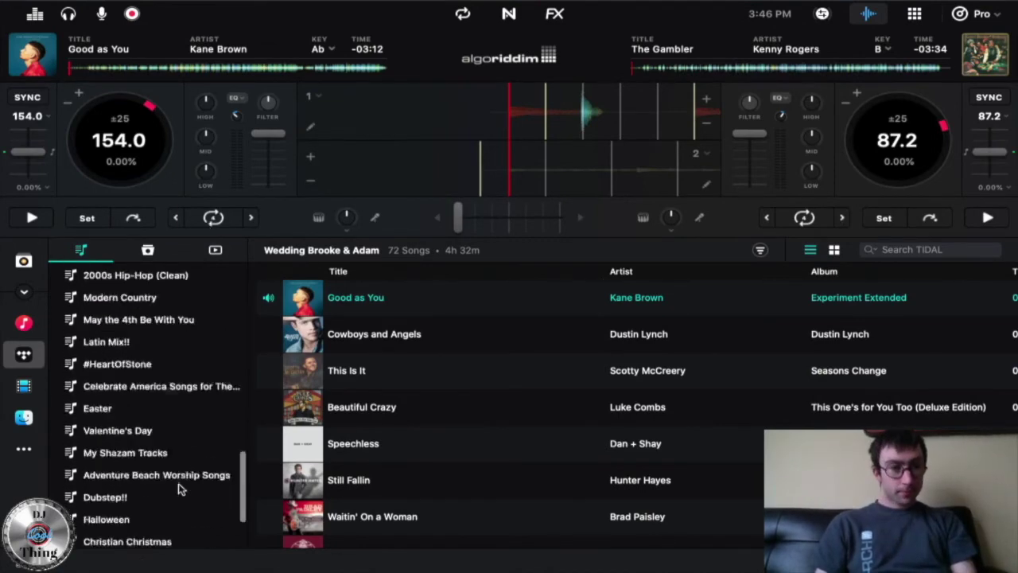
scroll(179, 489, "up", 15)
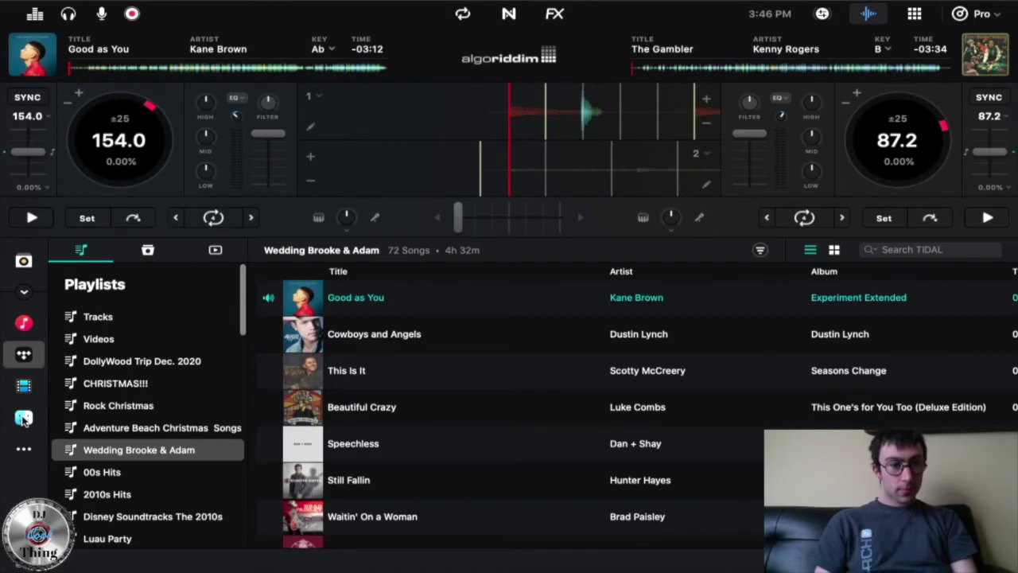
left_click(24, 413)
left_click(24, 386)
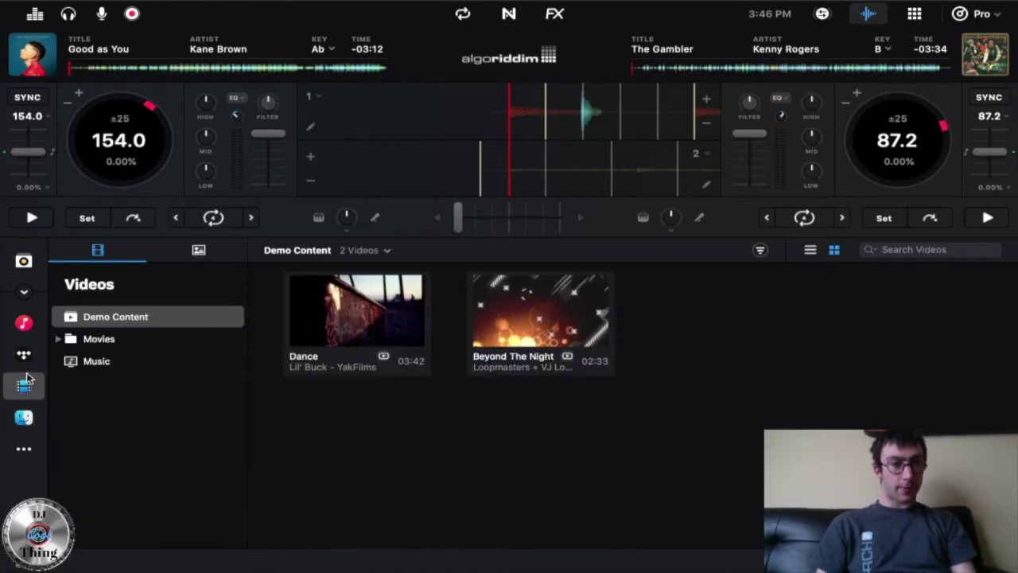
left_click(24, 416)
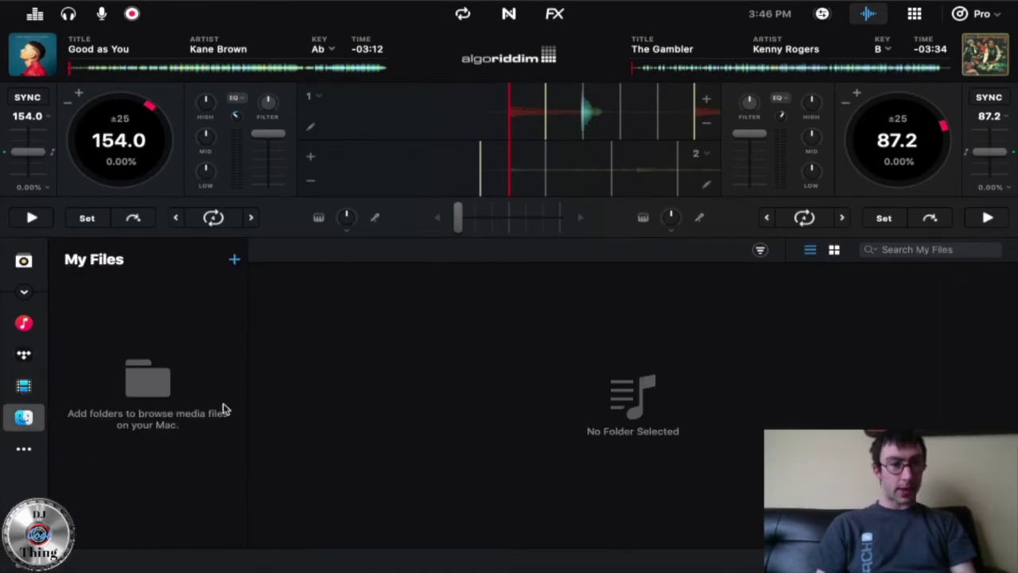
left_click(23, 386)
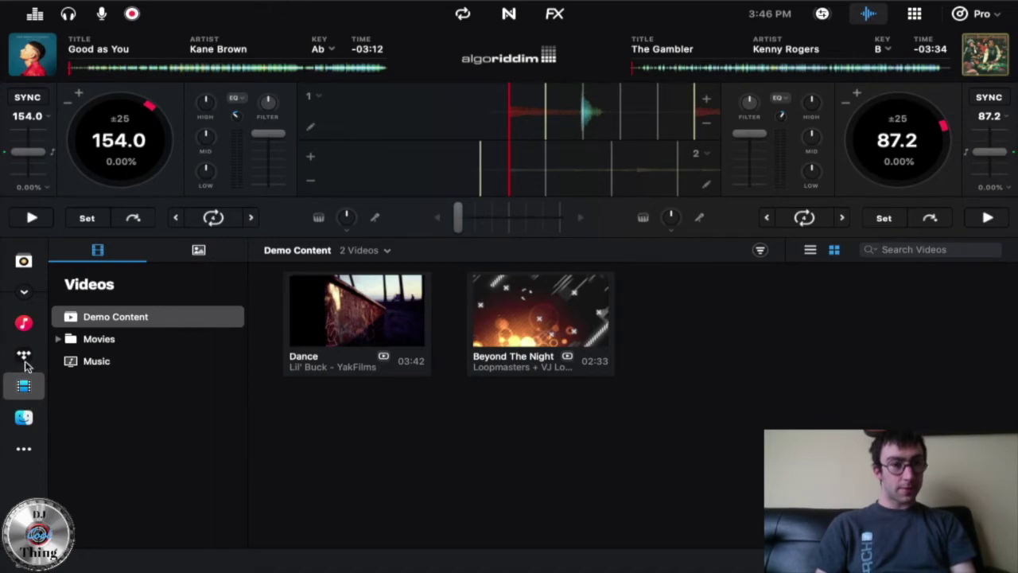
left_click(24, 355)
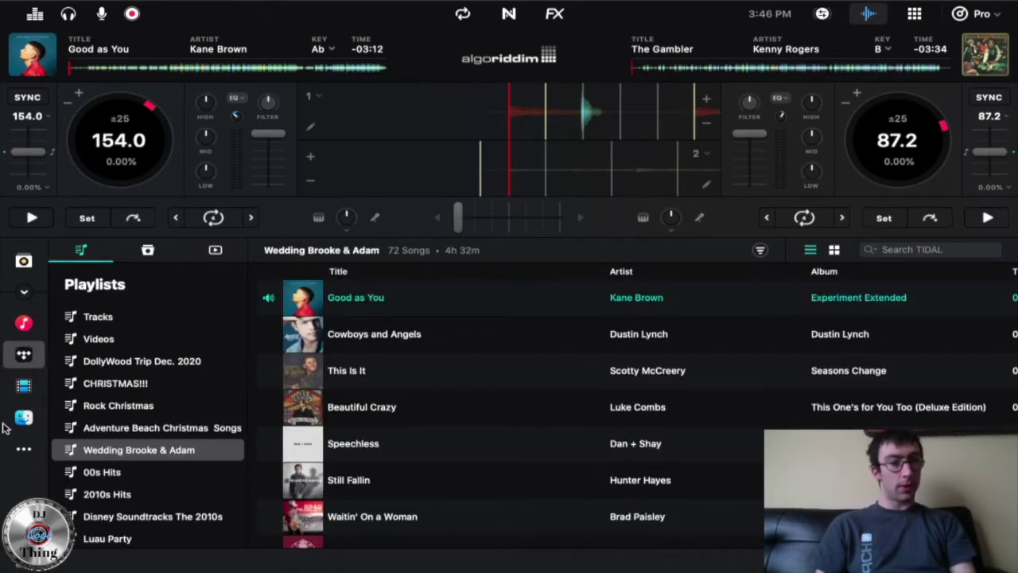
Open the Music library, view it by Artists, Albums and Genres, then return to the djay library
left_click(24, 449)
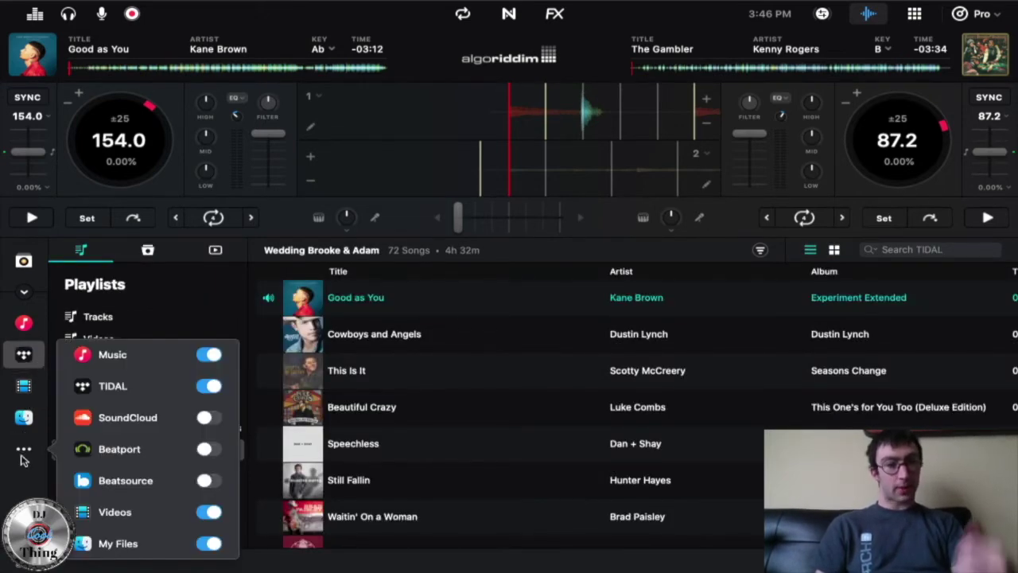
left_click(3, 497)
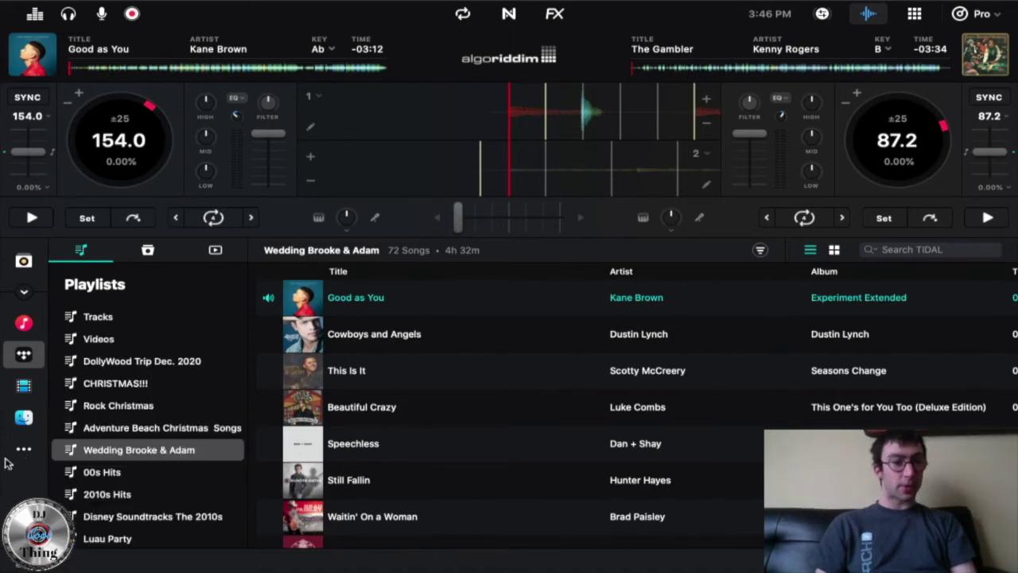
left_click(26, 319)
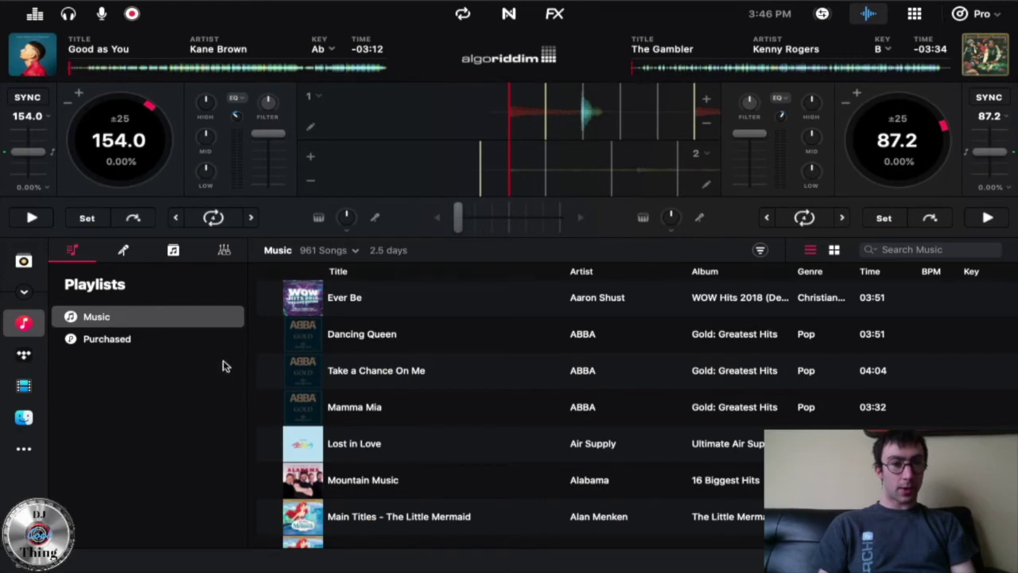
left_click(125, 251)
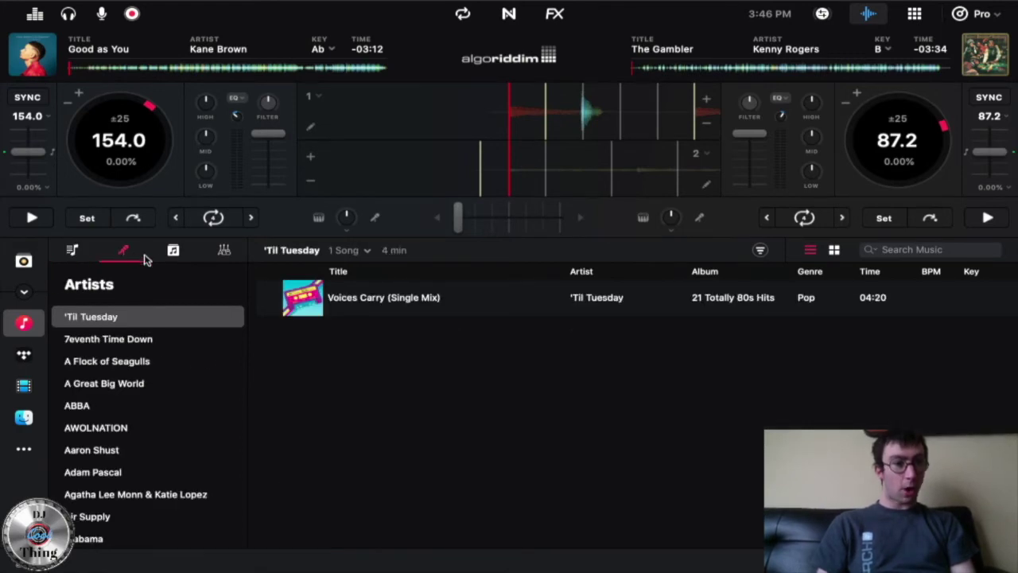
left_click(173, 252)
left_click(222, 253)
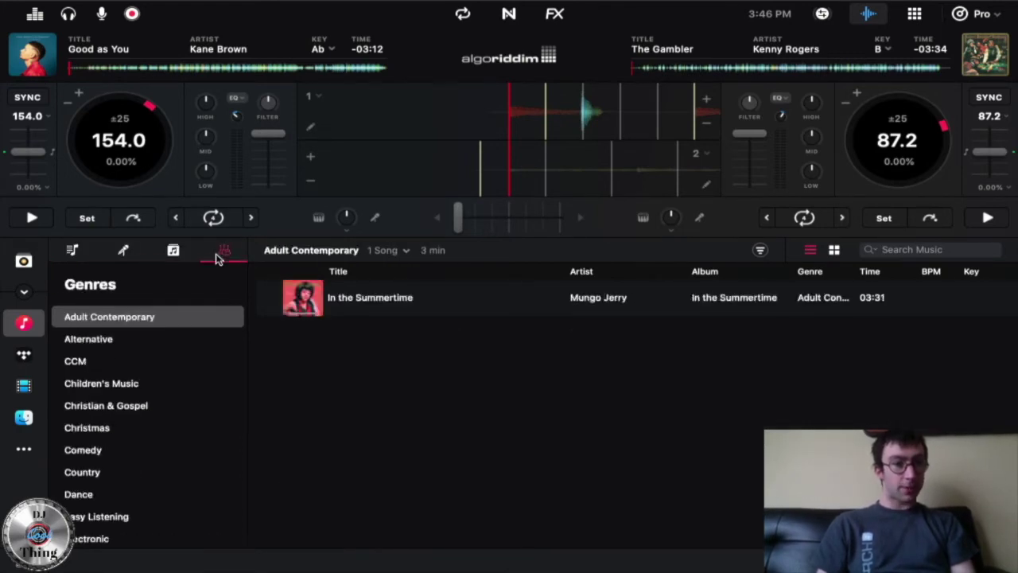
left_click(77, 252)
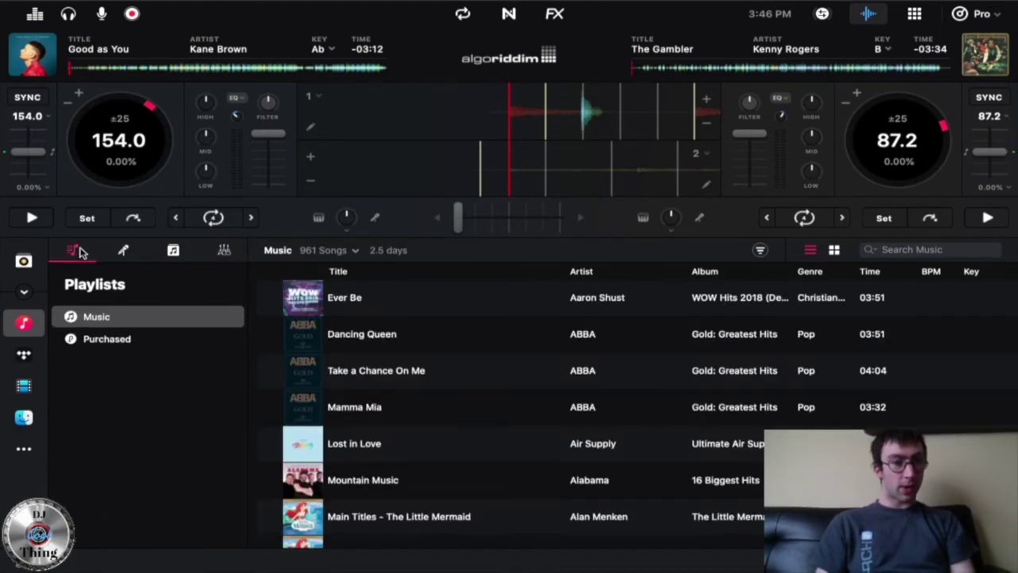
left_click(24, 261)
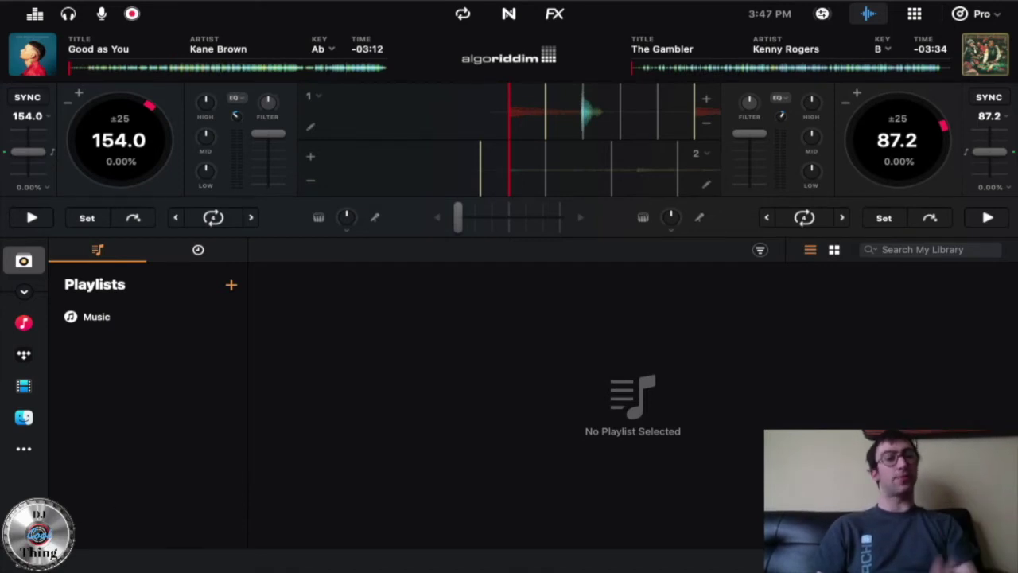
Check My Files, return to My Library, and scrub The Gambler to a new position
left_click(32, 420)
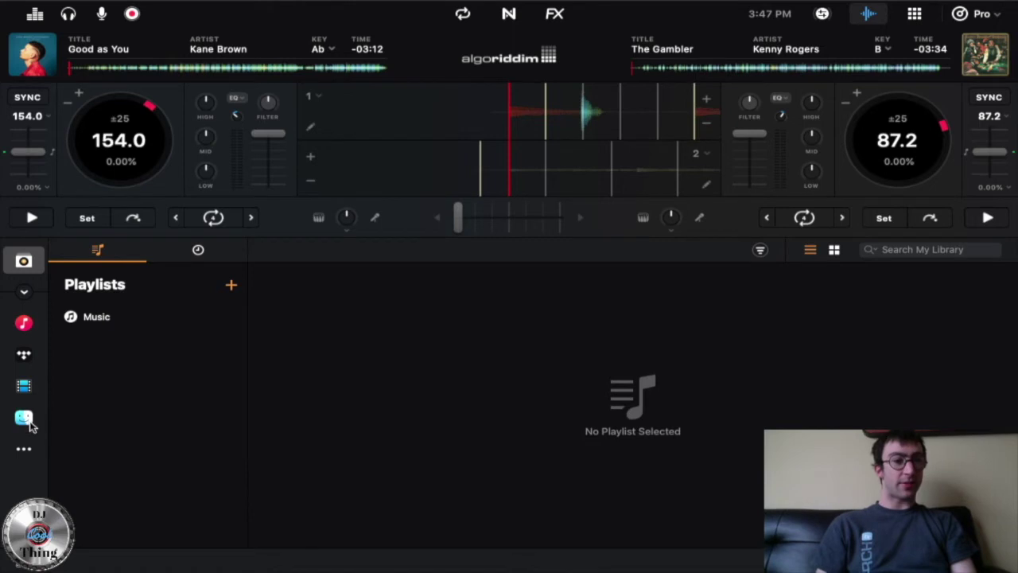
left_click(25, 258)
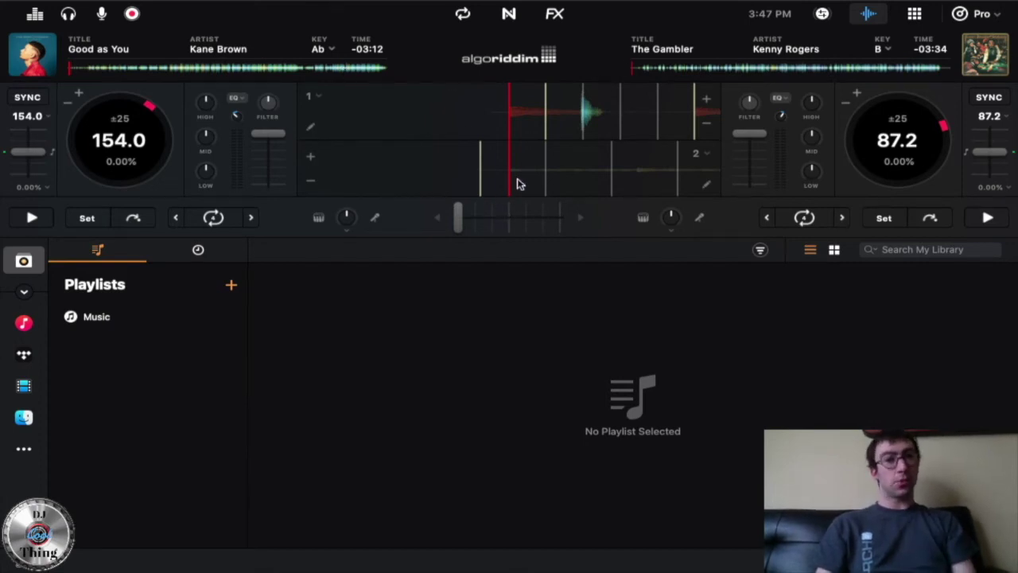
left_click_drag(516, 182, 587, 189)
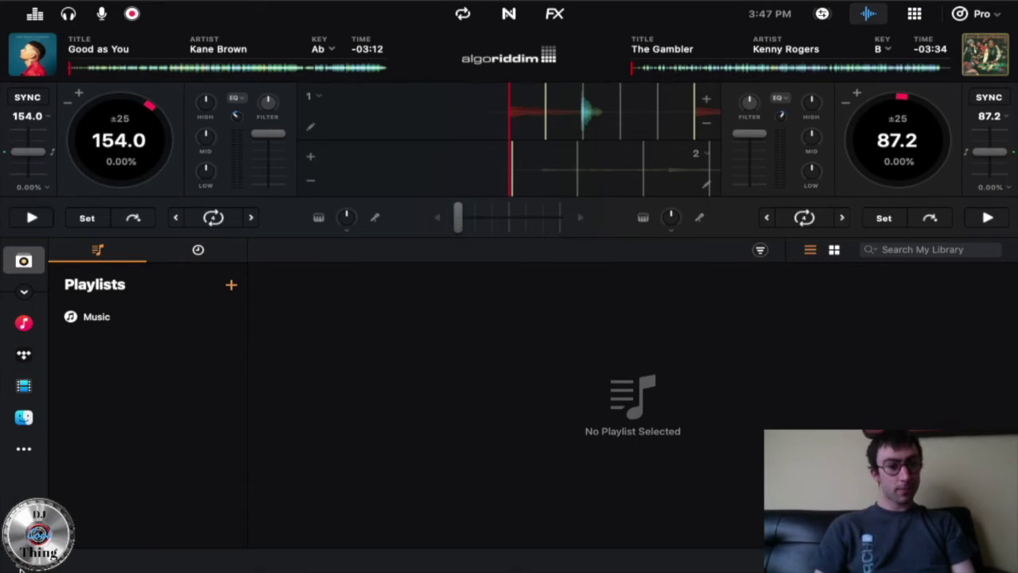
Collapse the decks with Cmd+L to enlarge the library, then bring them back
key("super+l")
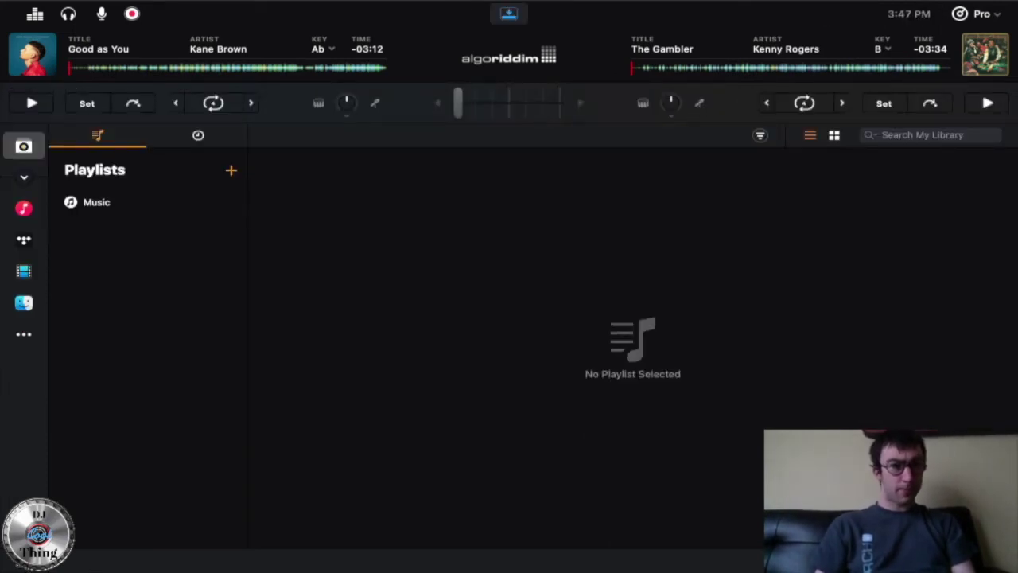
left_click(509, 19)
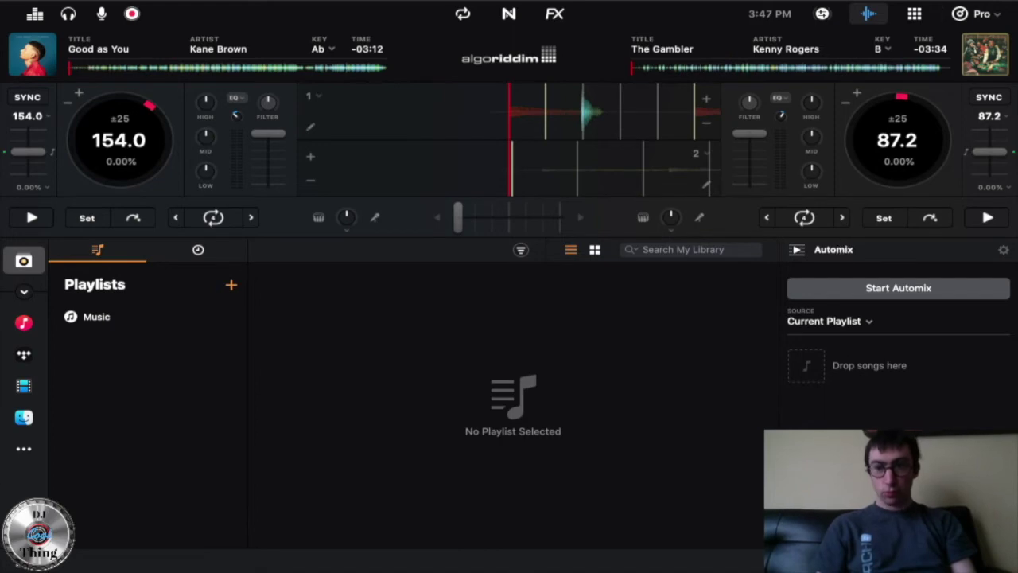
Switch to the OBS desktop to check the recording, then return to full-screen djay Pro AI
left_click(728, 549)
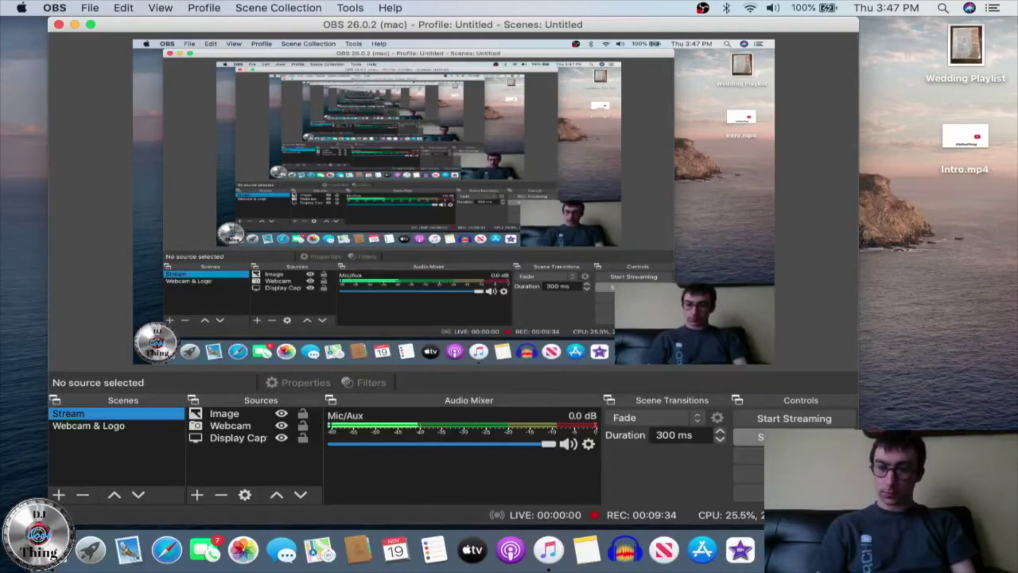
key("ctrl+Right")
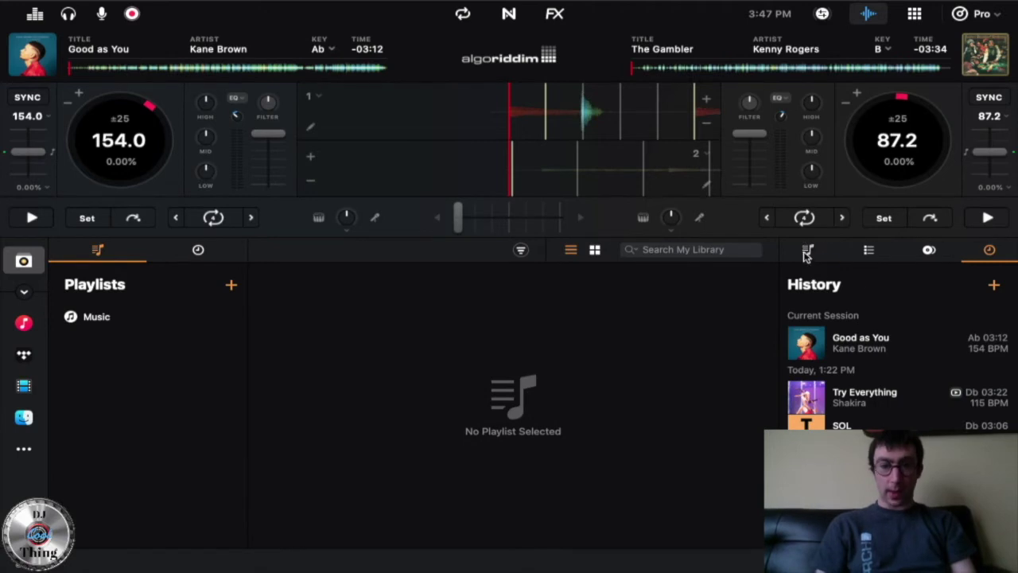
View the side panel's Music, Queue and Match tabs, scrolling through the Match suggestions
left_click(806, 251)
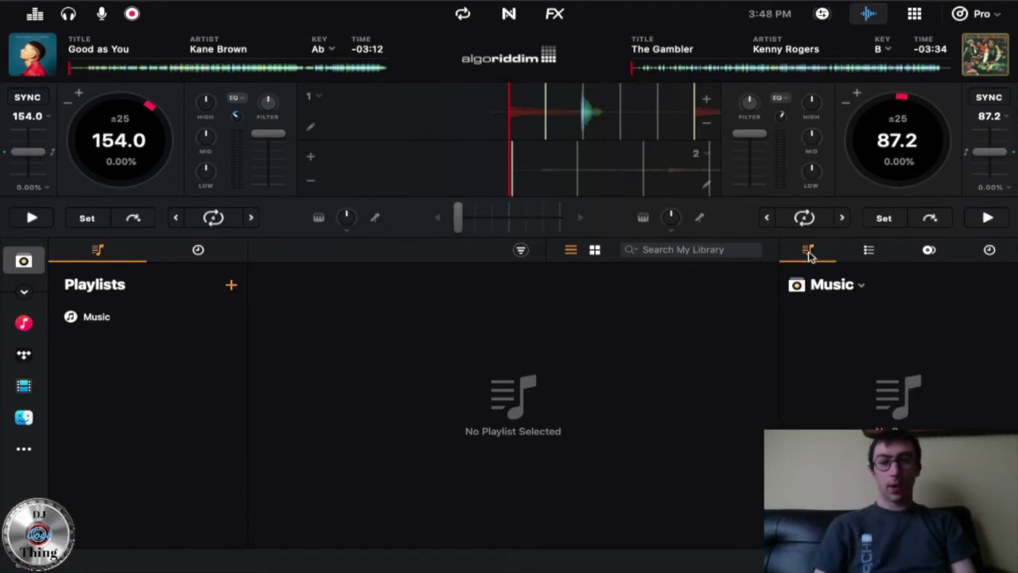
left_click(867, 256)
left_click(925, 258)
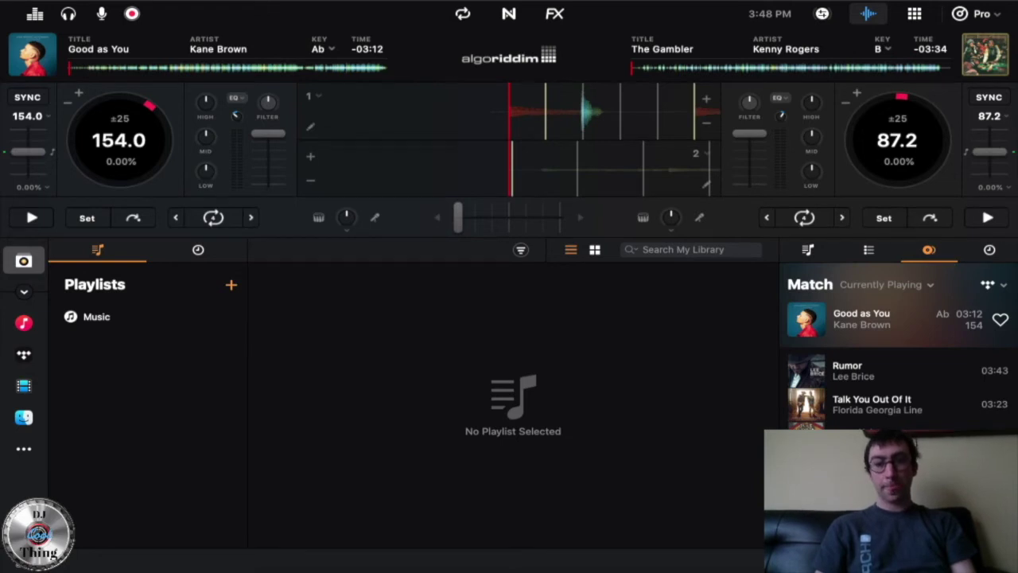
scroll(899, 350, "down", 5)
scroll(899, 350, "up", 6)
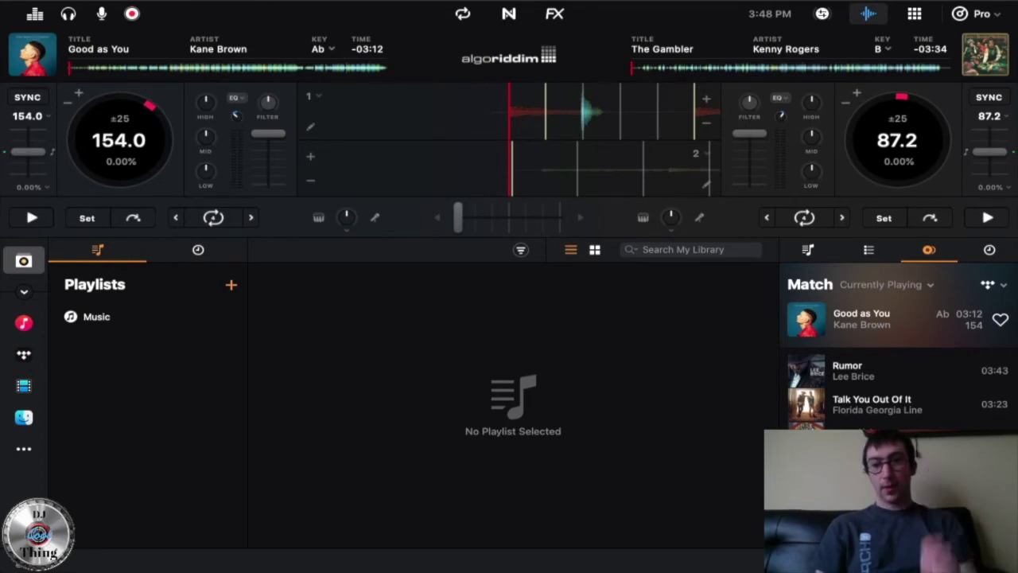
scroll(899, 350, "down", 5)
scroll(899, 350, "up", 6)
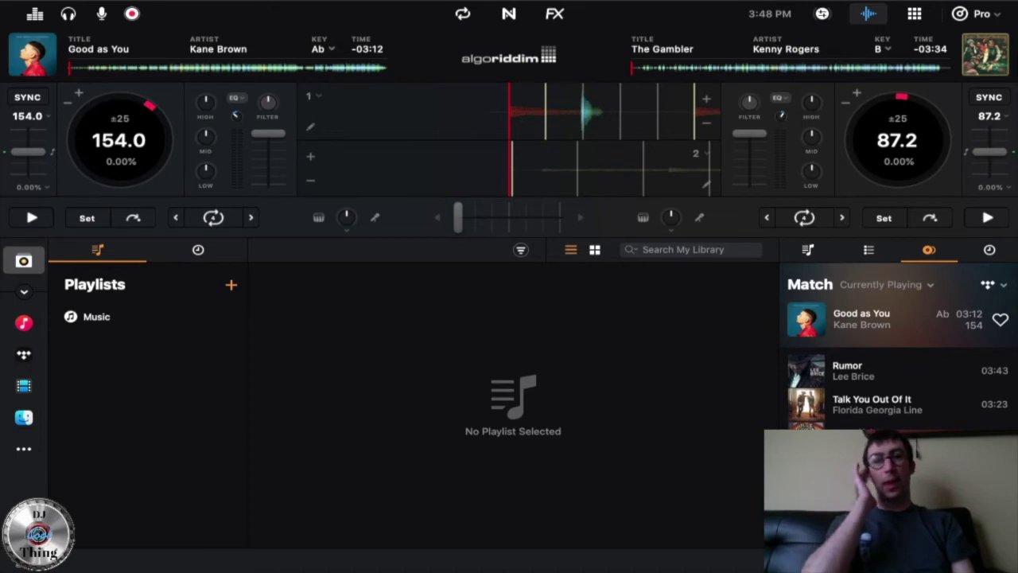
scroll(899, 350, "down", 5)
scroll(899, 350, "up", 6)
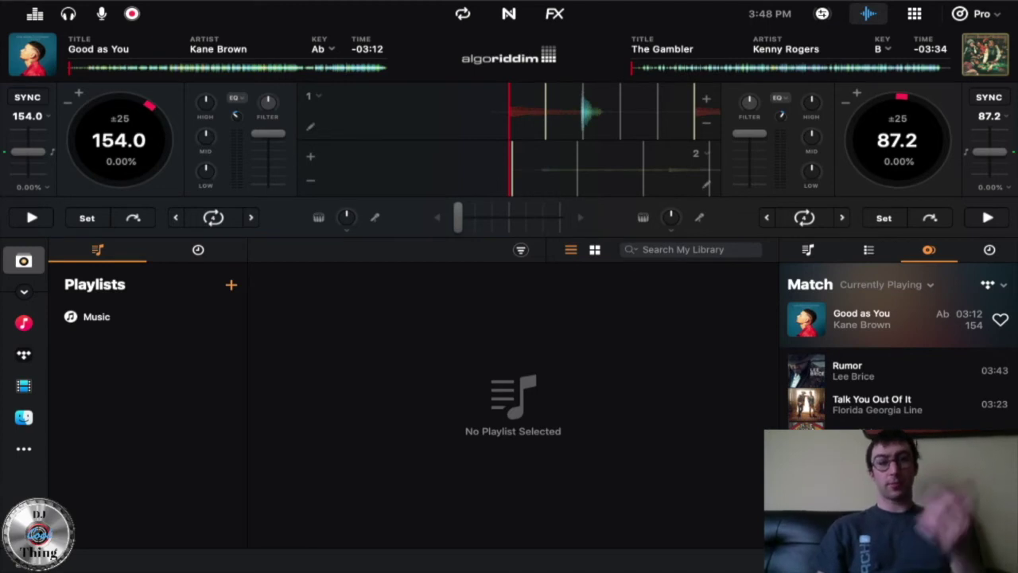
scroll(899, 346, "down", 4)
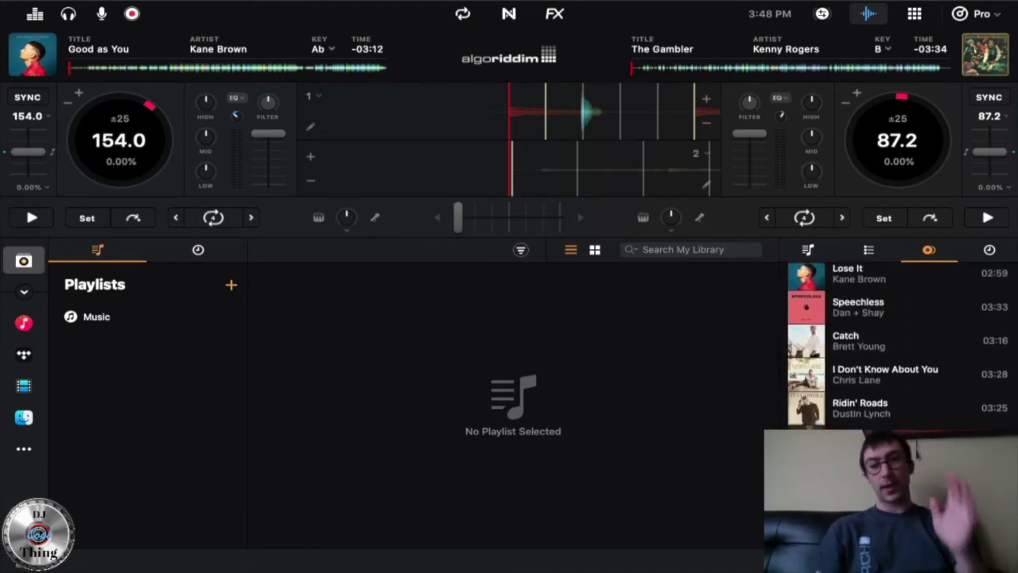
scroll(899, 346, "up", 4)
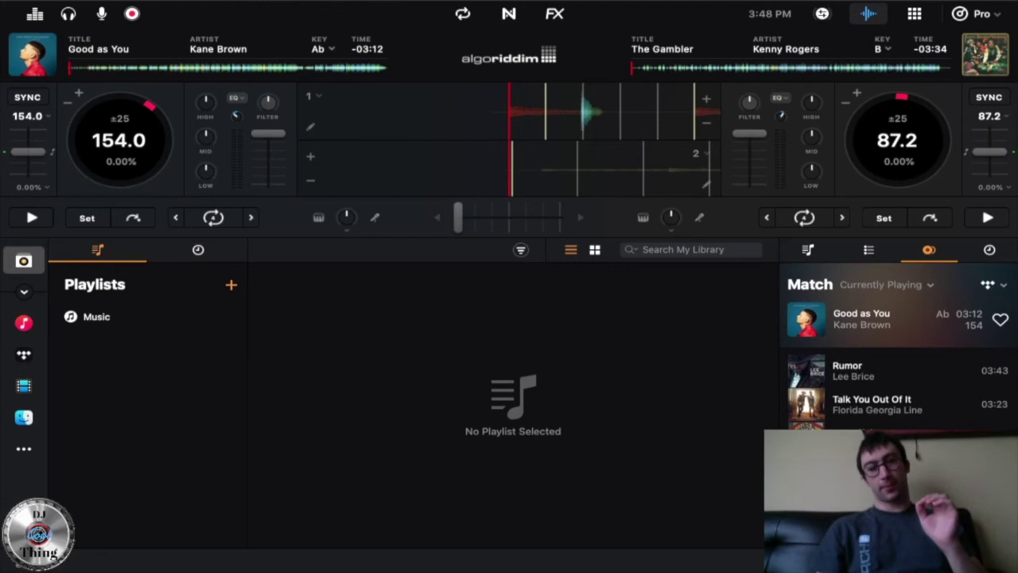
Check the Match 'Currently Playing' options, review the History list, then close the side panel
left_click(898, 282)
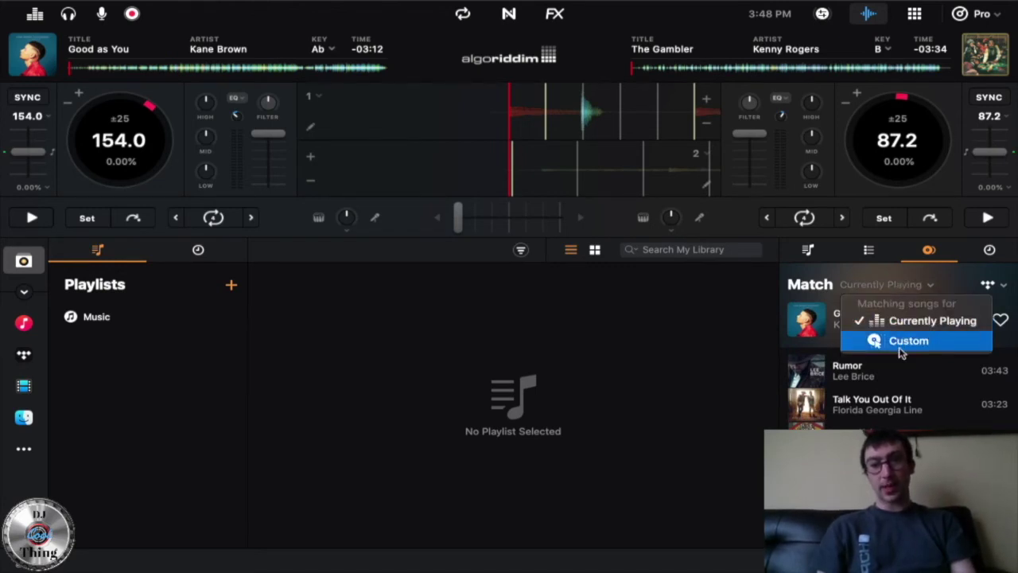
left_click(600, 394)
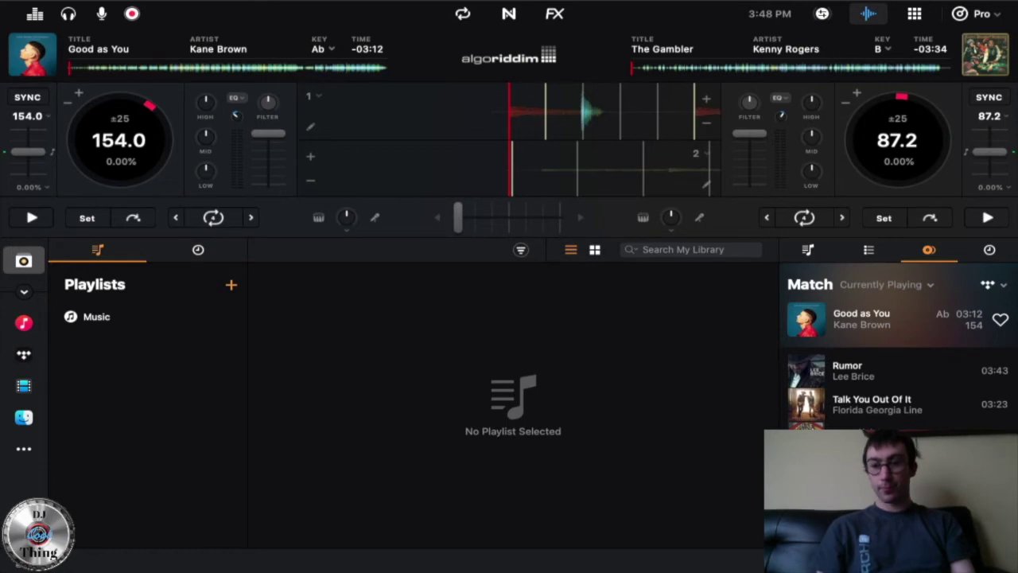
left_click(990, 250)
scroll(899, 358, "down", 2)
scroll(899, 358, "up", 2)
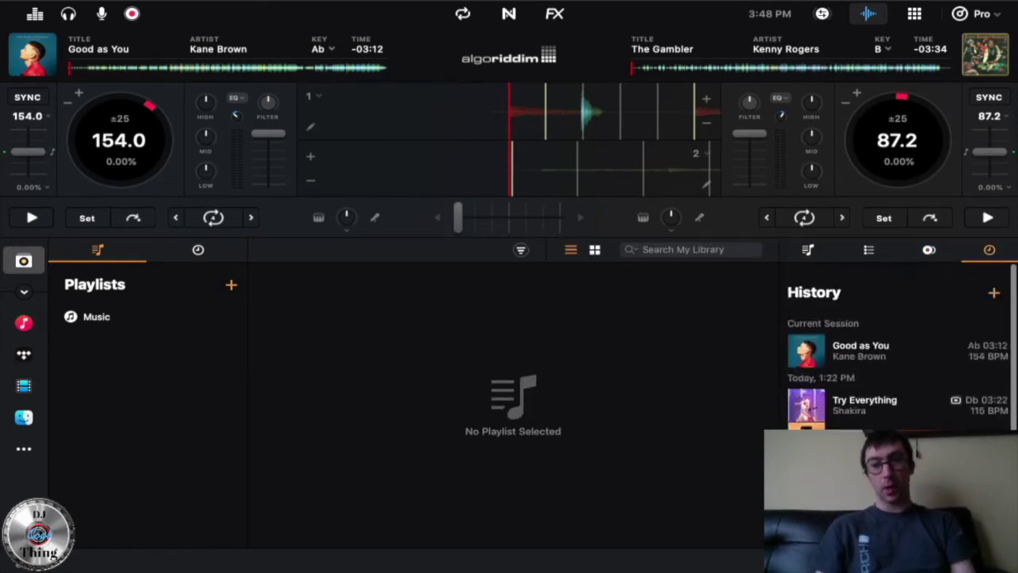
scroll(899, 358, "down", 3)
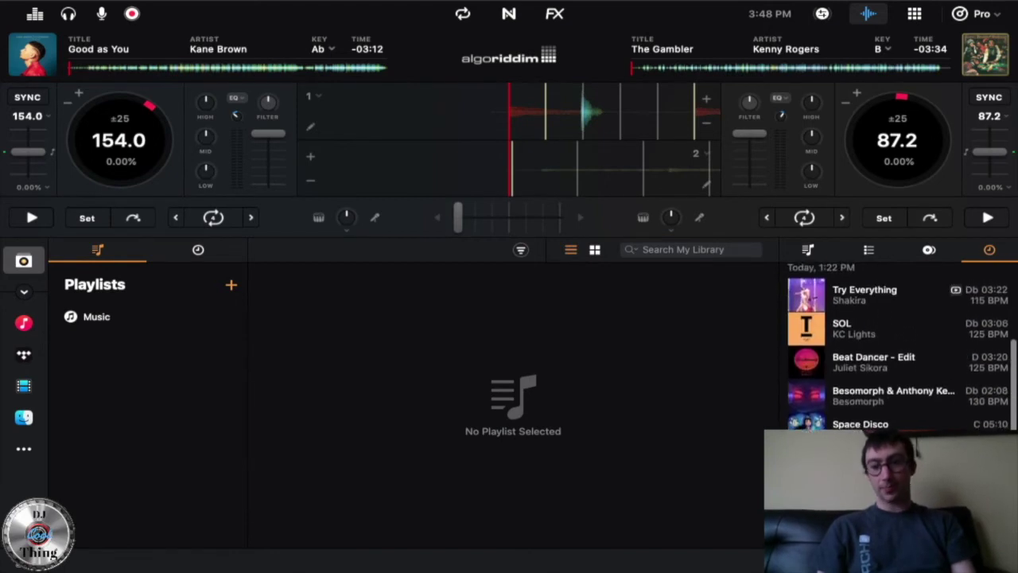
left_click(990, 249)
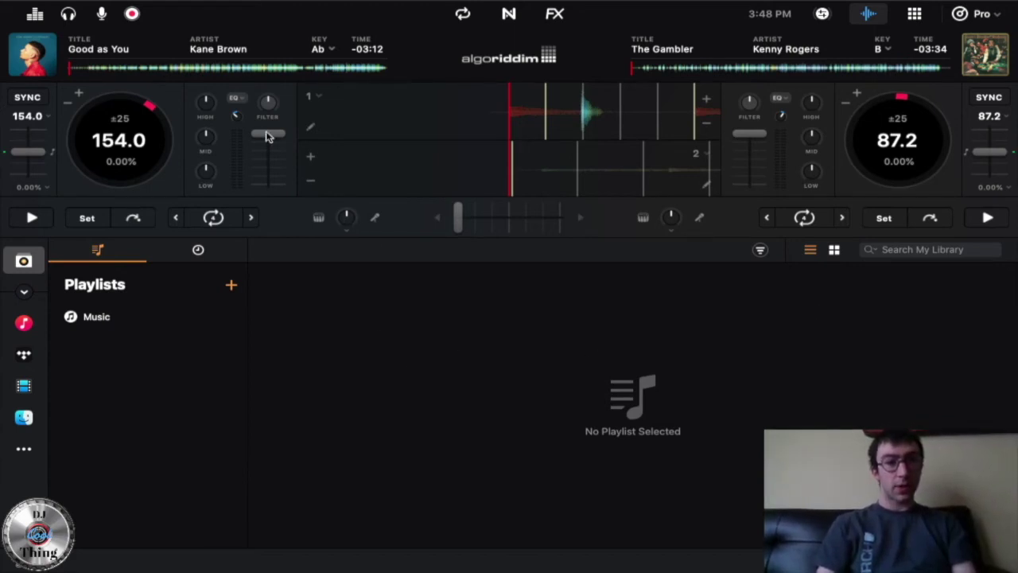
mouse_move(267, 135)
left_mouse_down()
mouse_move(268, 199)
mouse_move(268, 133)
left_mouse_up()
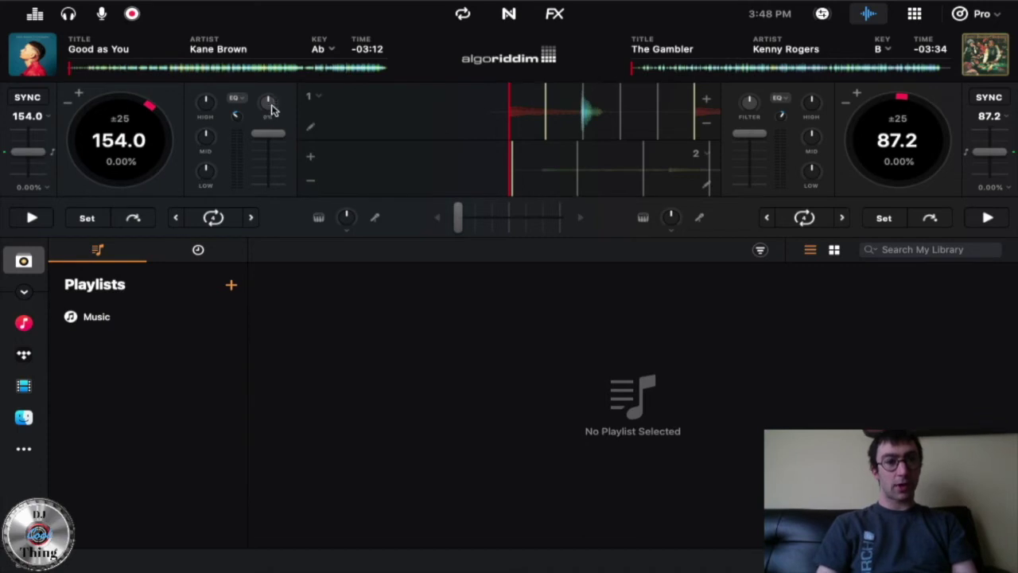
scroll(279, 112, "down", 2)
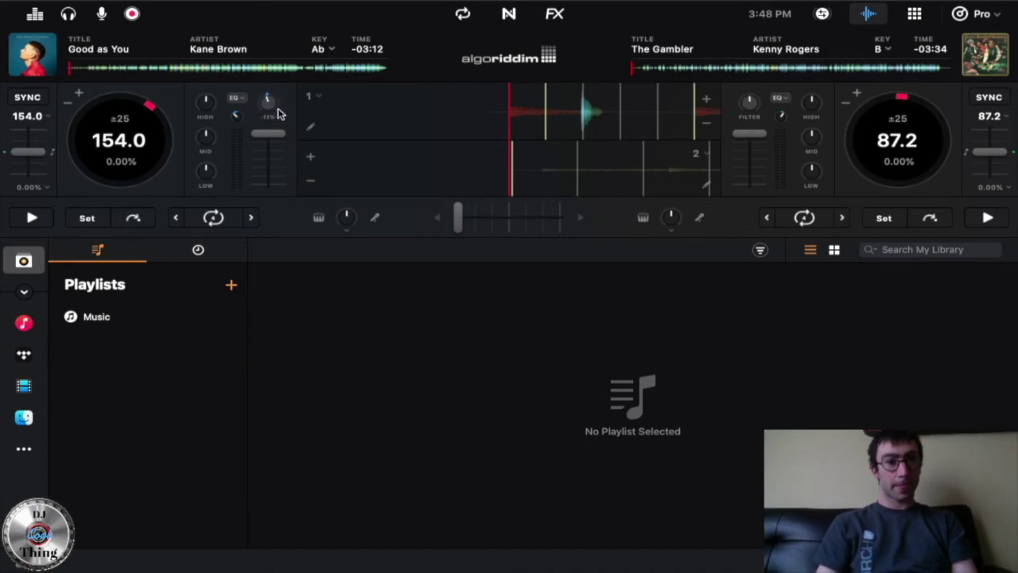
left_click(235, 99)
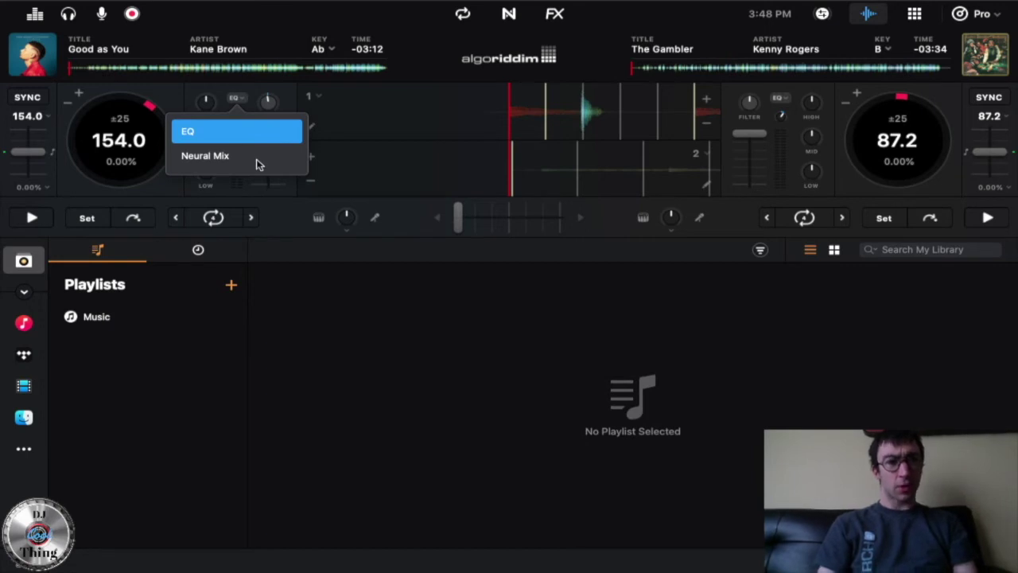
left_click(236, 98)
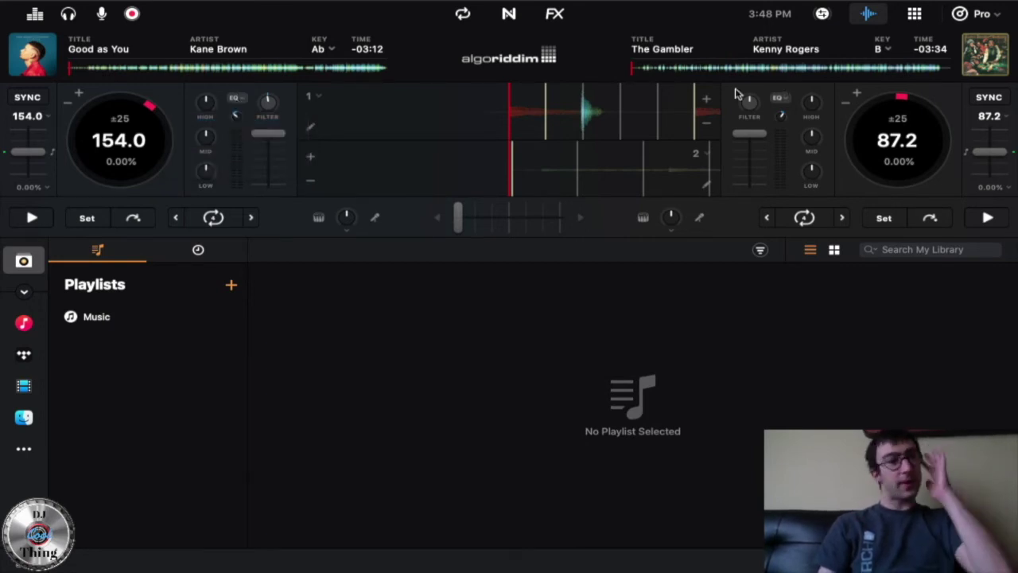
left_click(234, 98)
left_click(237, 157)
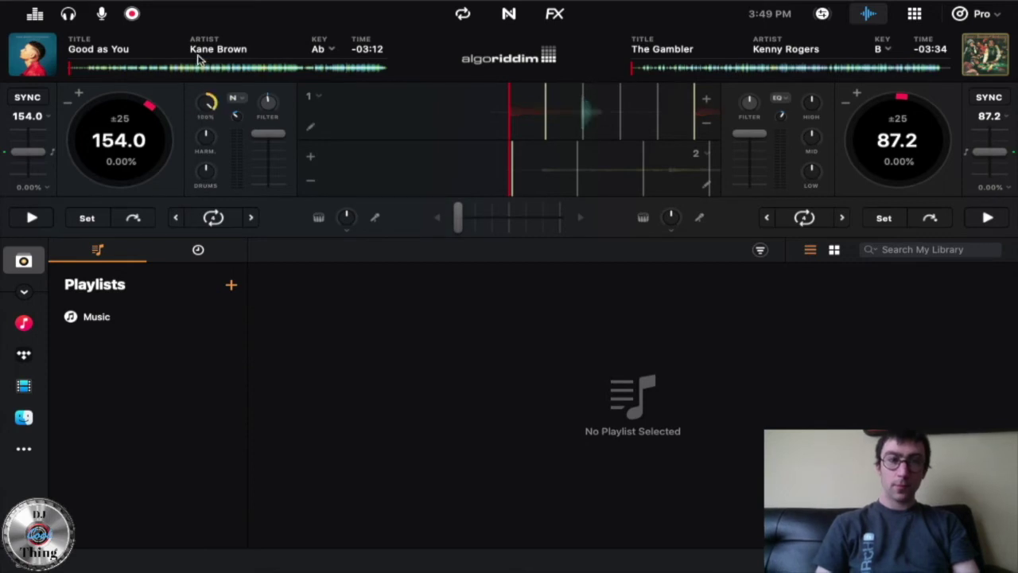
left_click(206, 102)
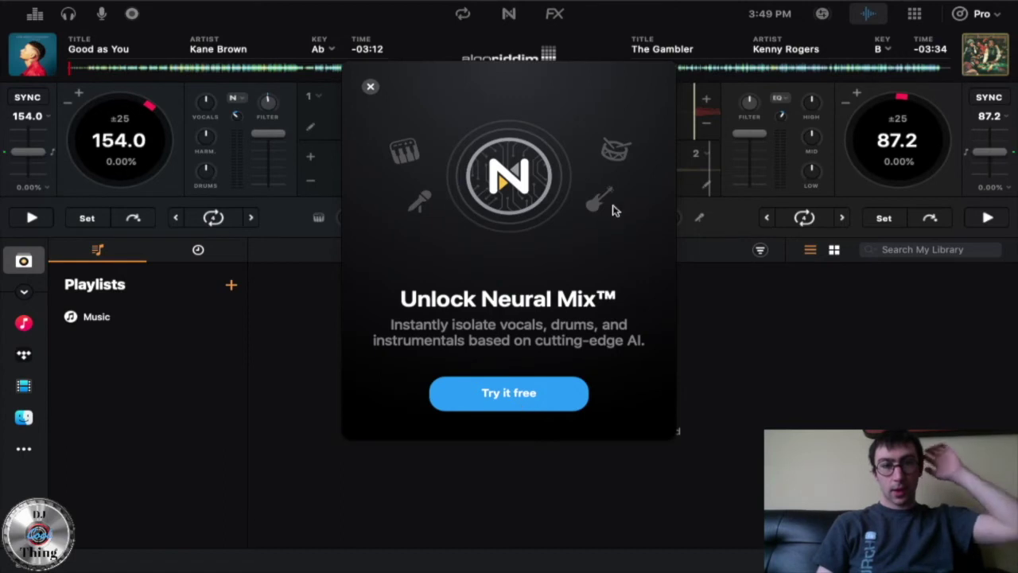
left_click(371, 87)
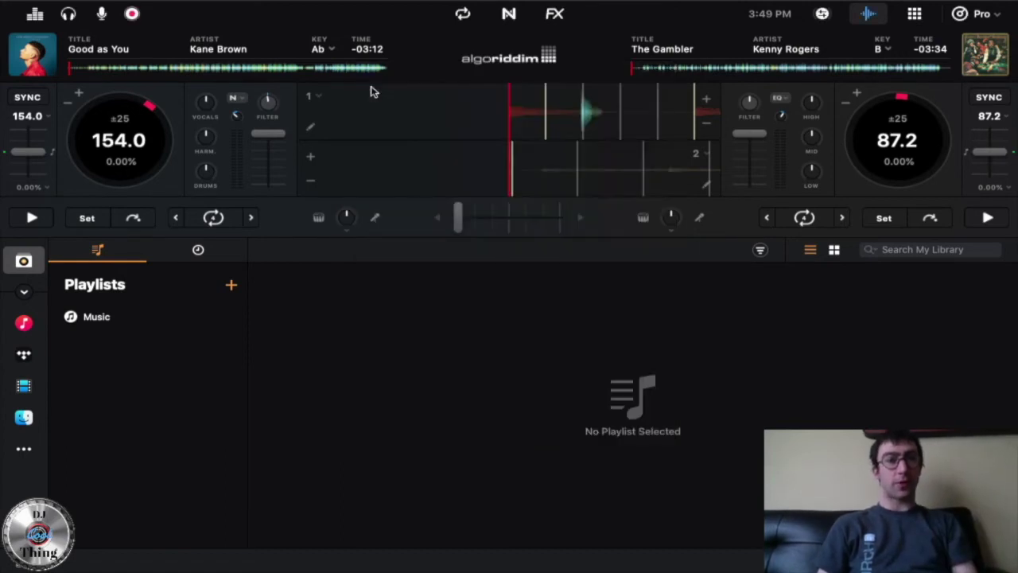
left_click(235, 101)
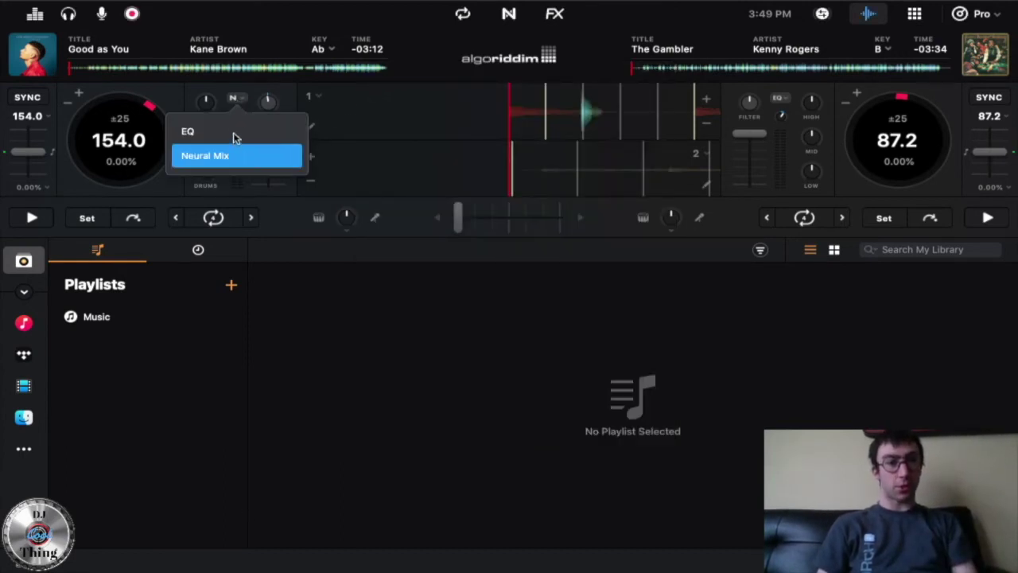
left_click(235, 136)
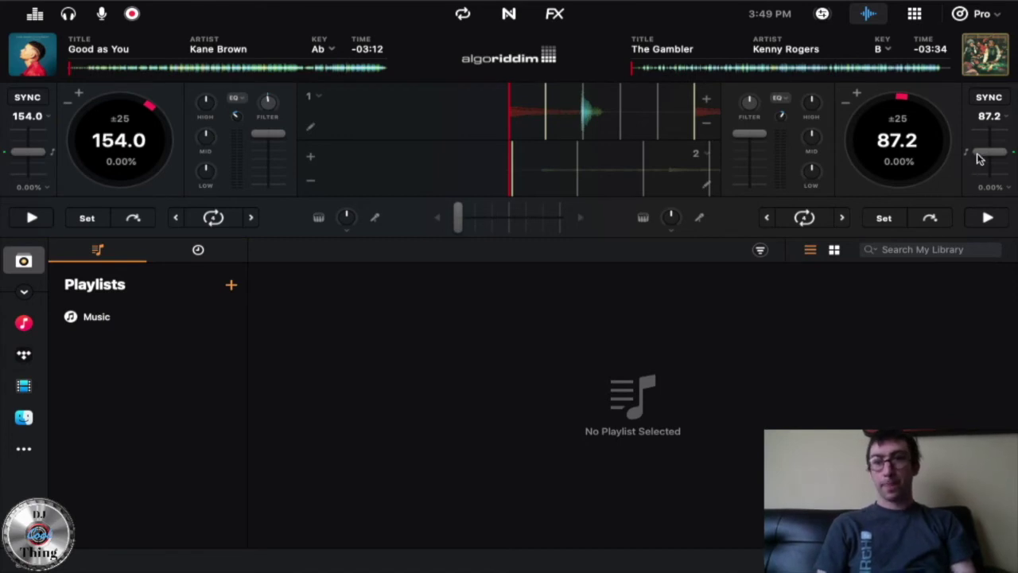
left_click_drag(978, 158, 1003, 152)
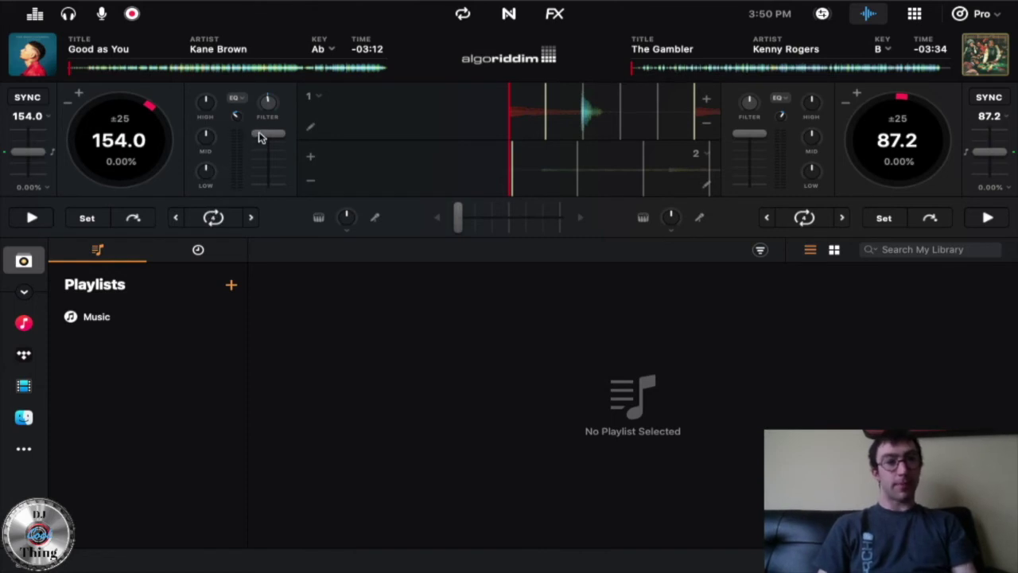
left_click_drag(259, 137, 280, 3)
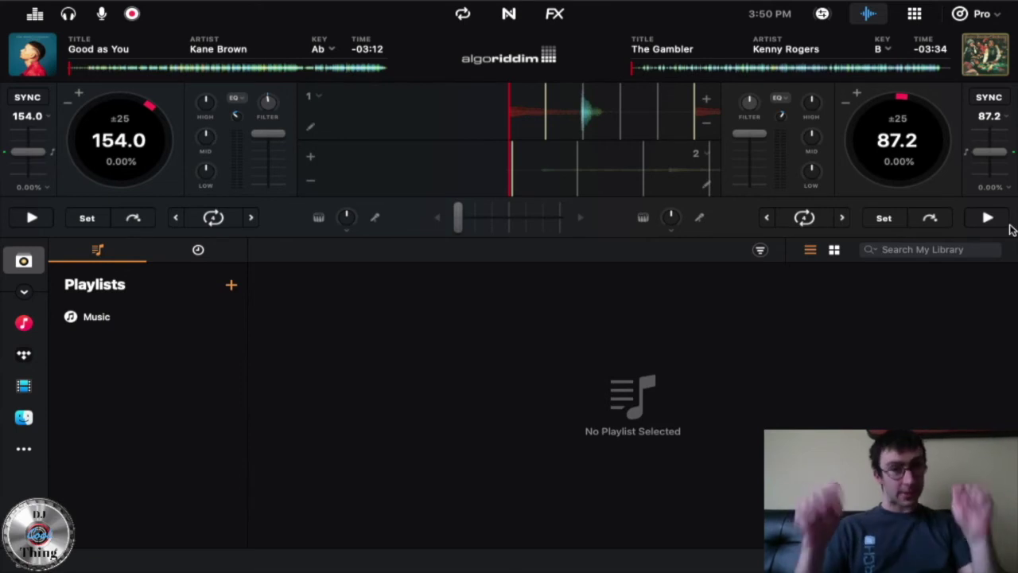
left_click(868, 15)
left_click(867, 16)
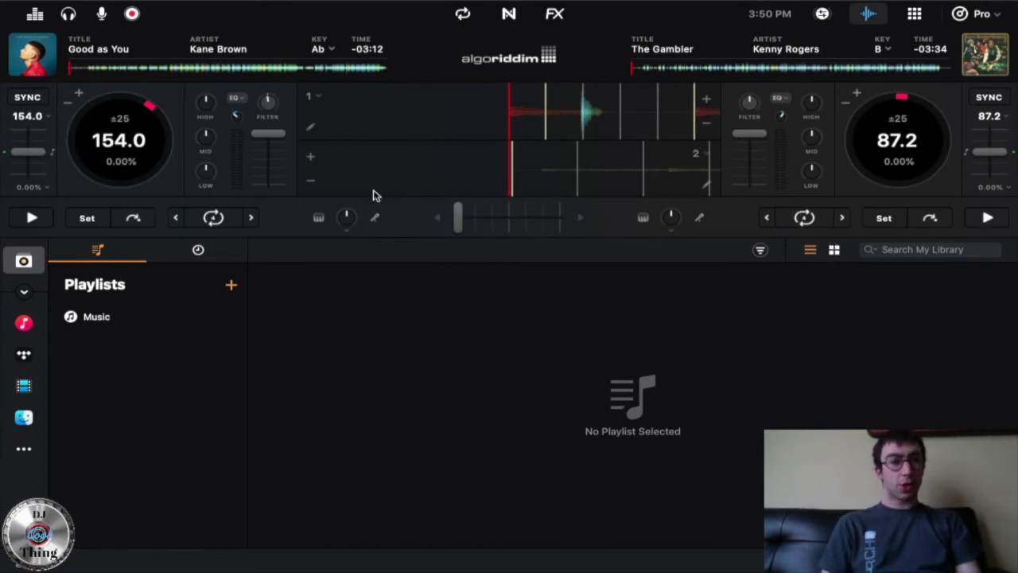
Eject the loaded tracks from Deck 1 and Deck 2 via the menu bar
left_click(209, 6)
mouse_move(240, 7)
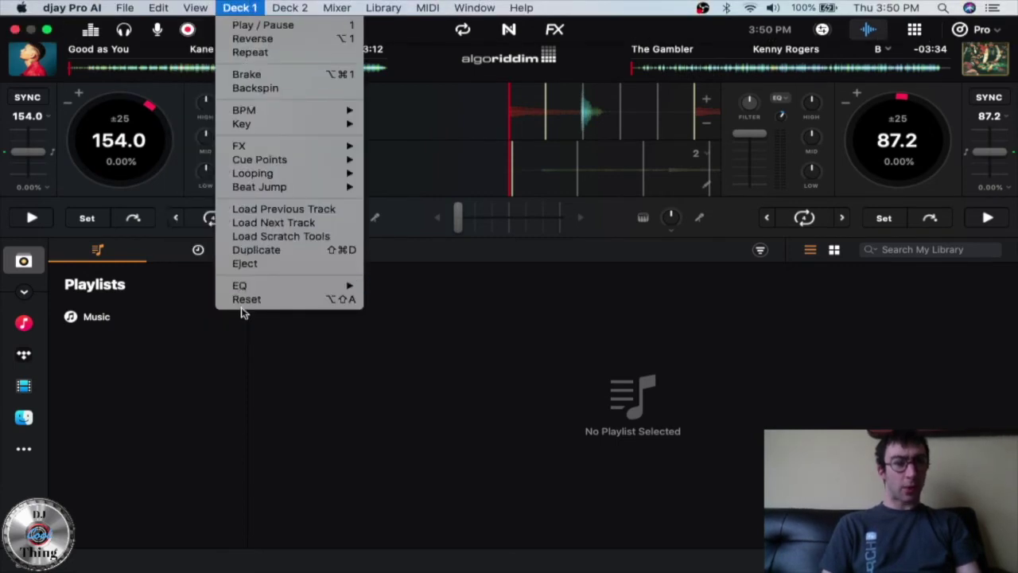
left_click(256, 268)
left_click(282, 8)
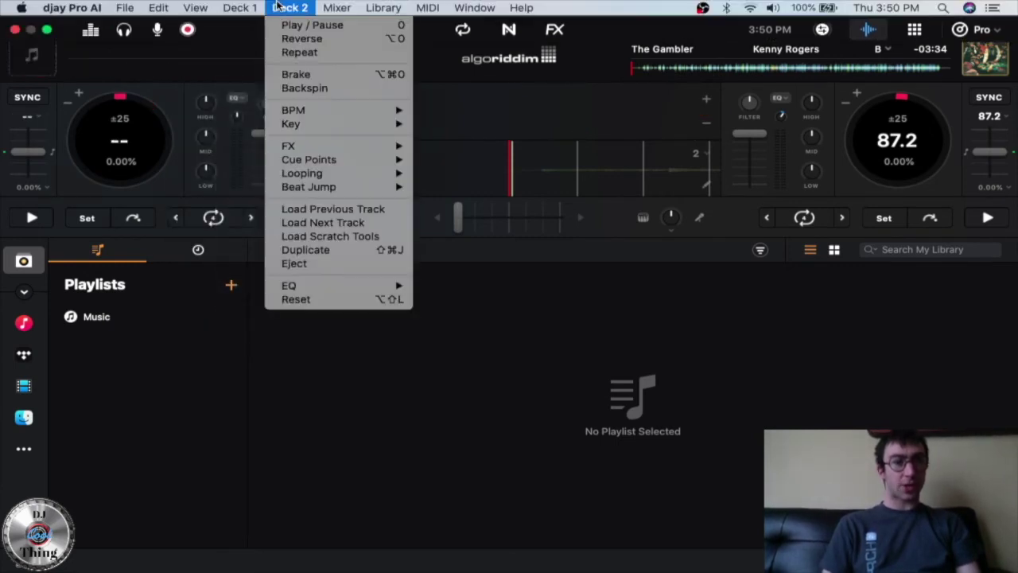
left_click(293, 263)
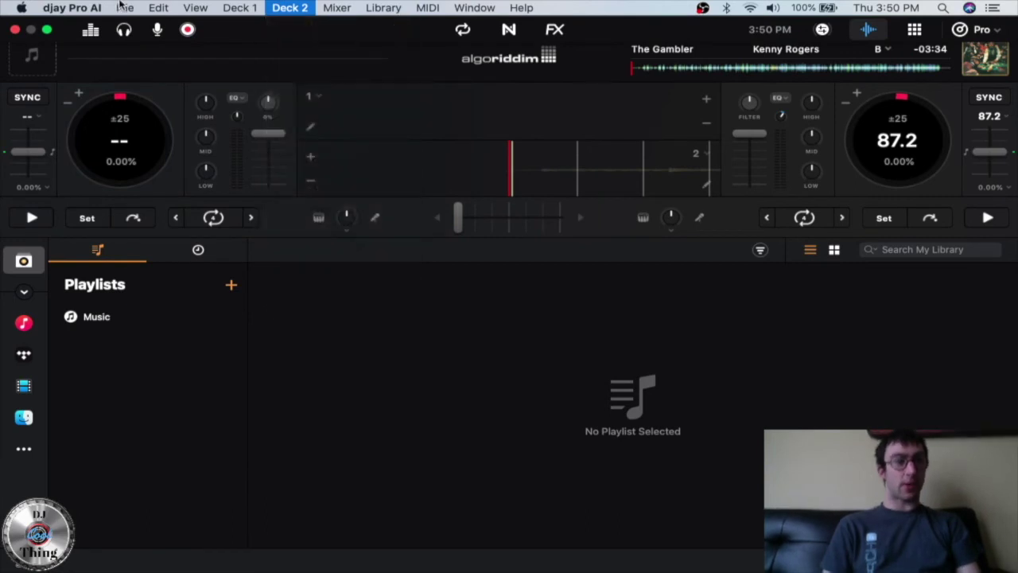
Browse the Help, Window, Library and Mixer menus
left_click(523, 7)
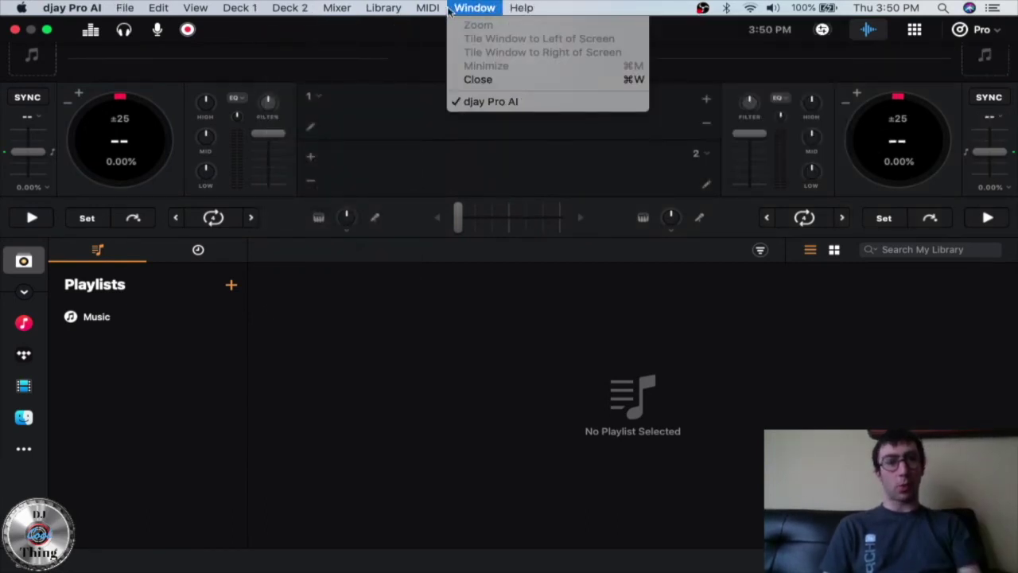
mouse_move(437, 11)
mouse_move(398, 17)
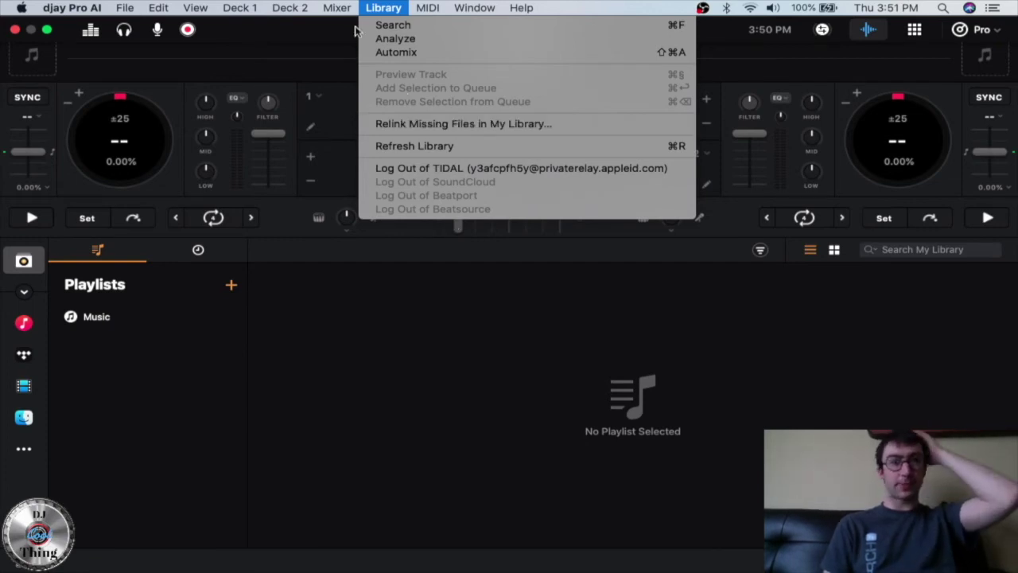
mouse_move(337, 8)
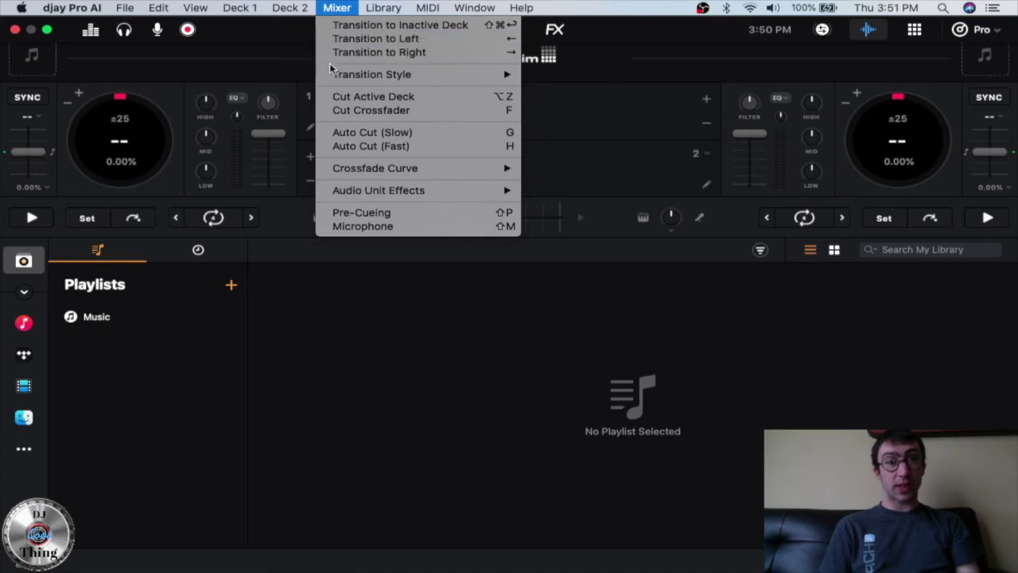
mouse_move(336, 79)
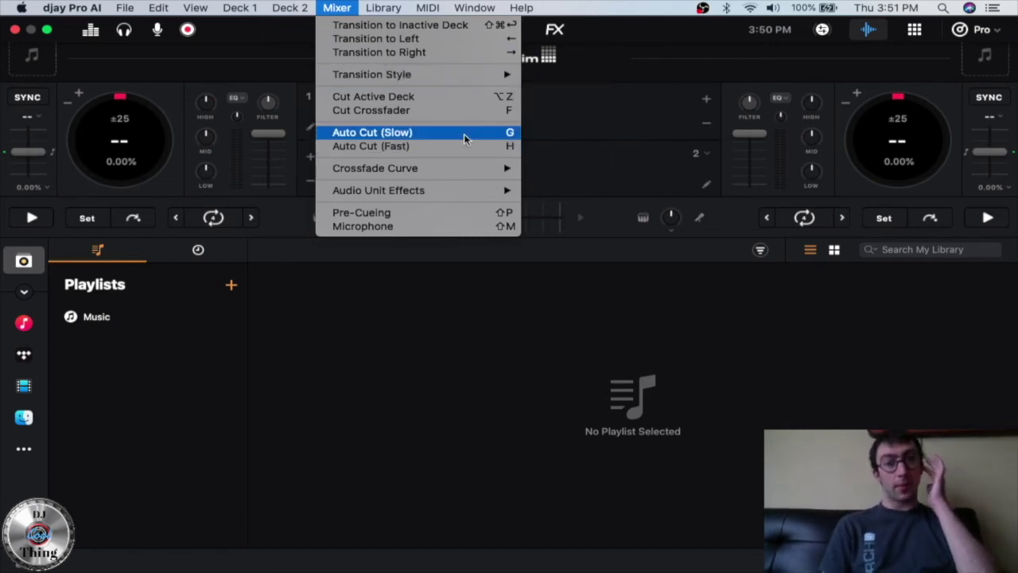
mouse_move(462, 171)
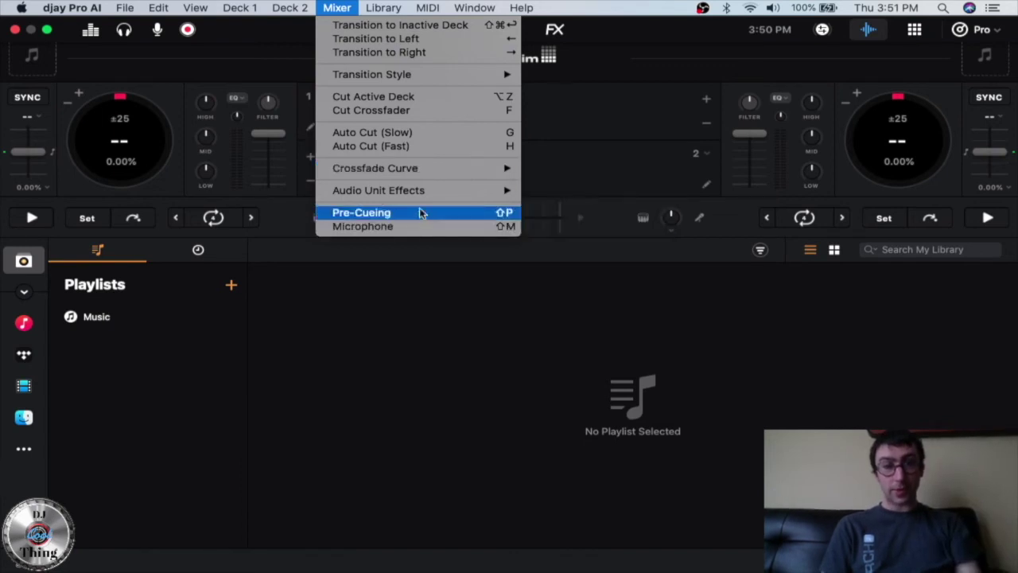
mouse_move(467, 197)
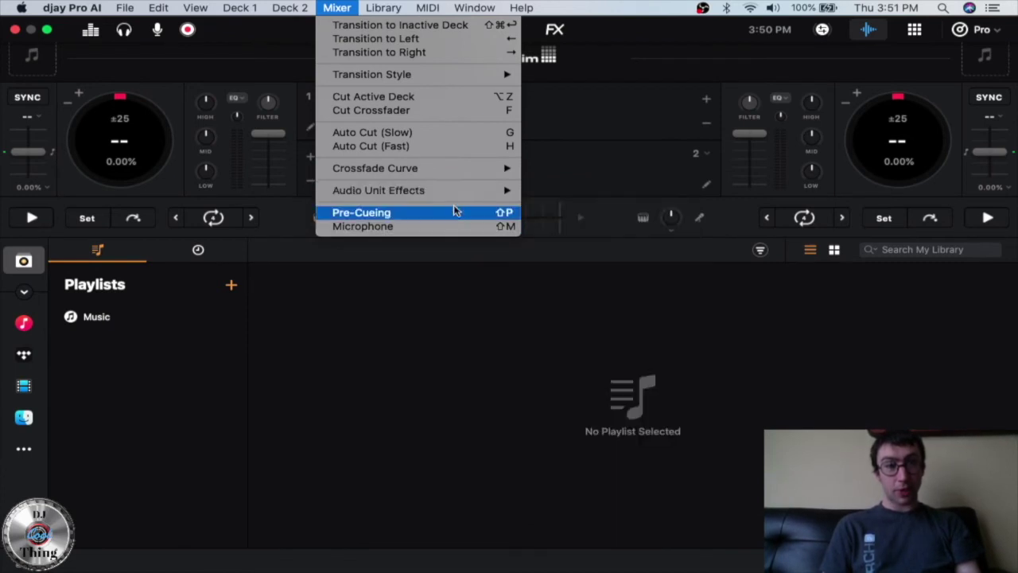
mouse_move(296, 6)
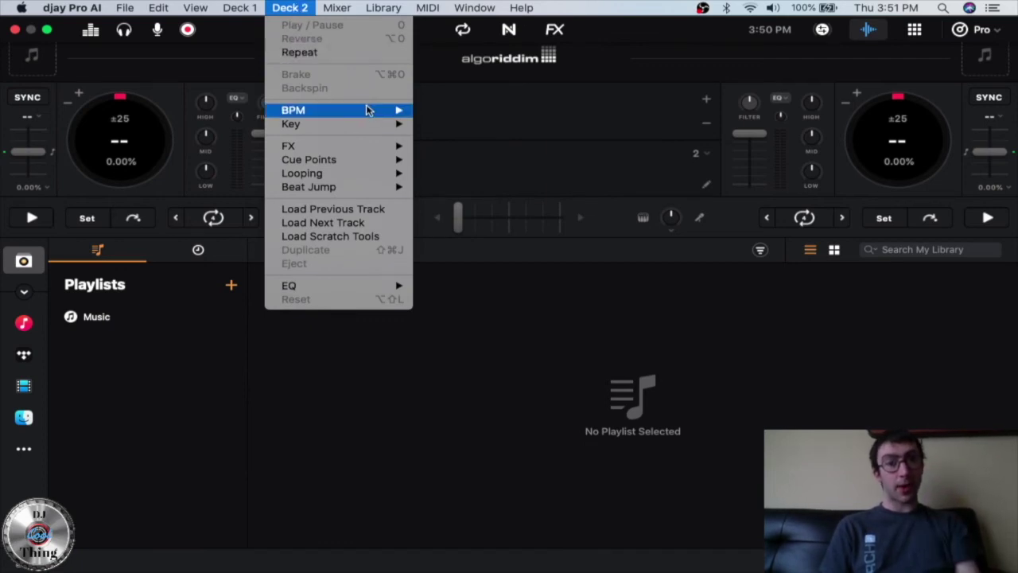
Browse the File menu's Start/Stop Recording, New Playlist, New Smart Playlist and New Playlist Folder options
mouse_move(364, 112)
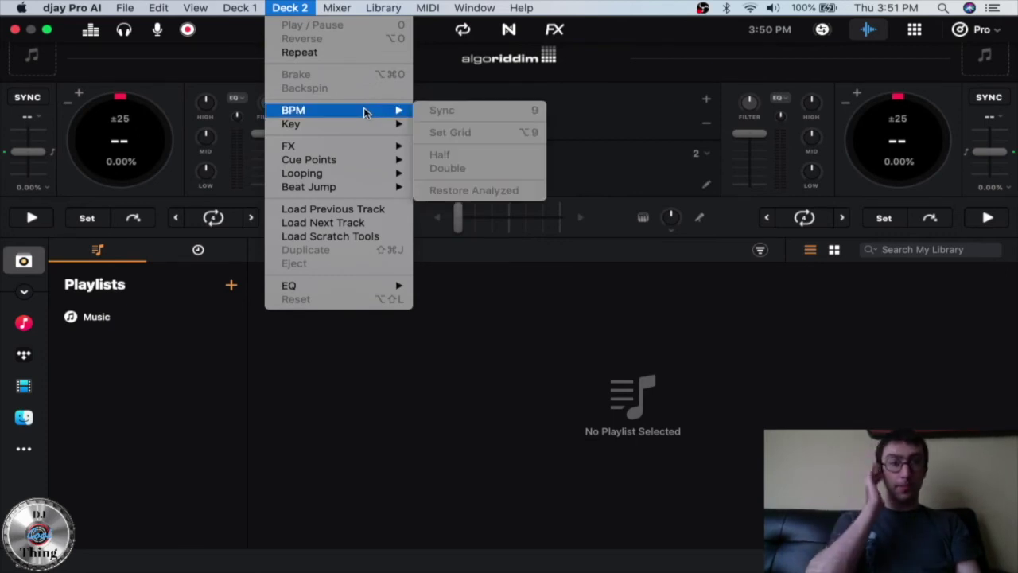
mouse_move(367, 152)
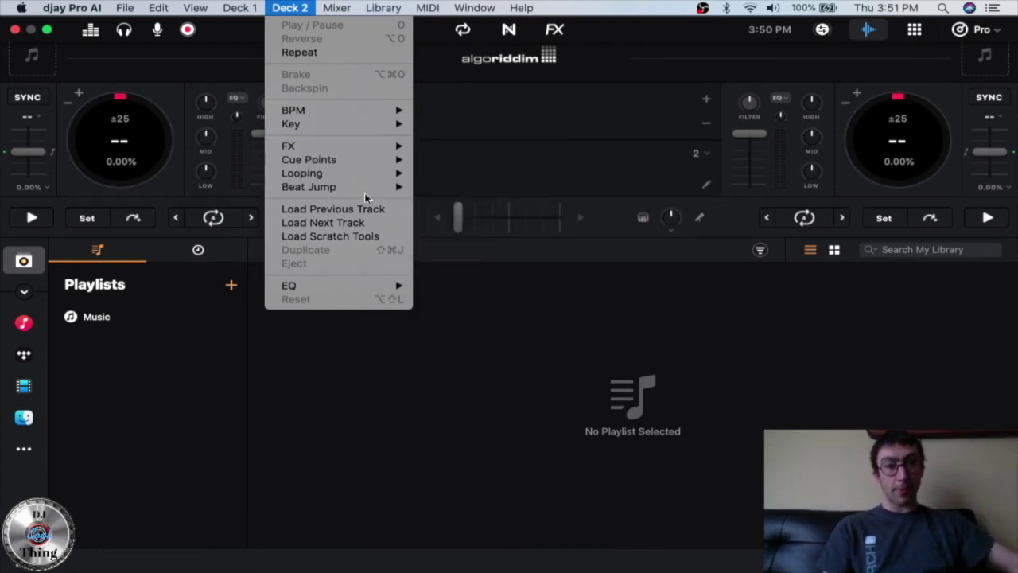
mouse_move(367, 189)
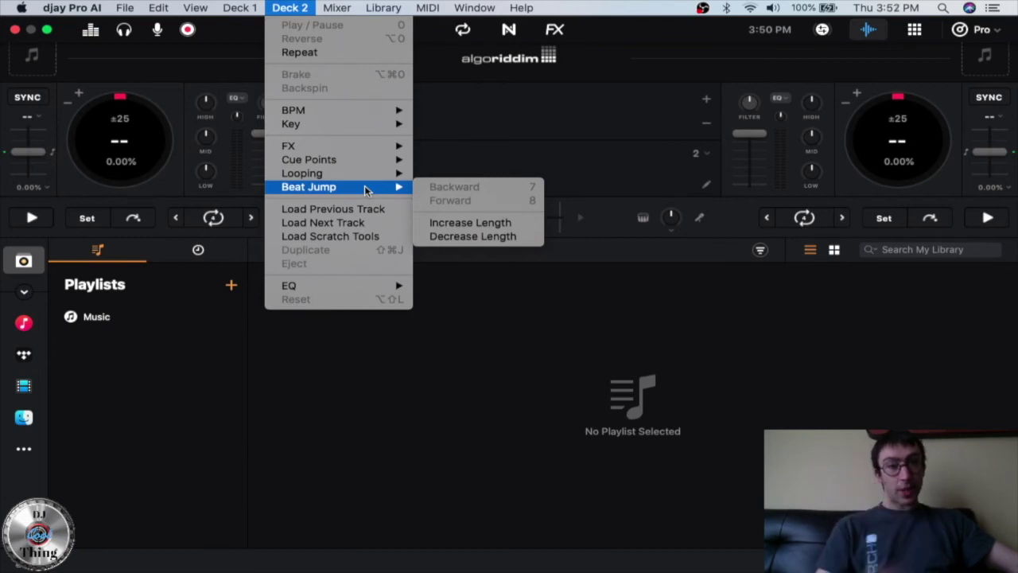
mouse_move(367, 286)
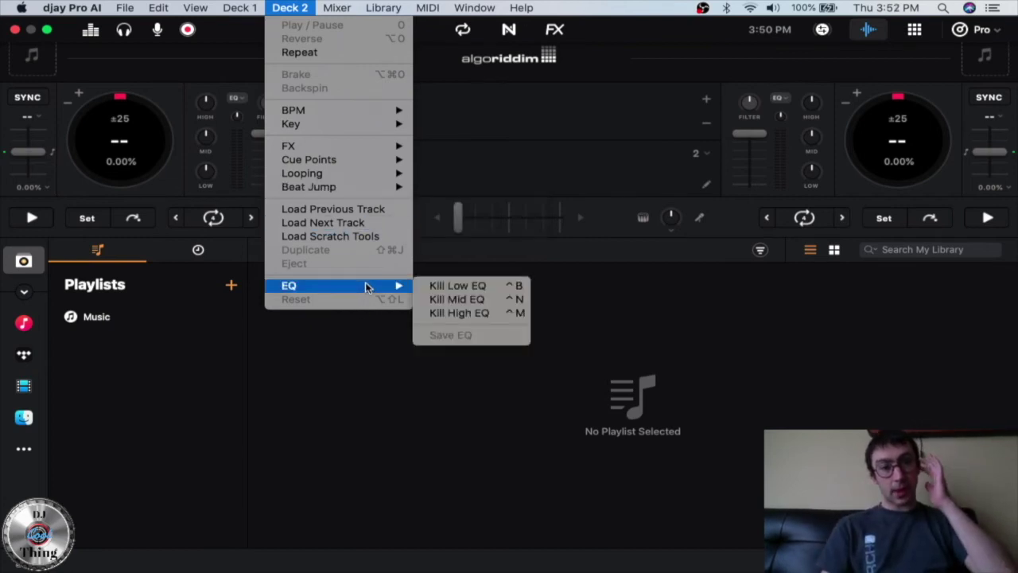
mouse_move(253, 8)
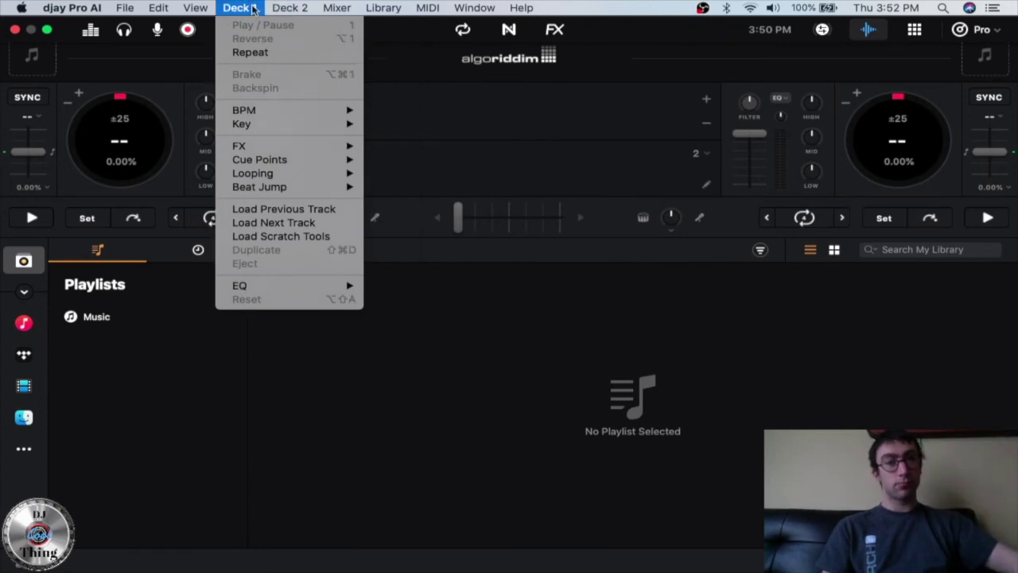
mouse_move(197, 8)
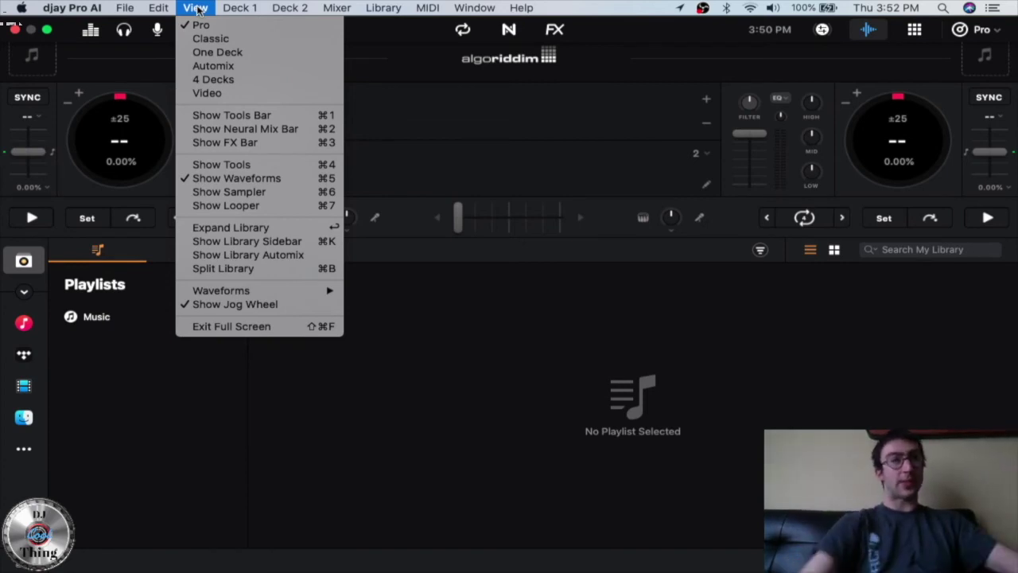
mouse_move(162, 6)
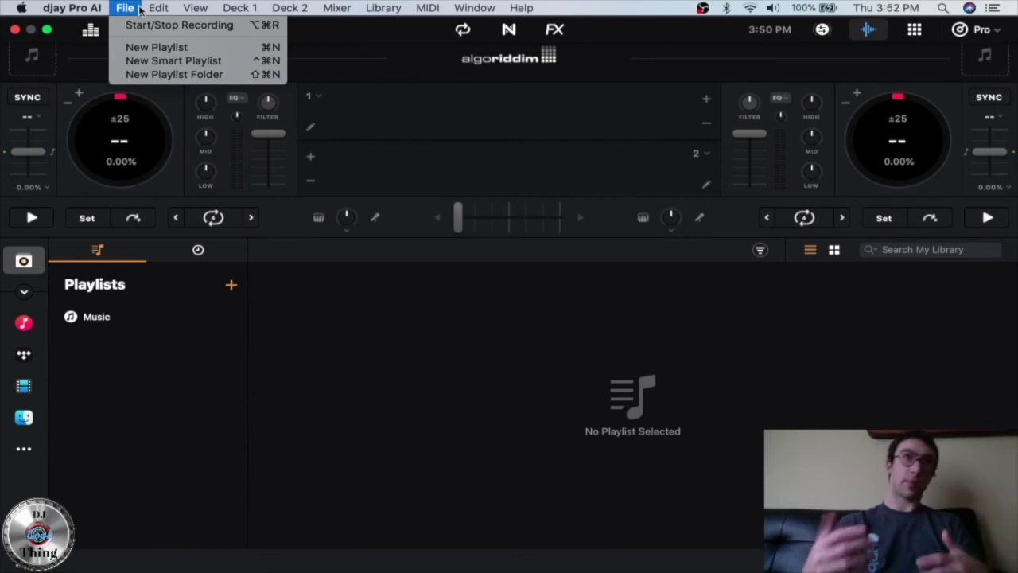
mouse_move(89, 6)
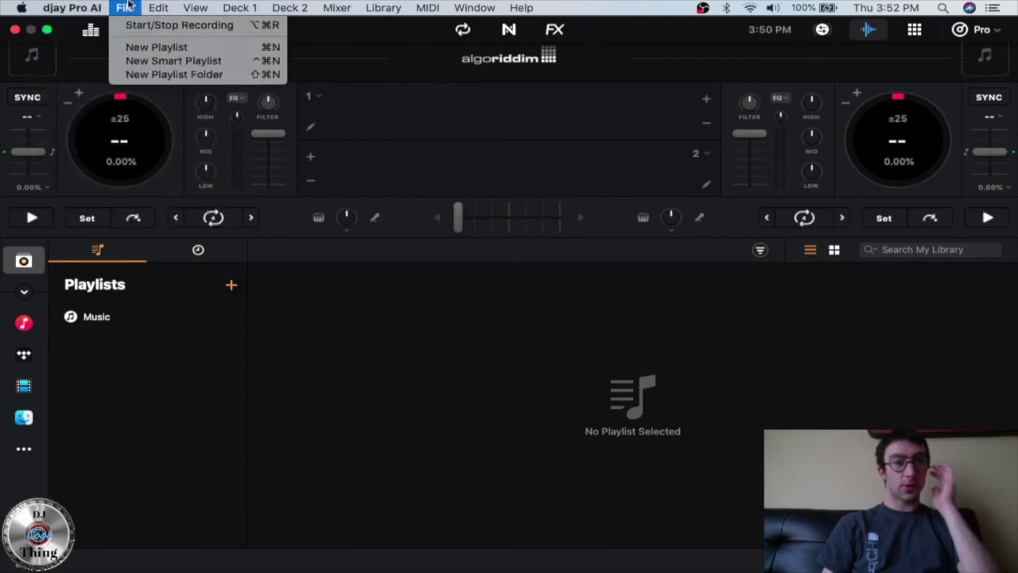
View the General, Audio, Mixer, Automix, Library, Appearance, Keyboard and Advanced preference tabs, then close Preferences
left_click(78, 47)
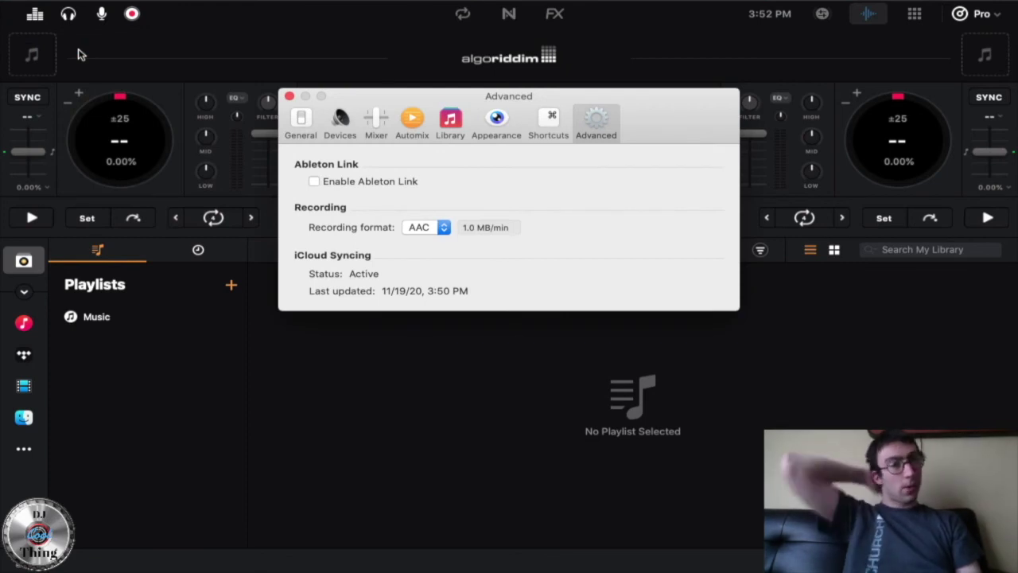
left_click(310, 134)
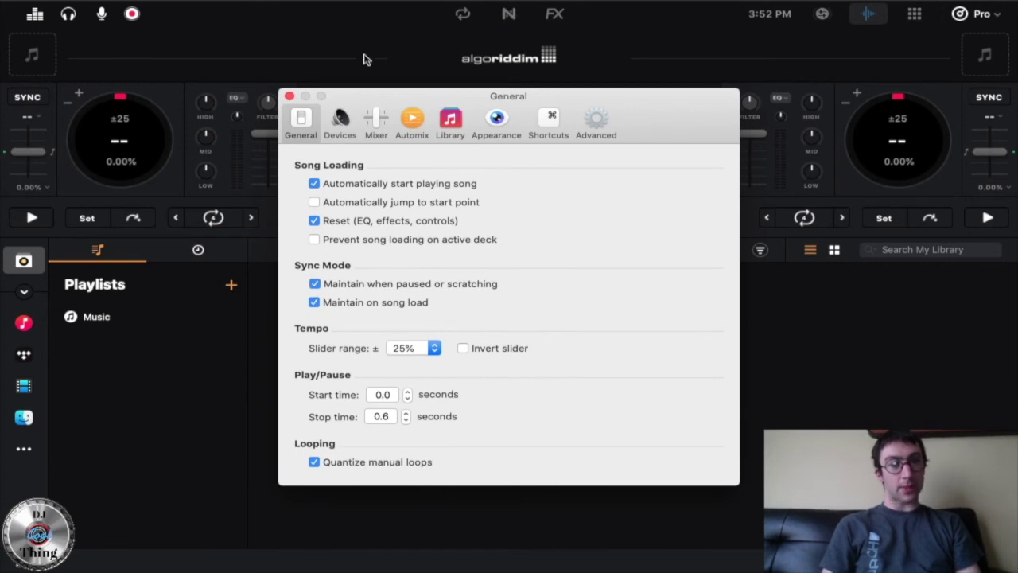
left_click(340, 120)
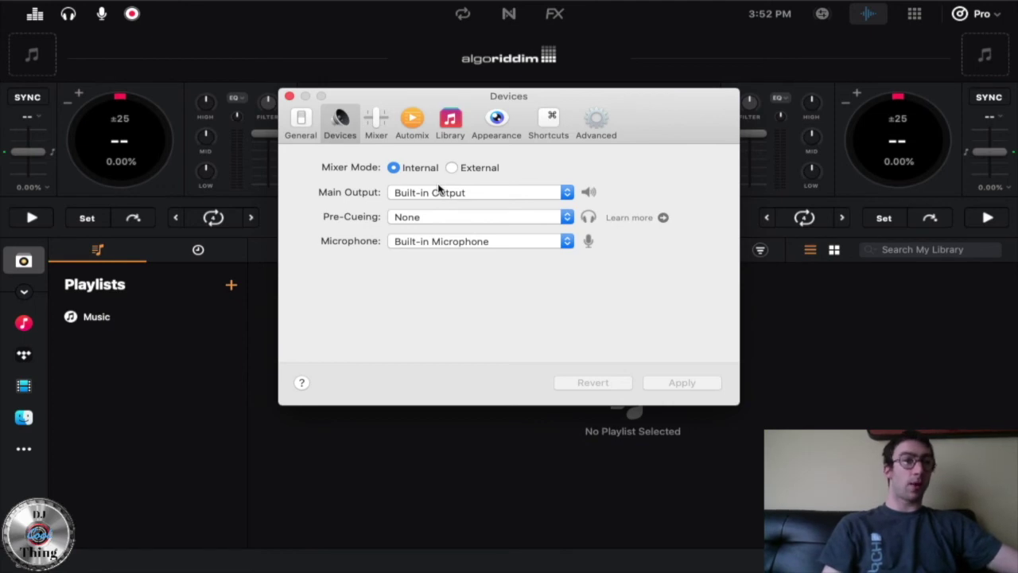
left_click(376, 119)
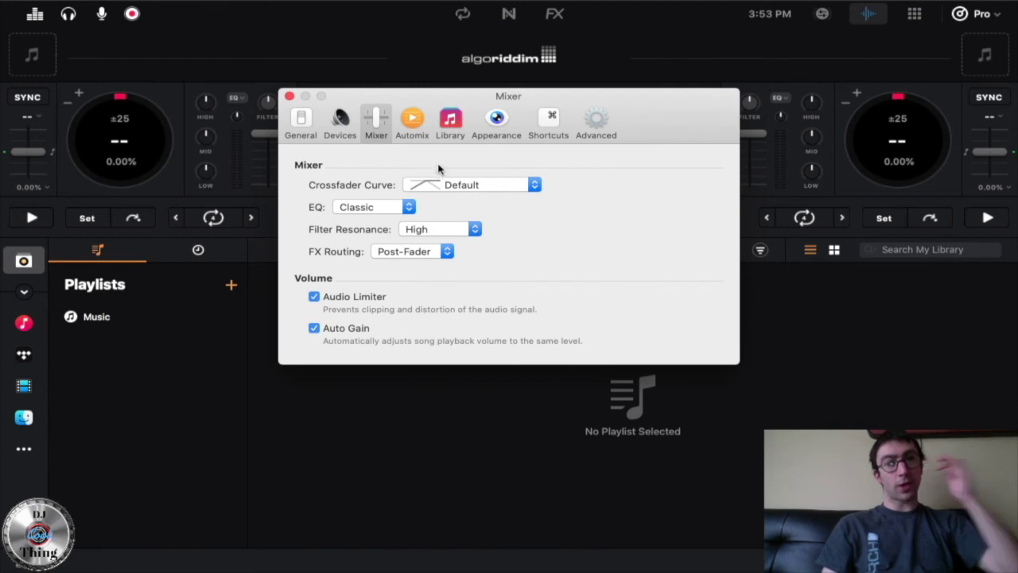
left_click(412, 121)
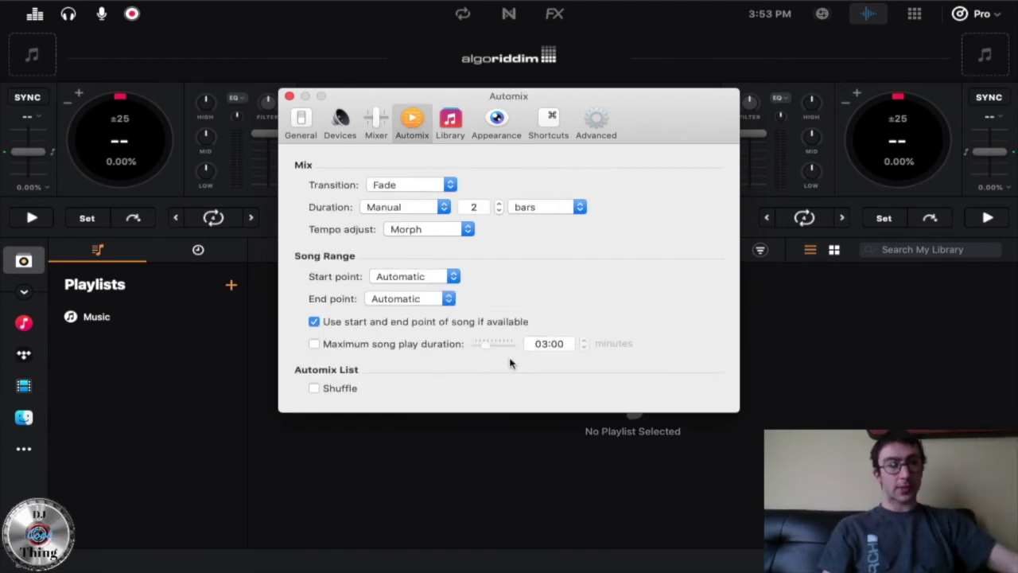
left_click(443, 119)
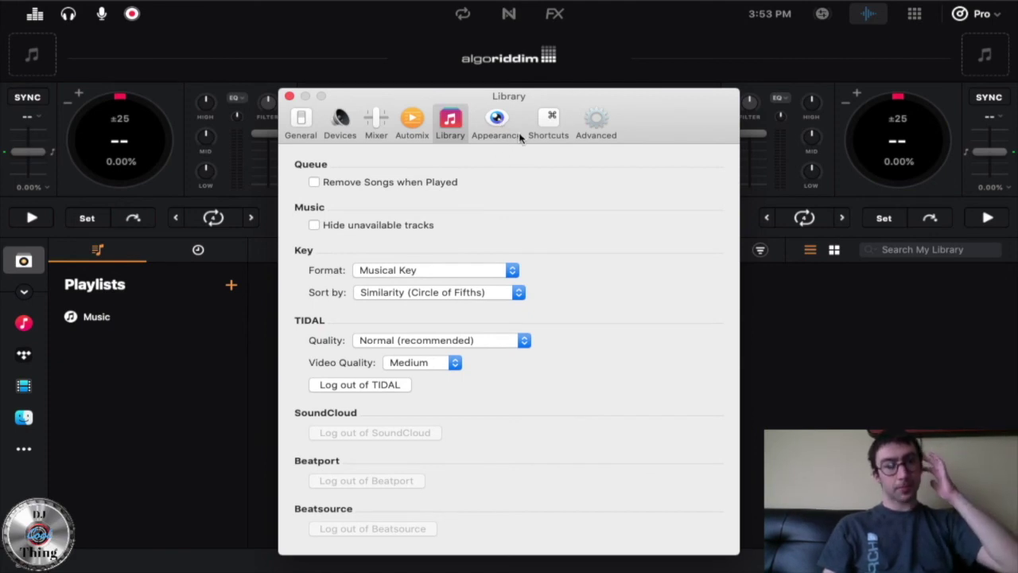
left_click(497, 120)
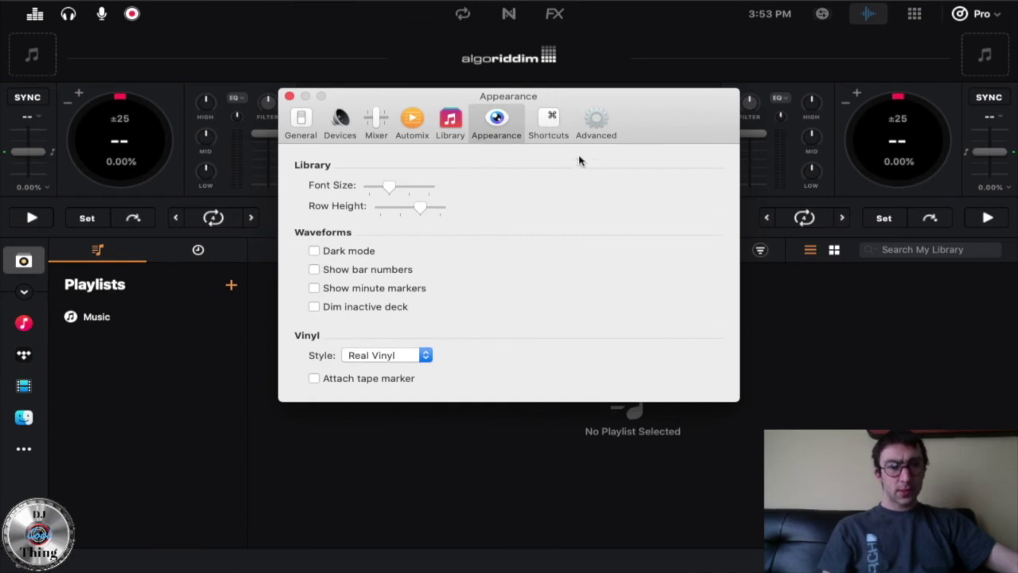
left_click(549, 119)
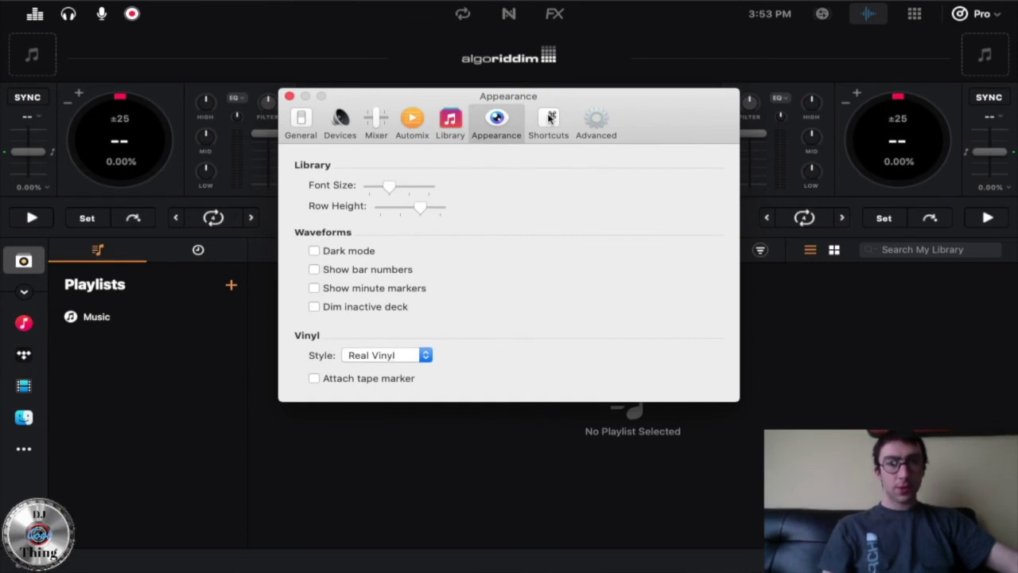
left_click(604, 119)
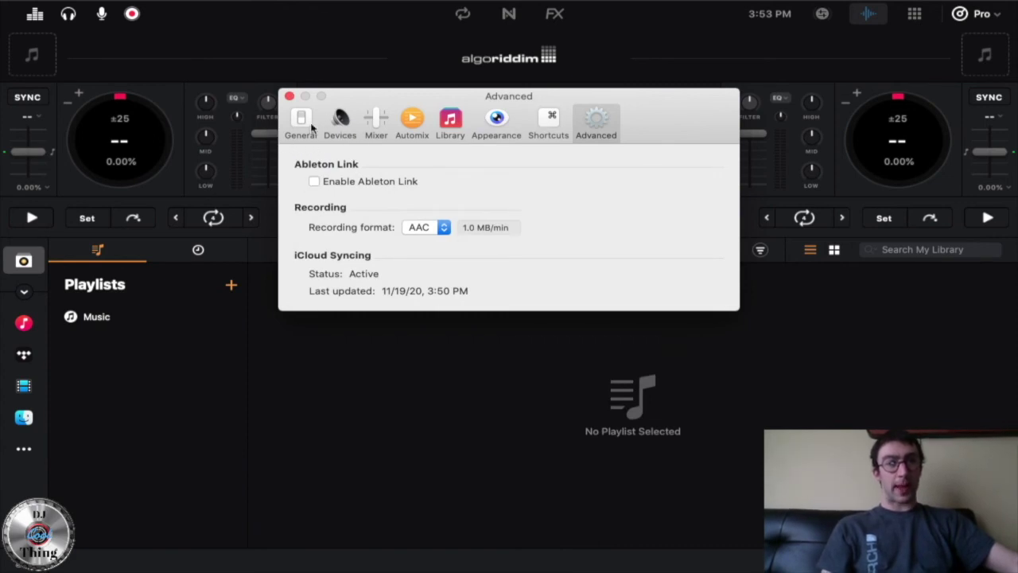
left_click(289, 96)
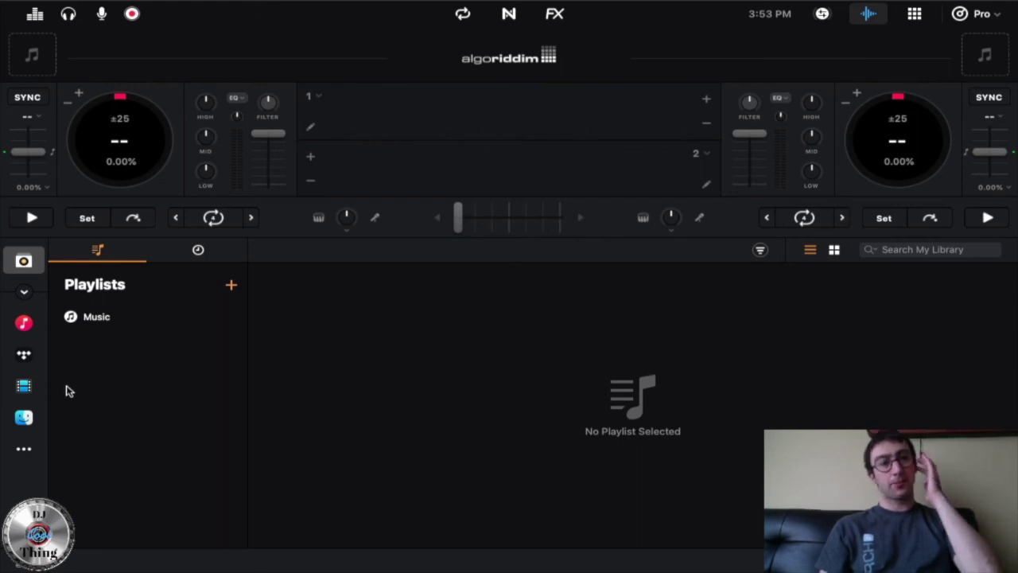
Open the sidebar's "..." popup listing the library sources that are enabled
left_click(18, 456)
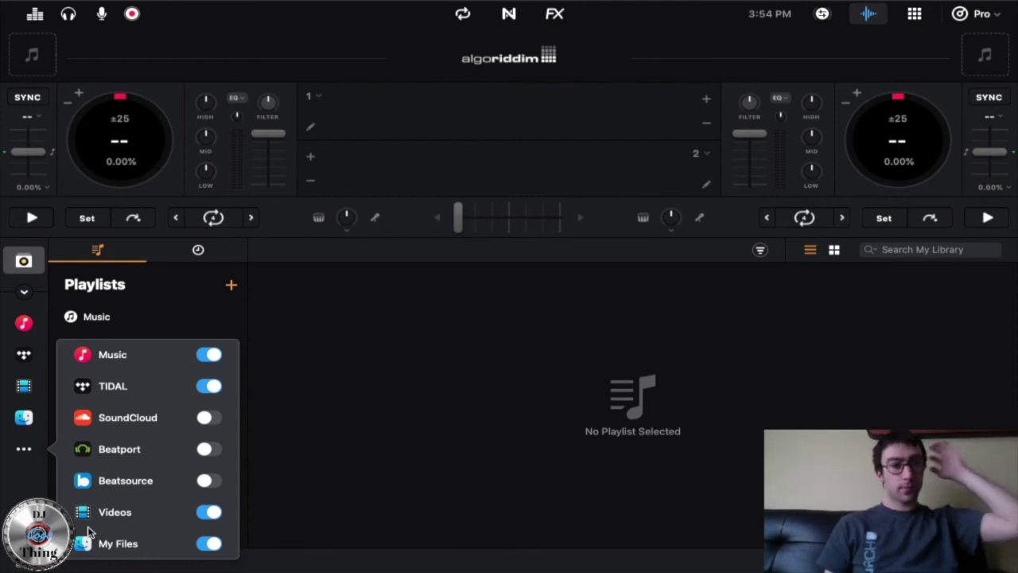
Close the sources popup and scroll through the TIDAL wedding playlist's 72 songs
left_click(397, 474)
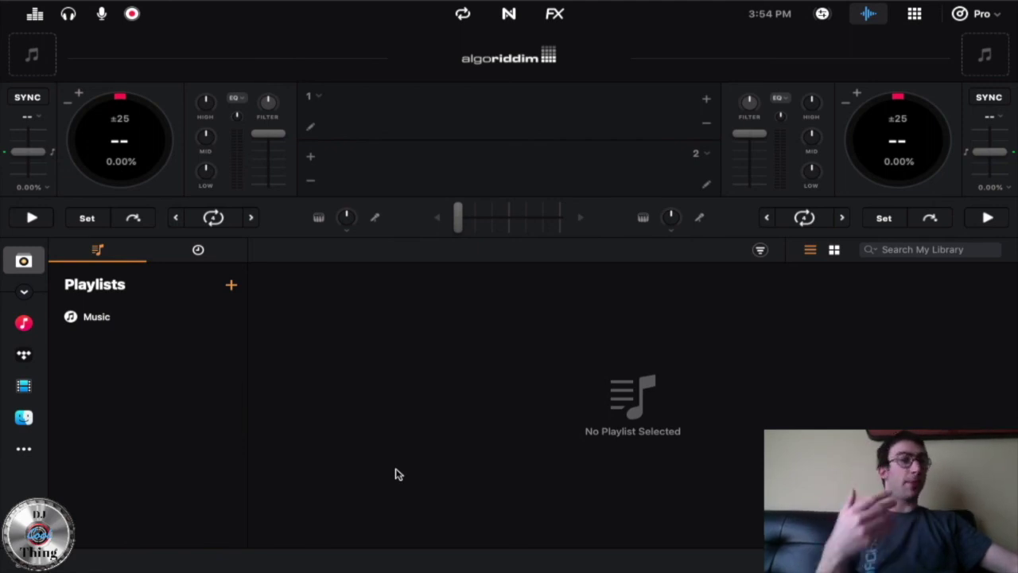
left_click(32, 359)
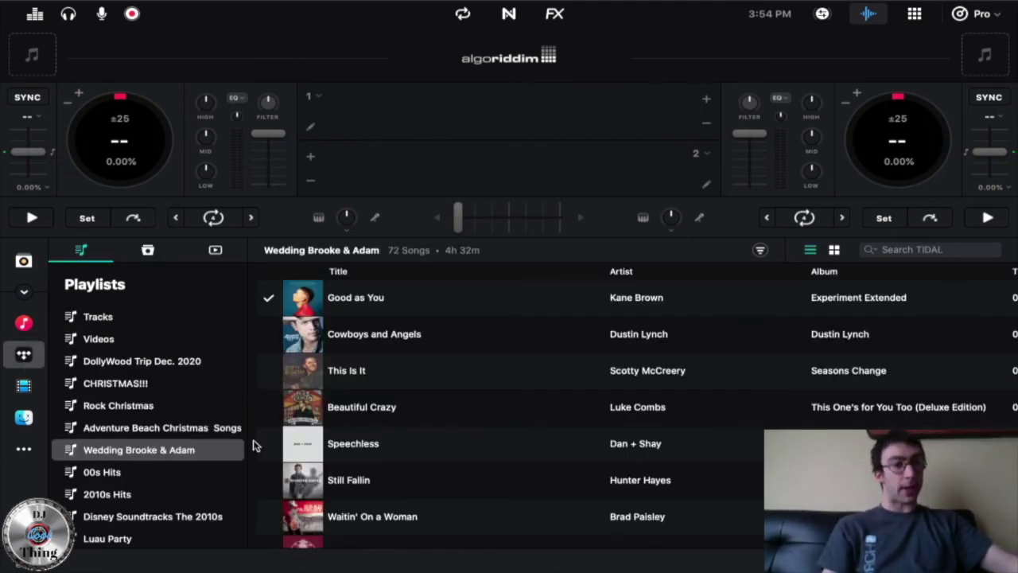
scroll(253, 445, "down", 15)
scroll(163, 482, "down", 10)
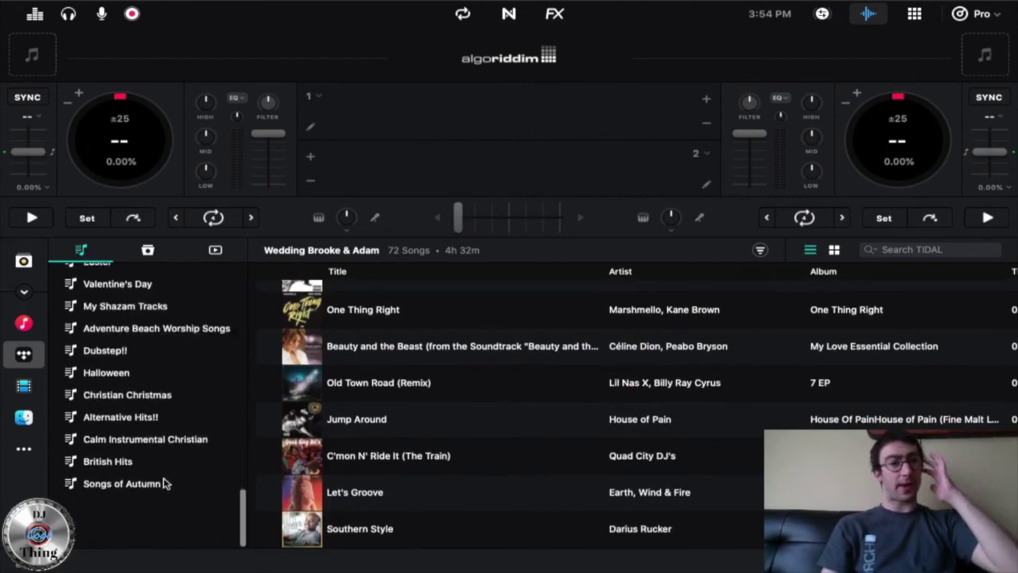
scroll(164, 482, "up", 10)
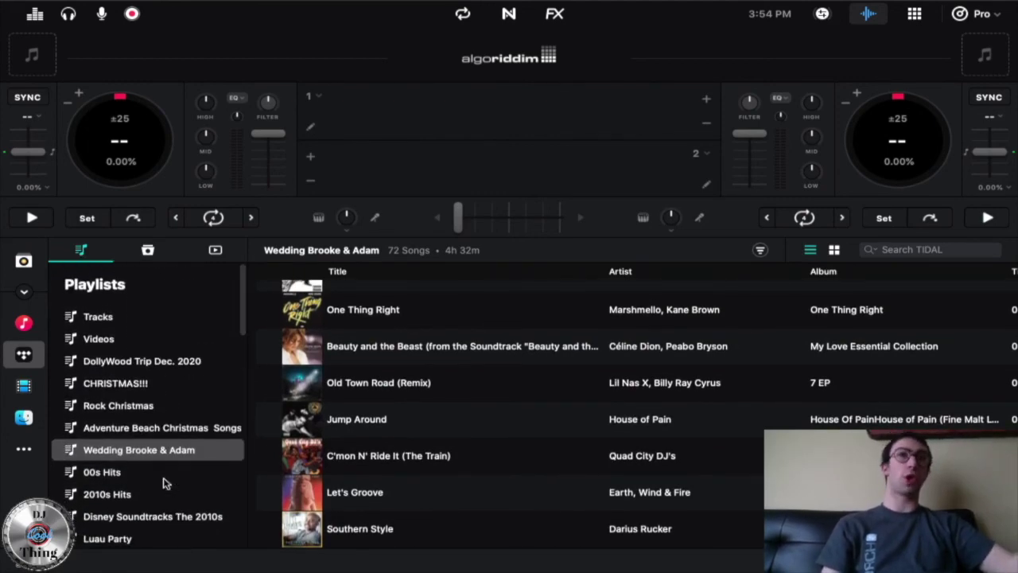
scroll(164, 482, "up", 2)
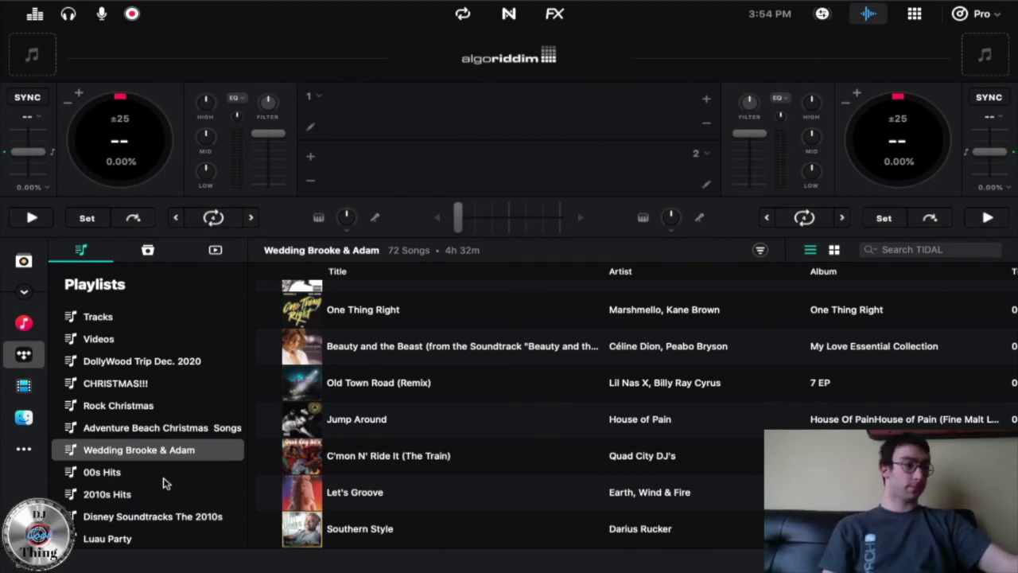
scroll(342, 419, "up", 10)
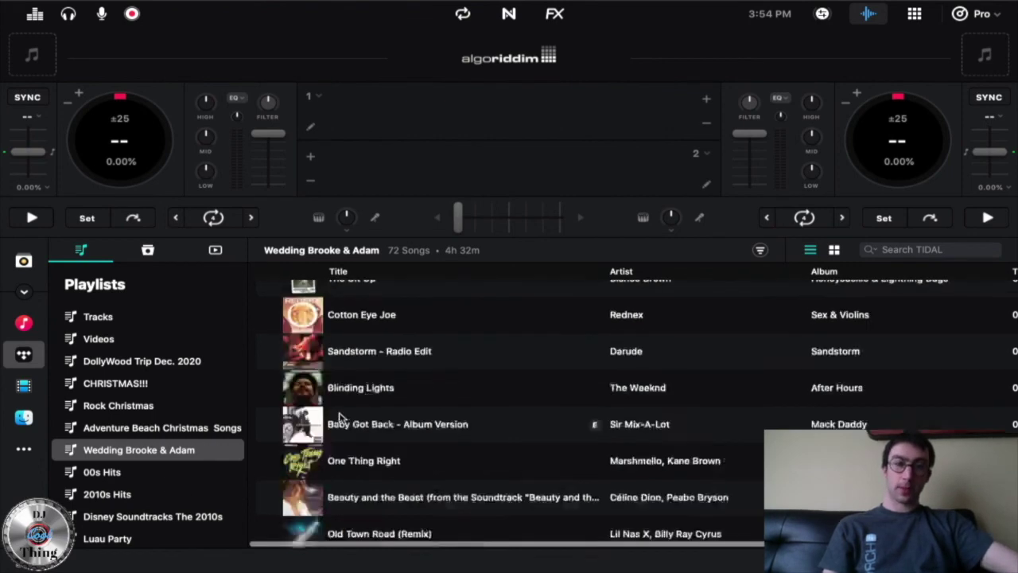
Switch between the Music library, TIDAL and Videos sources
left_click(24, 261)
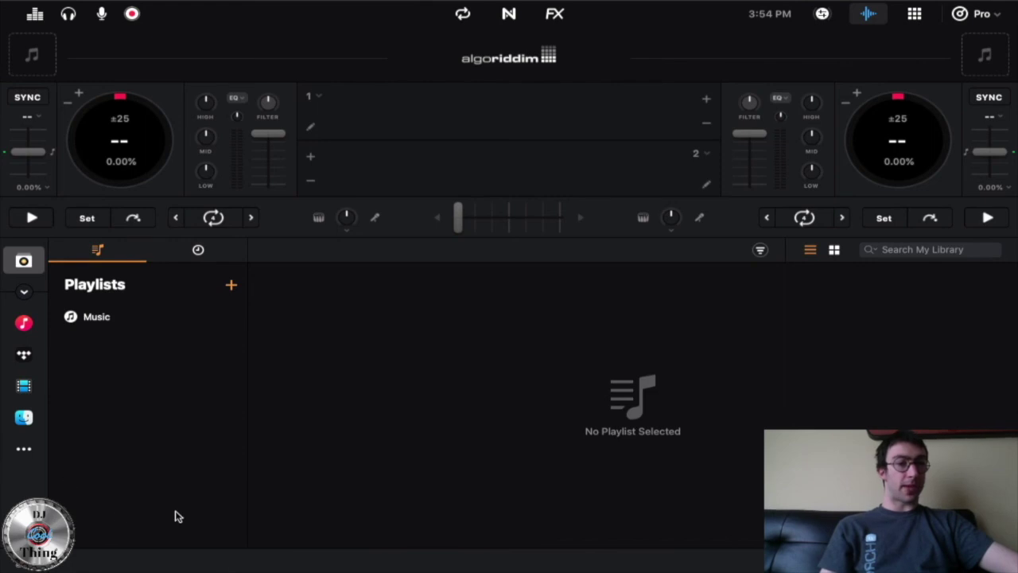
left_click(24, 355)
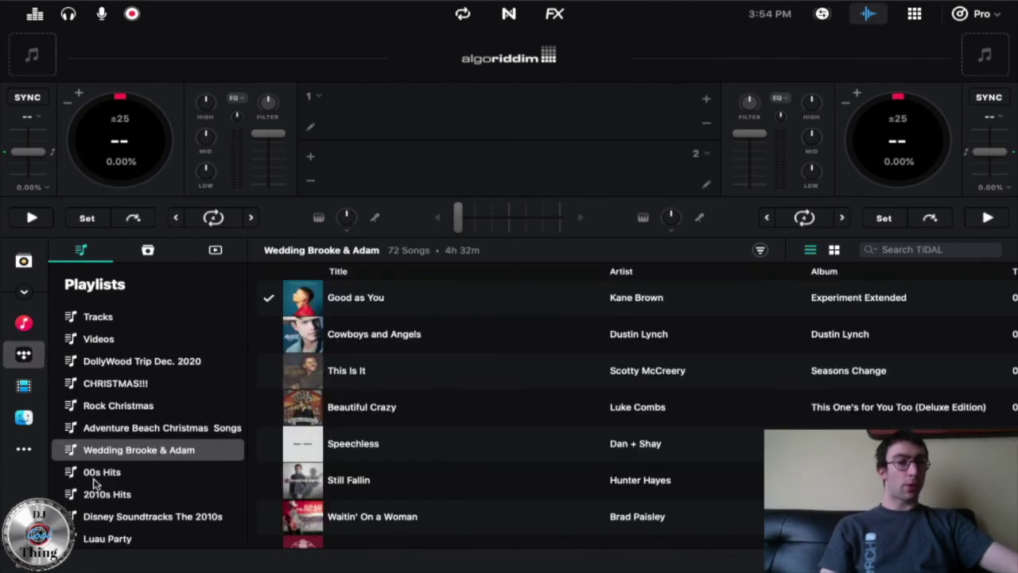
left_click(23, 387)
Check My Files and the sources popup, return to the Music playlists, and reveal the Neural Mix row
left_click(24, 418)
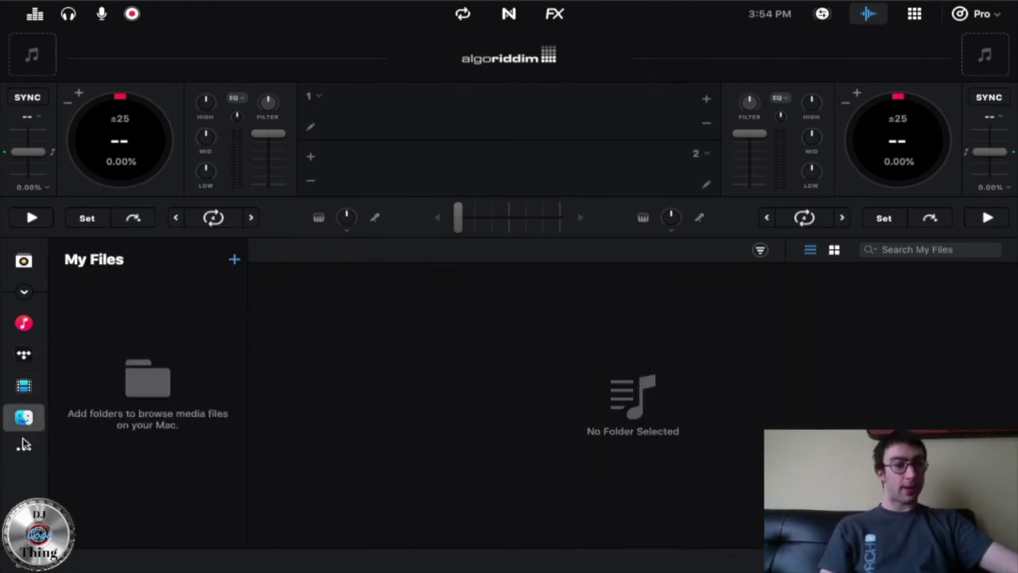
left_click(24, 450)
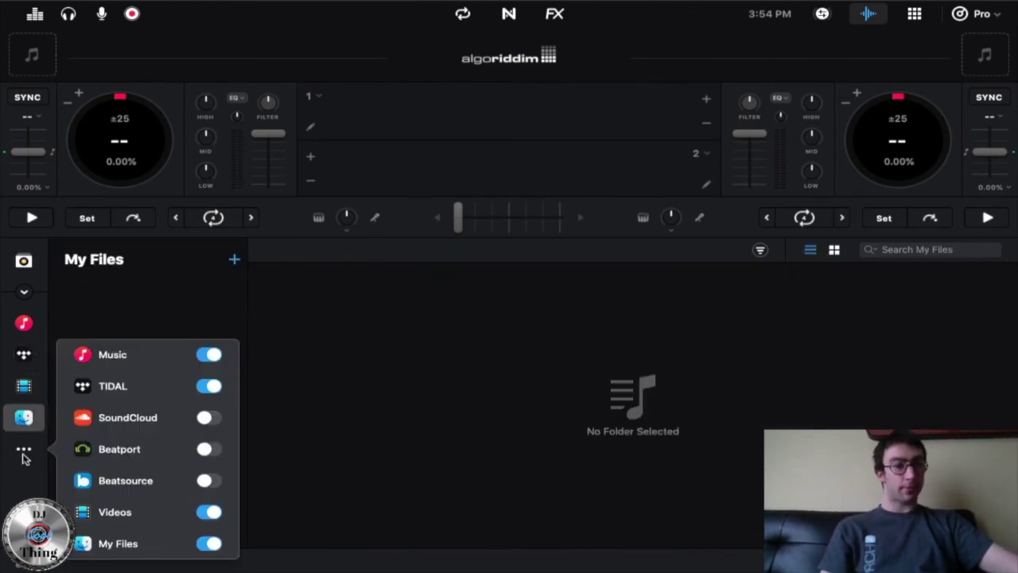
left_click(157, 301)
left_click(24, 259)
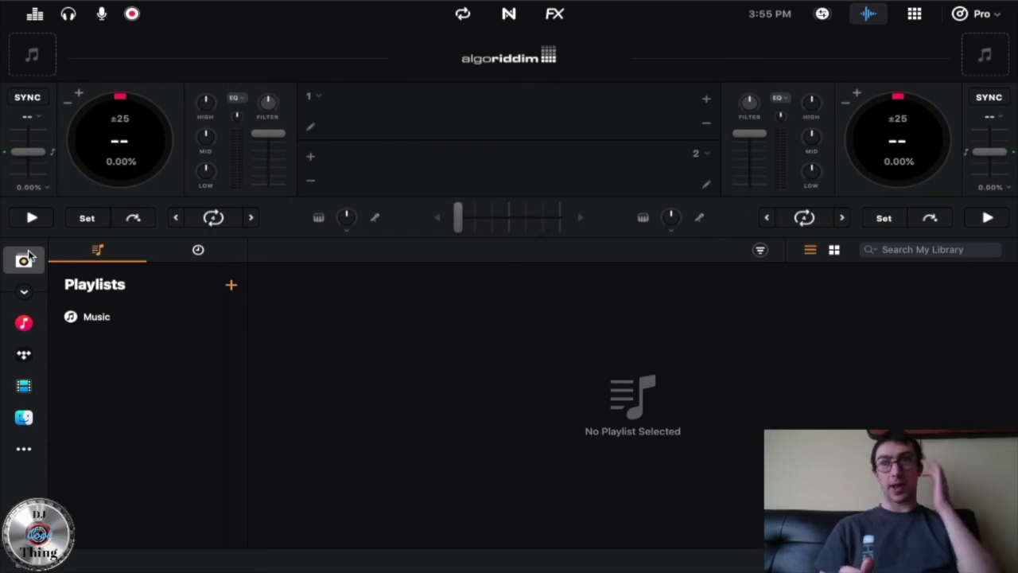
left_click(508, 17)
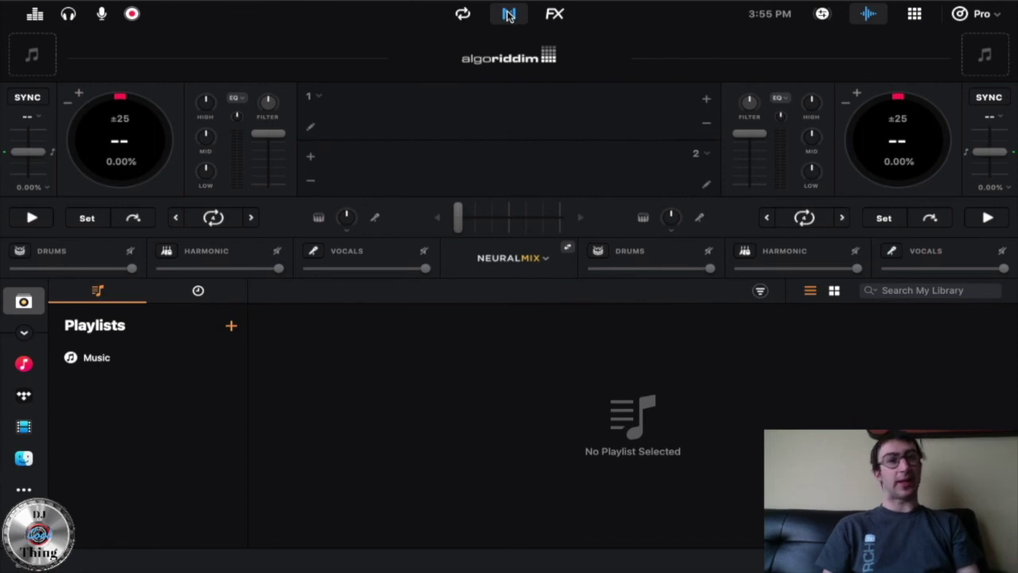
Hide the Neural Mix stem row and set the crossfader just right of centre
left_click(509, 16)
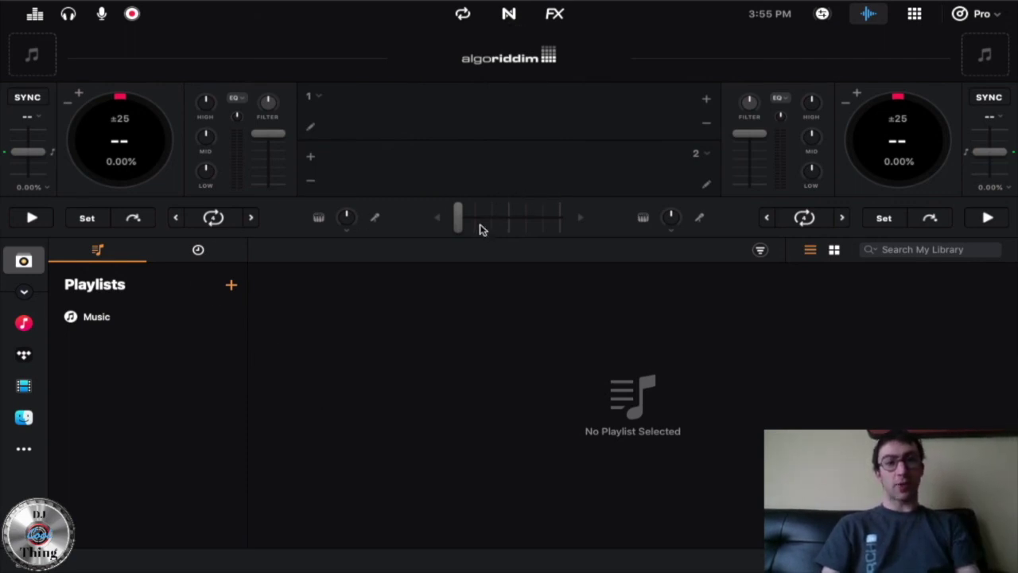
left_click_drag(458, 218, 511, 231)
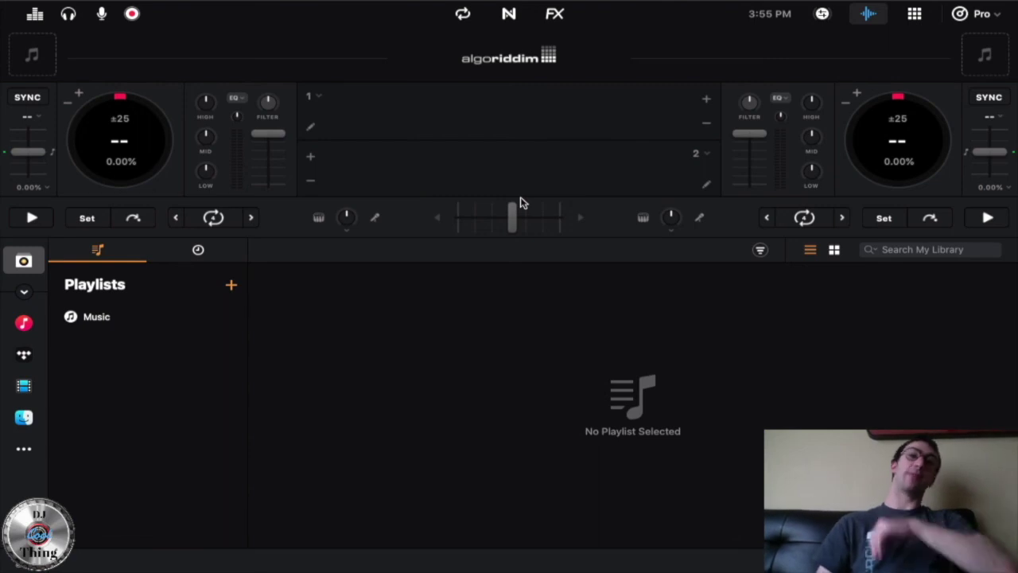
mouse_move(845, 6)
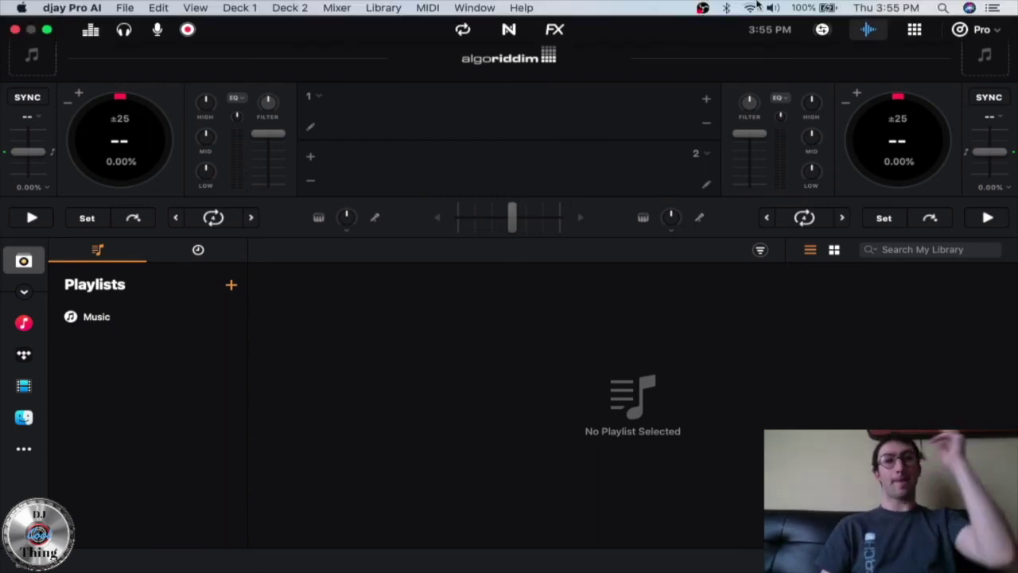